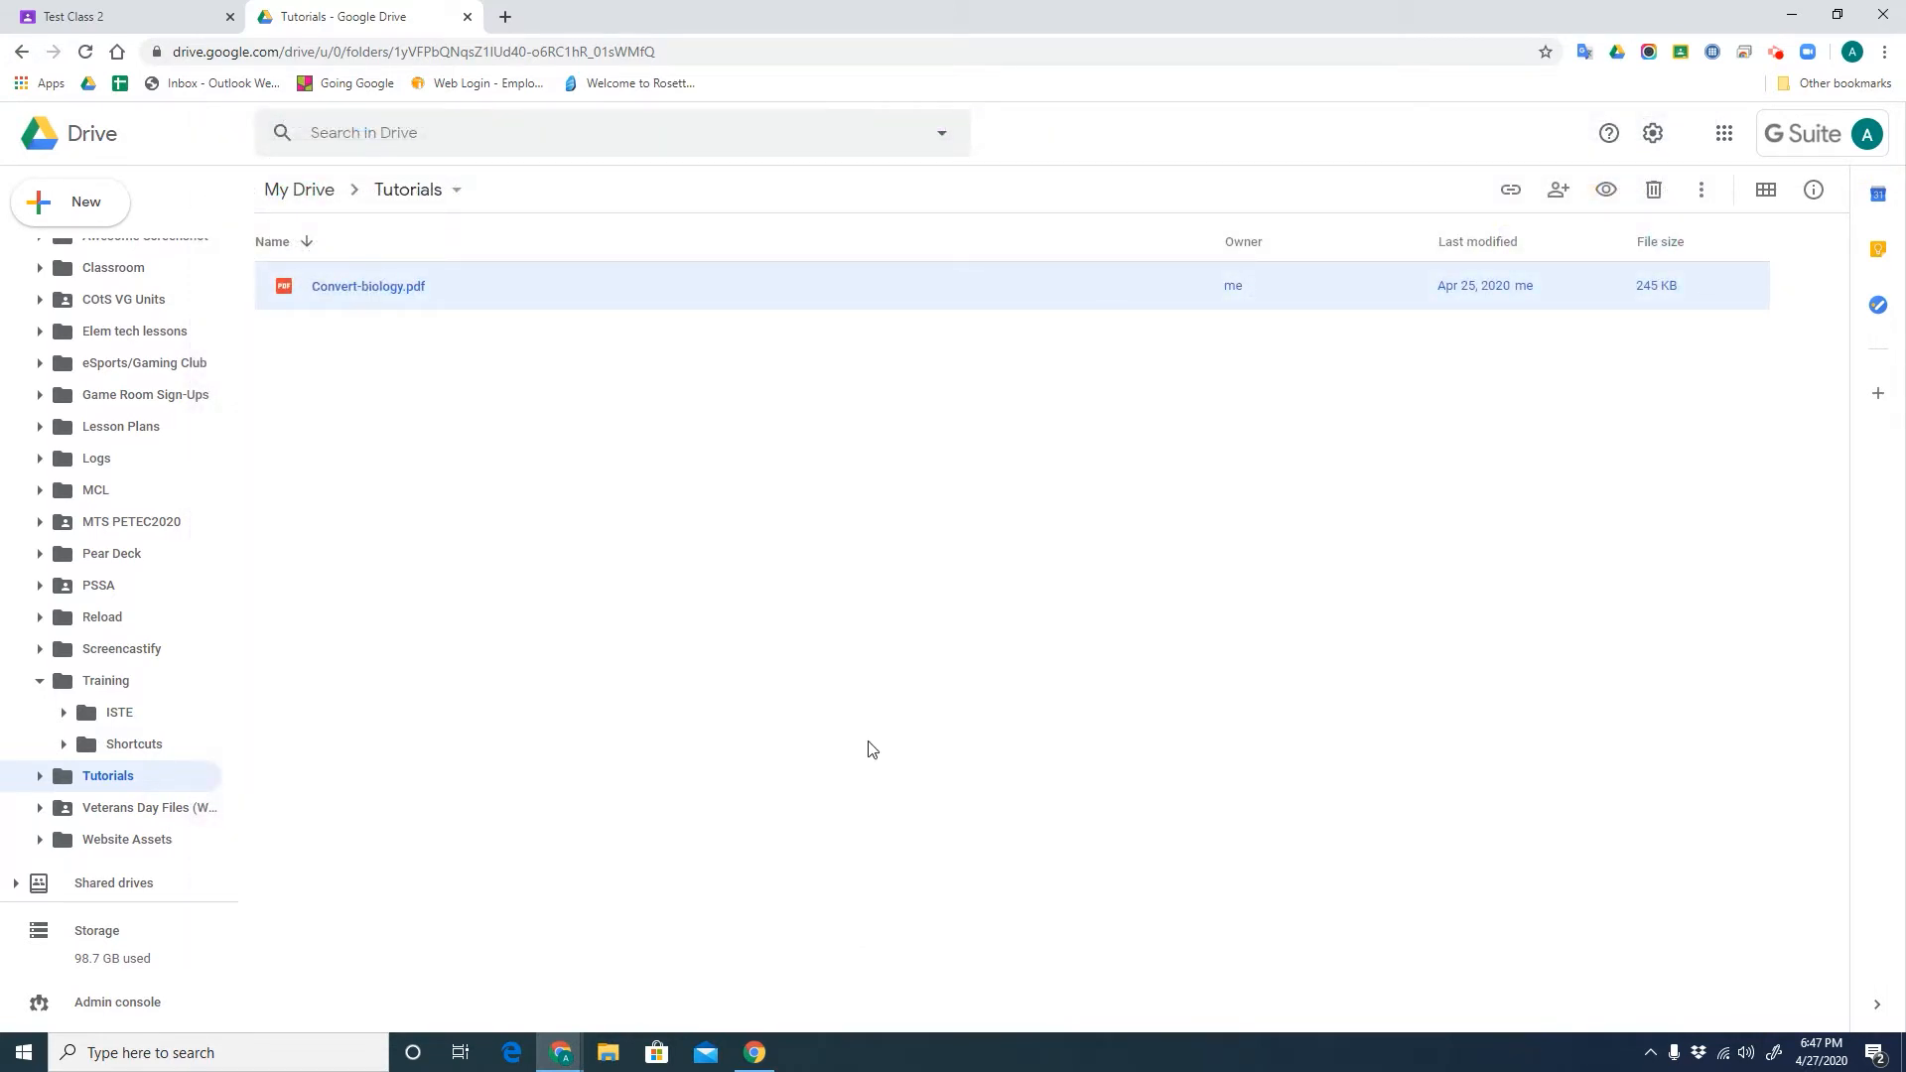
- Open Convert-biology.pdf with Google Docs, look through the converted layout, and close the document
double_click(436, 295)
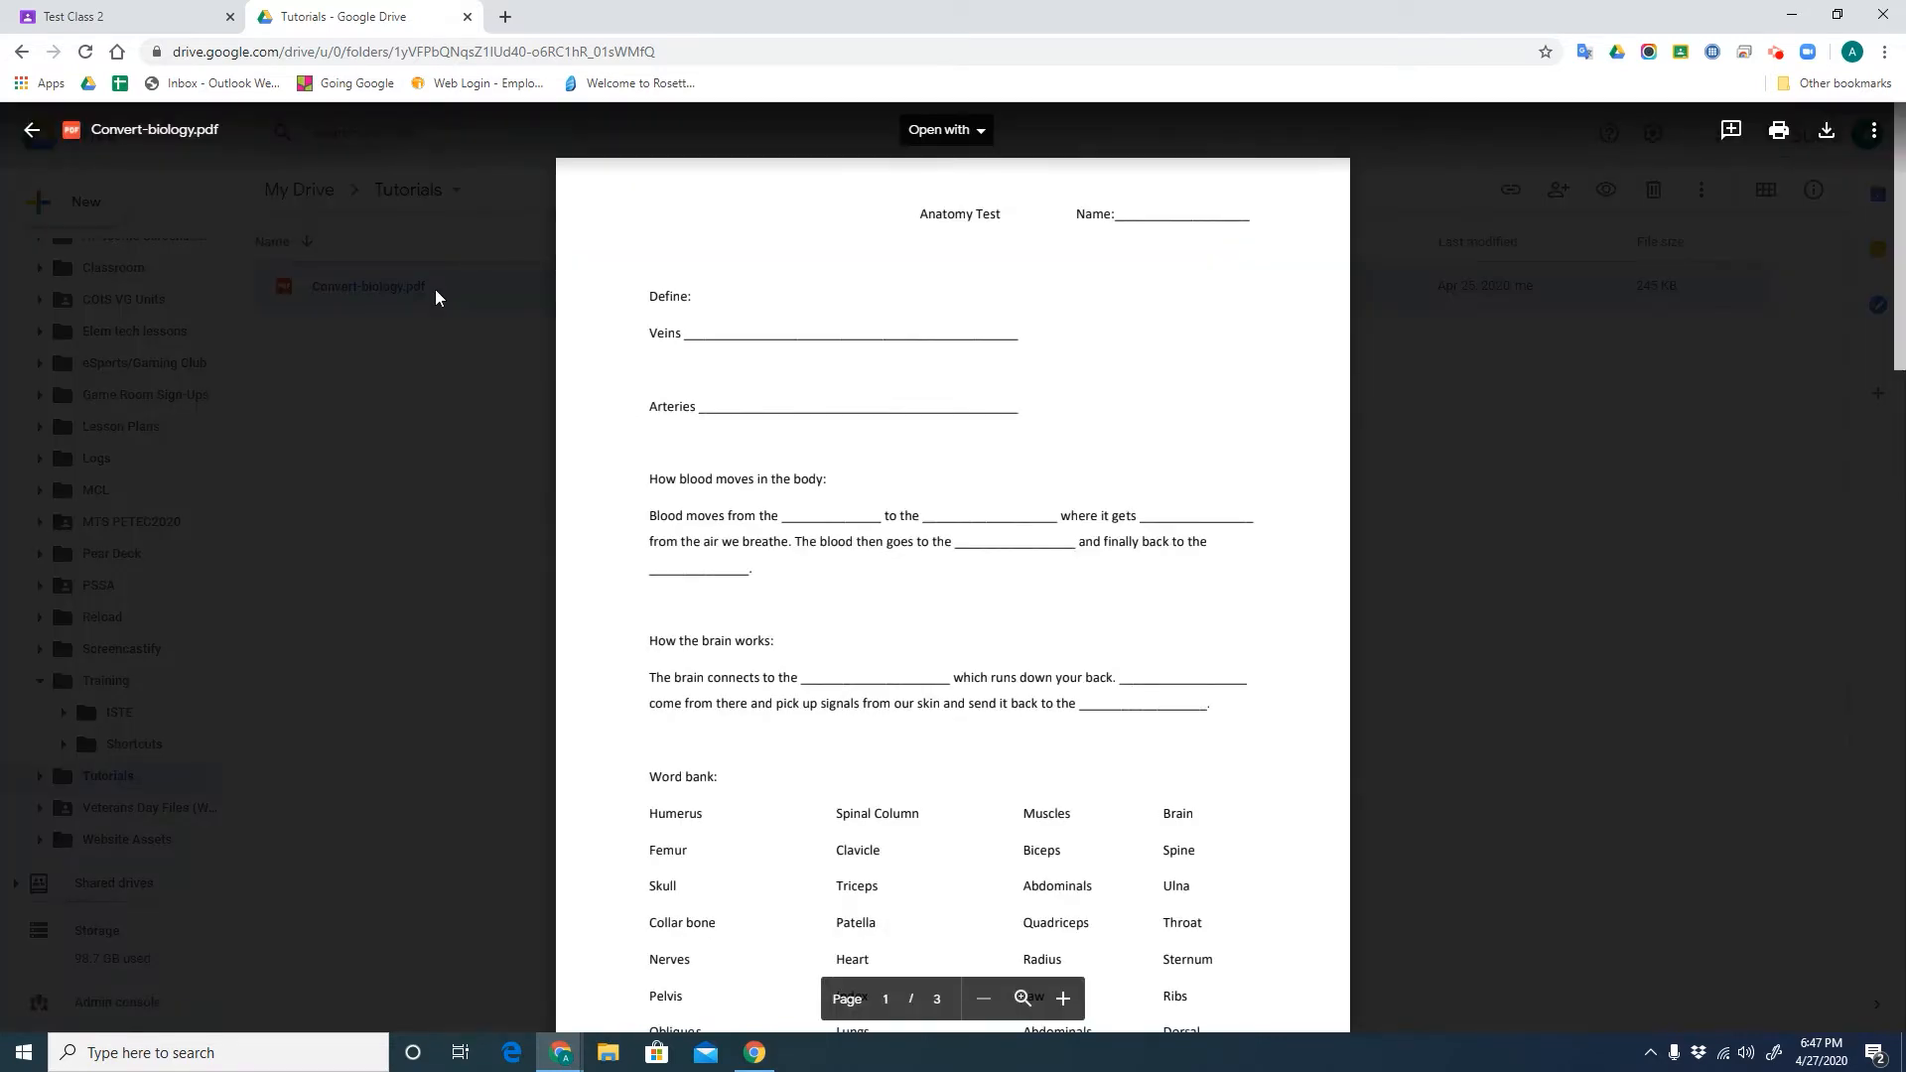
click(985, 129)
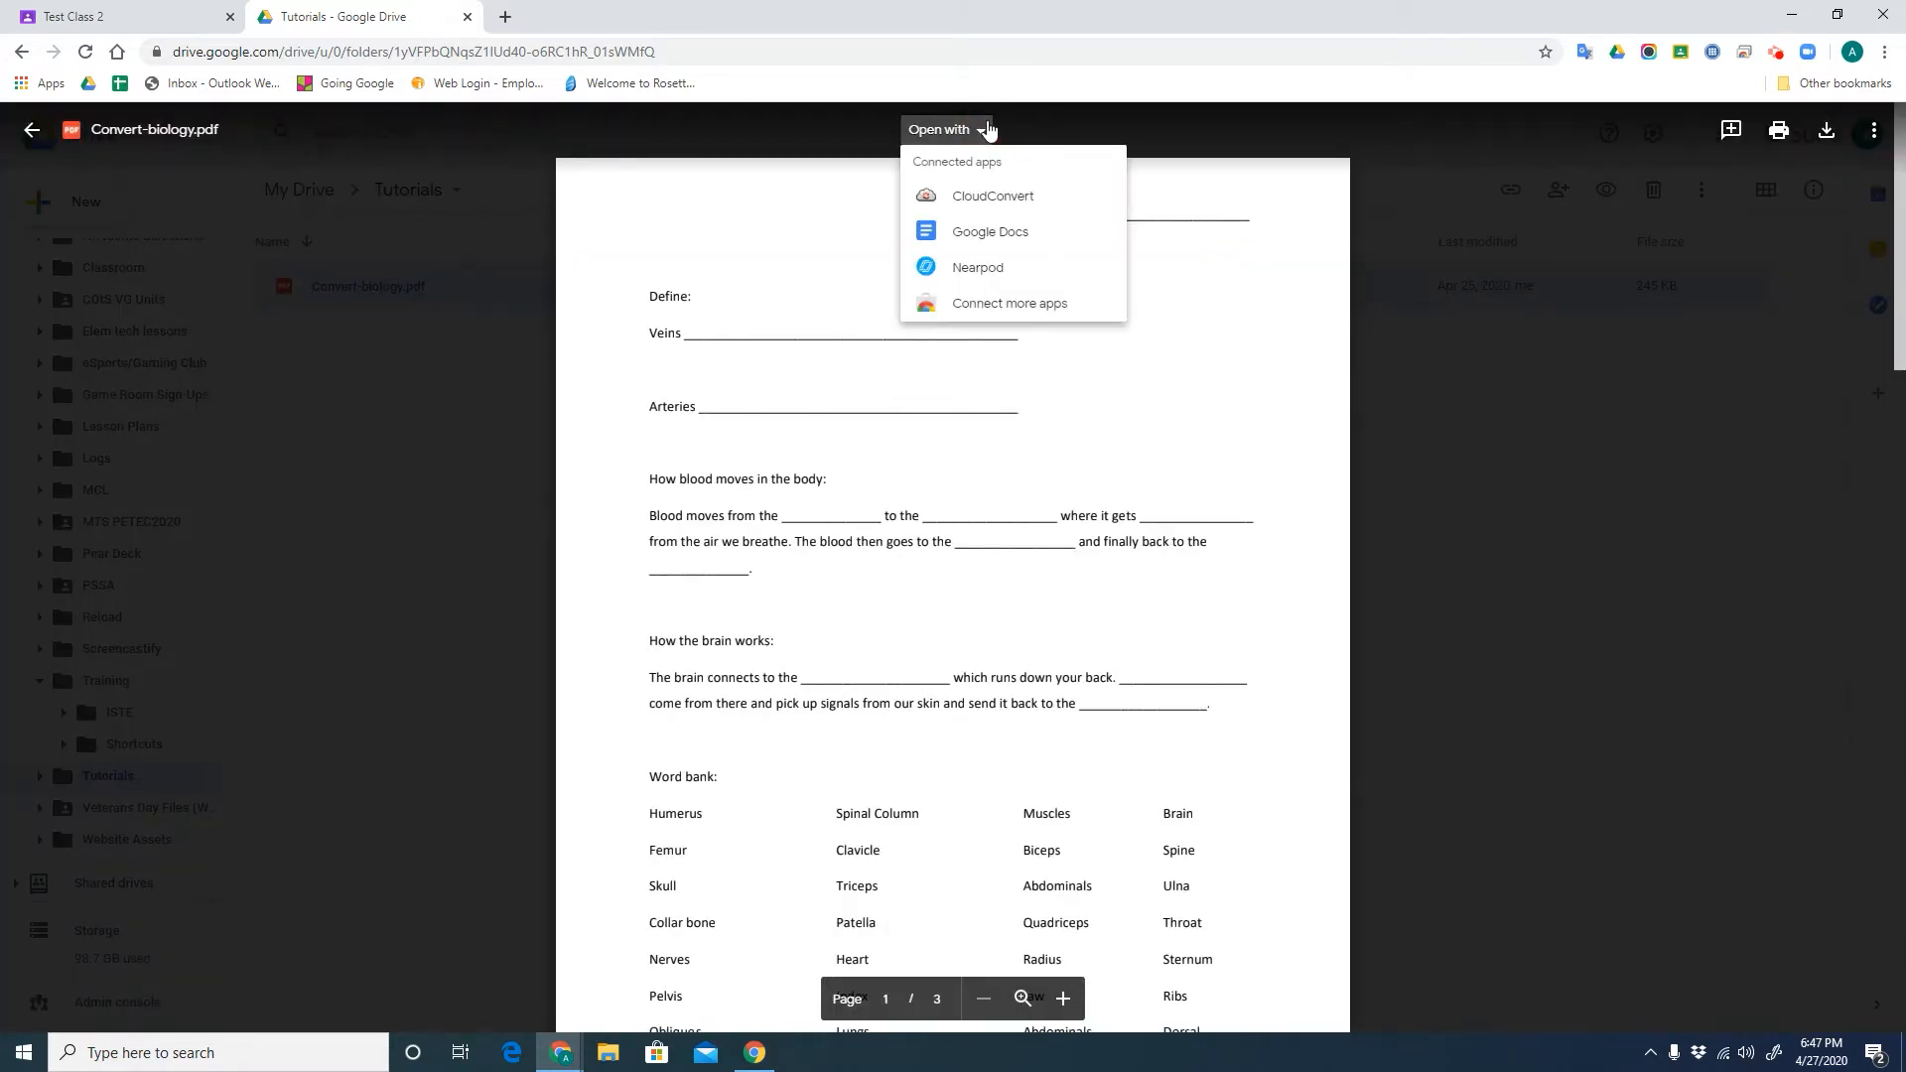
click(1026, 239)
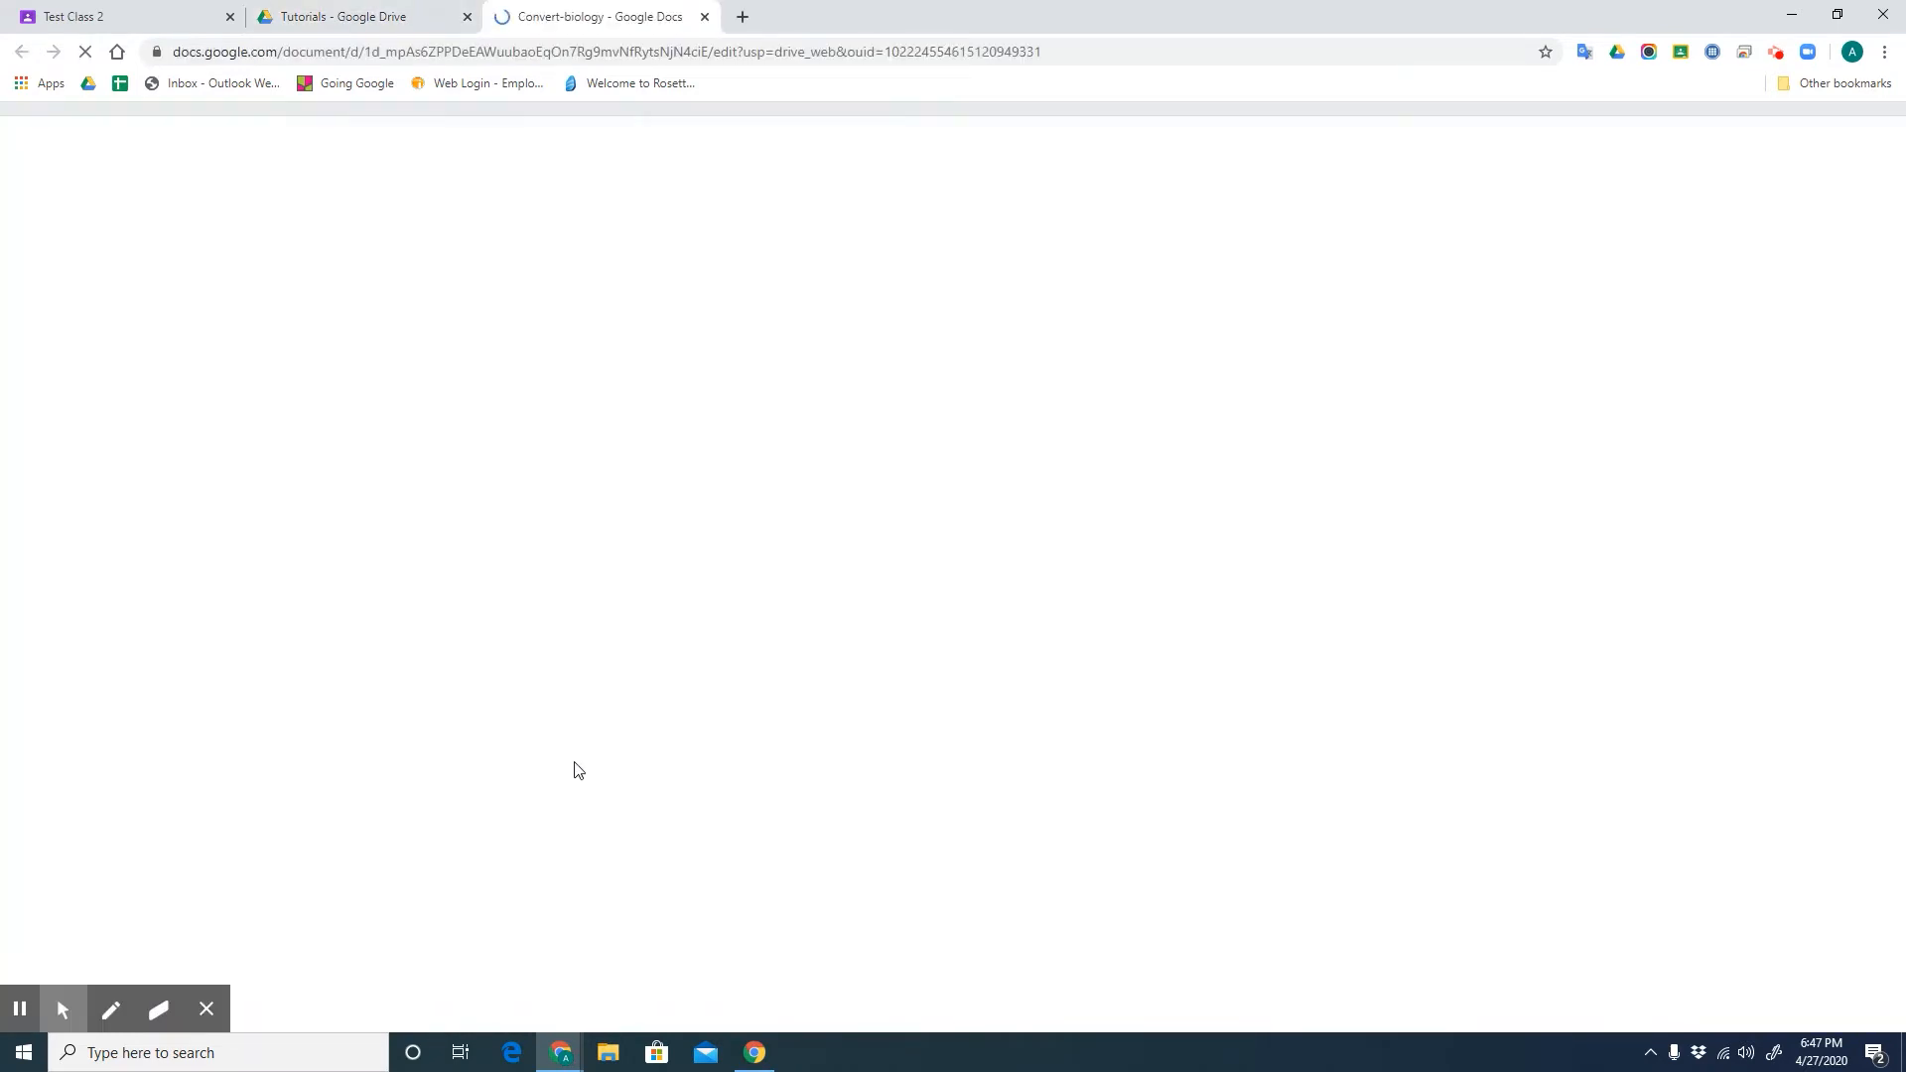
scroll(764, 452, down, 4)
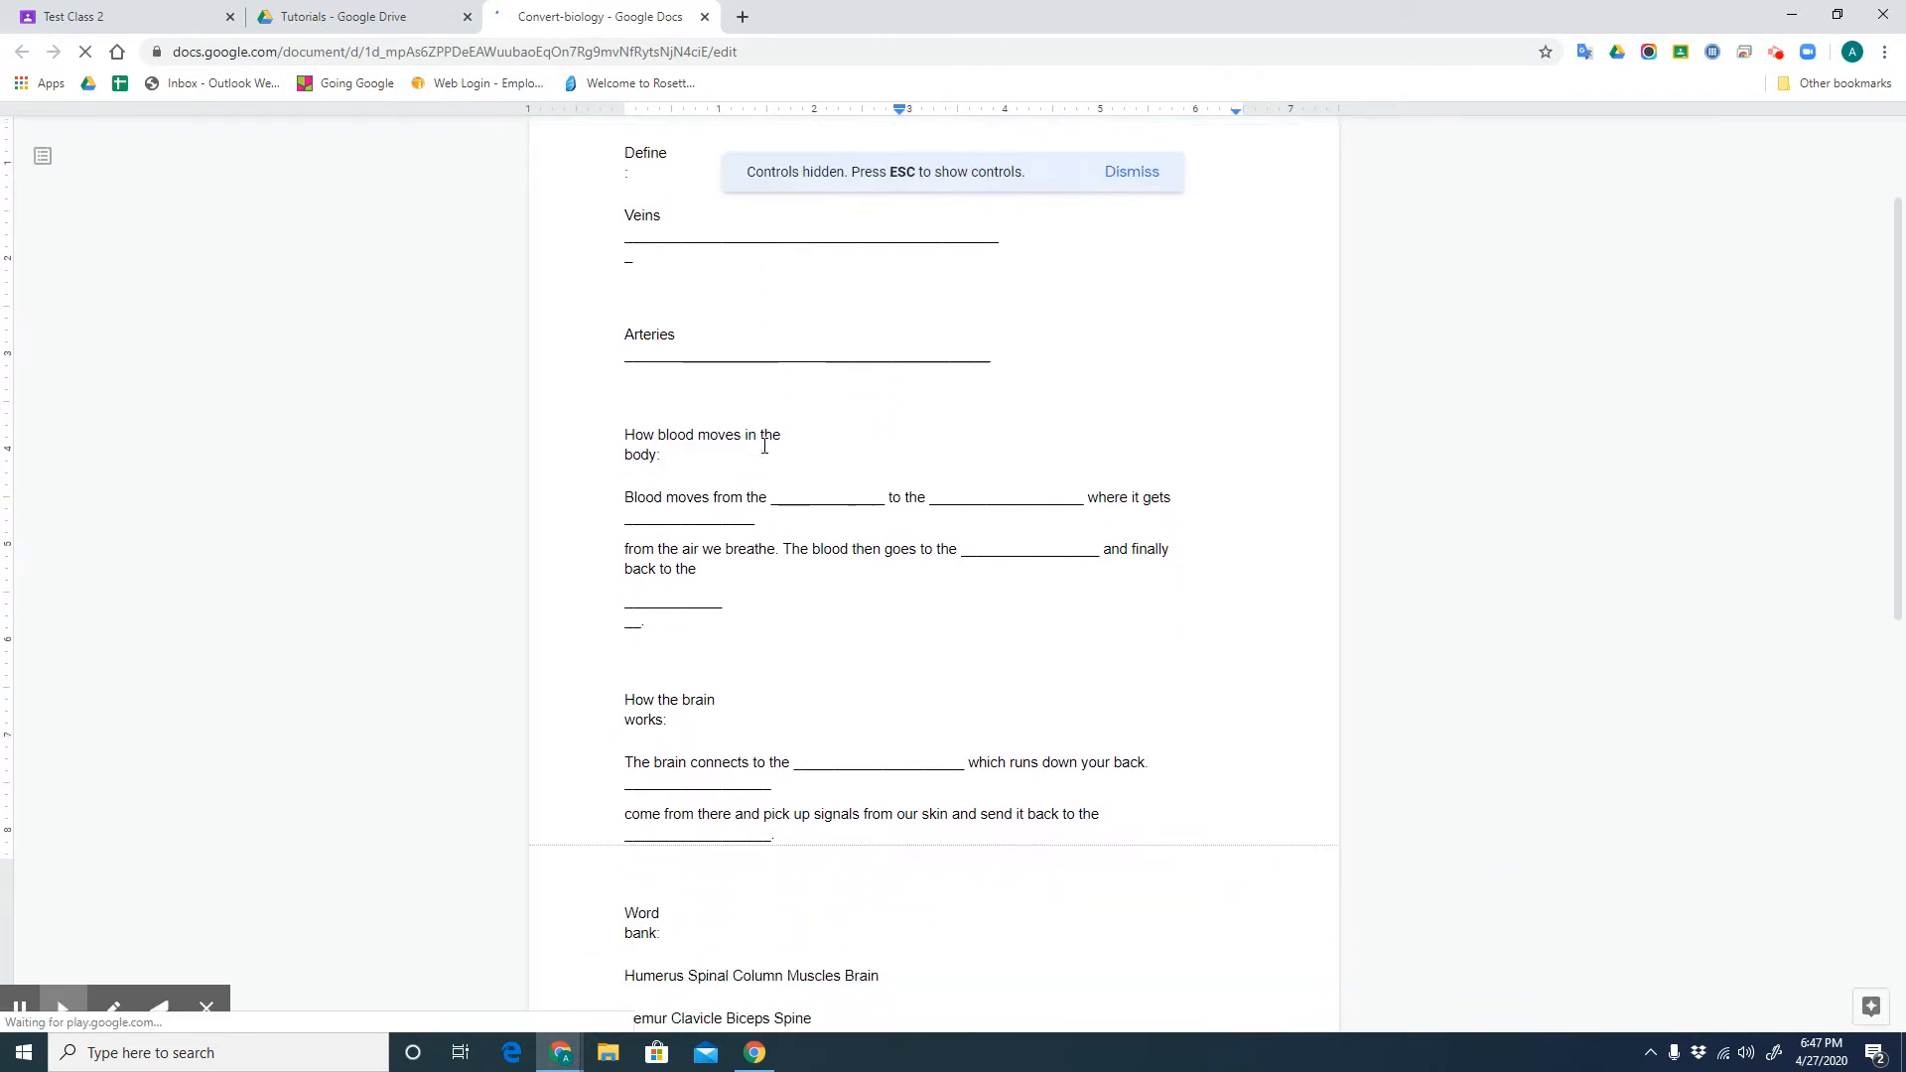
scroll(767, 449, down, 5)
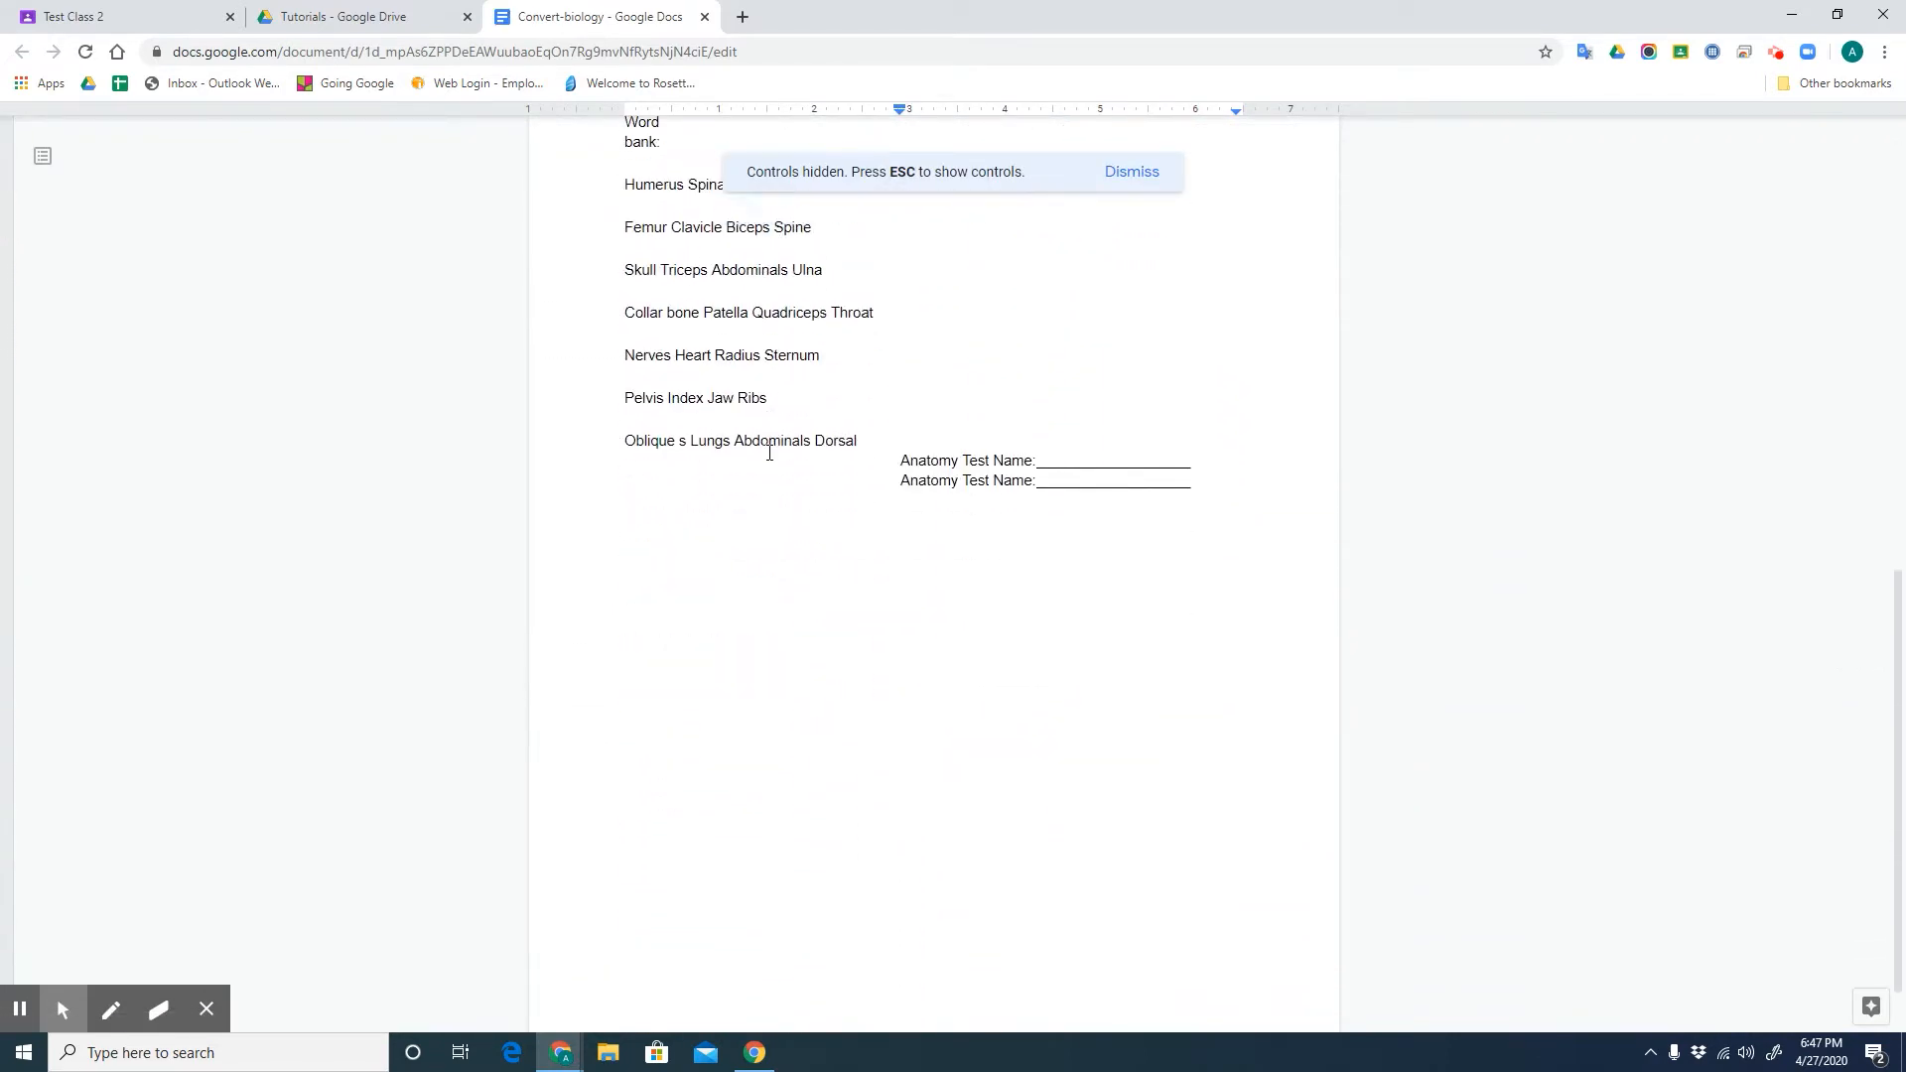
scroll(770, 450, up, 5)
scroll(772, 457, up, 4)
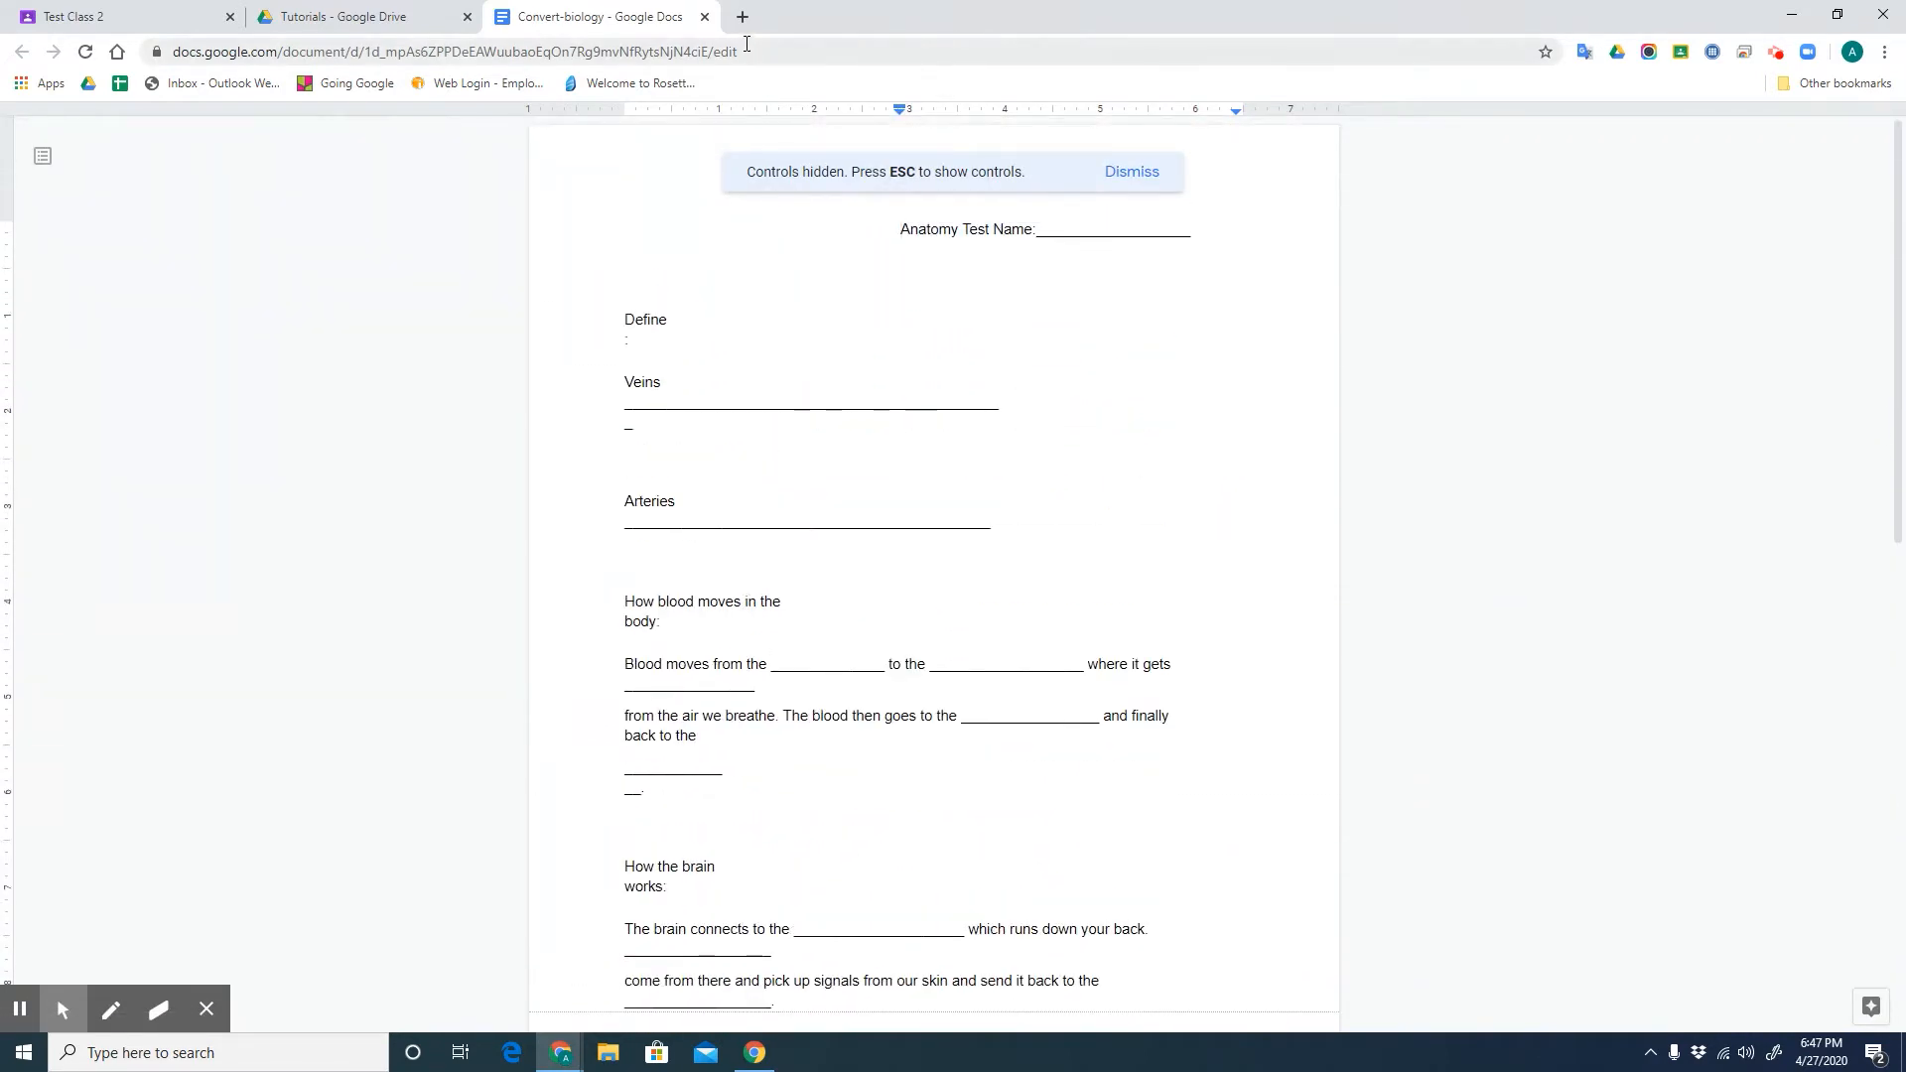
click(703, 16)
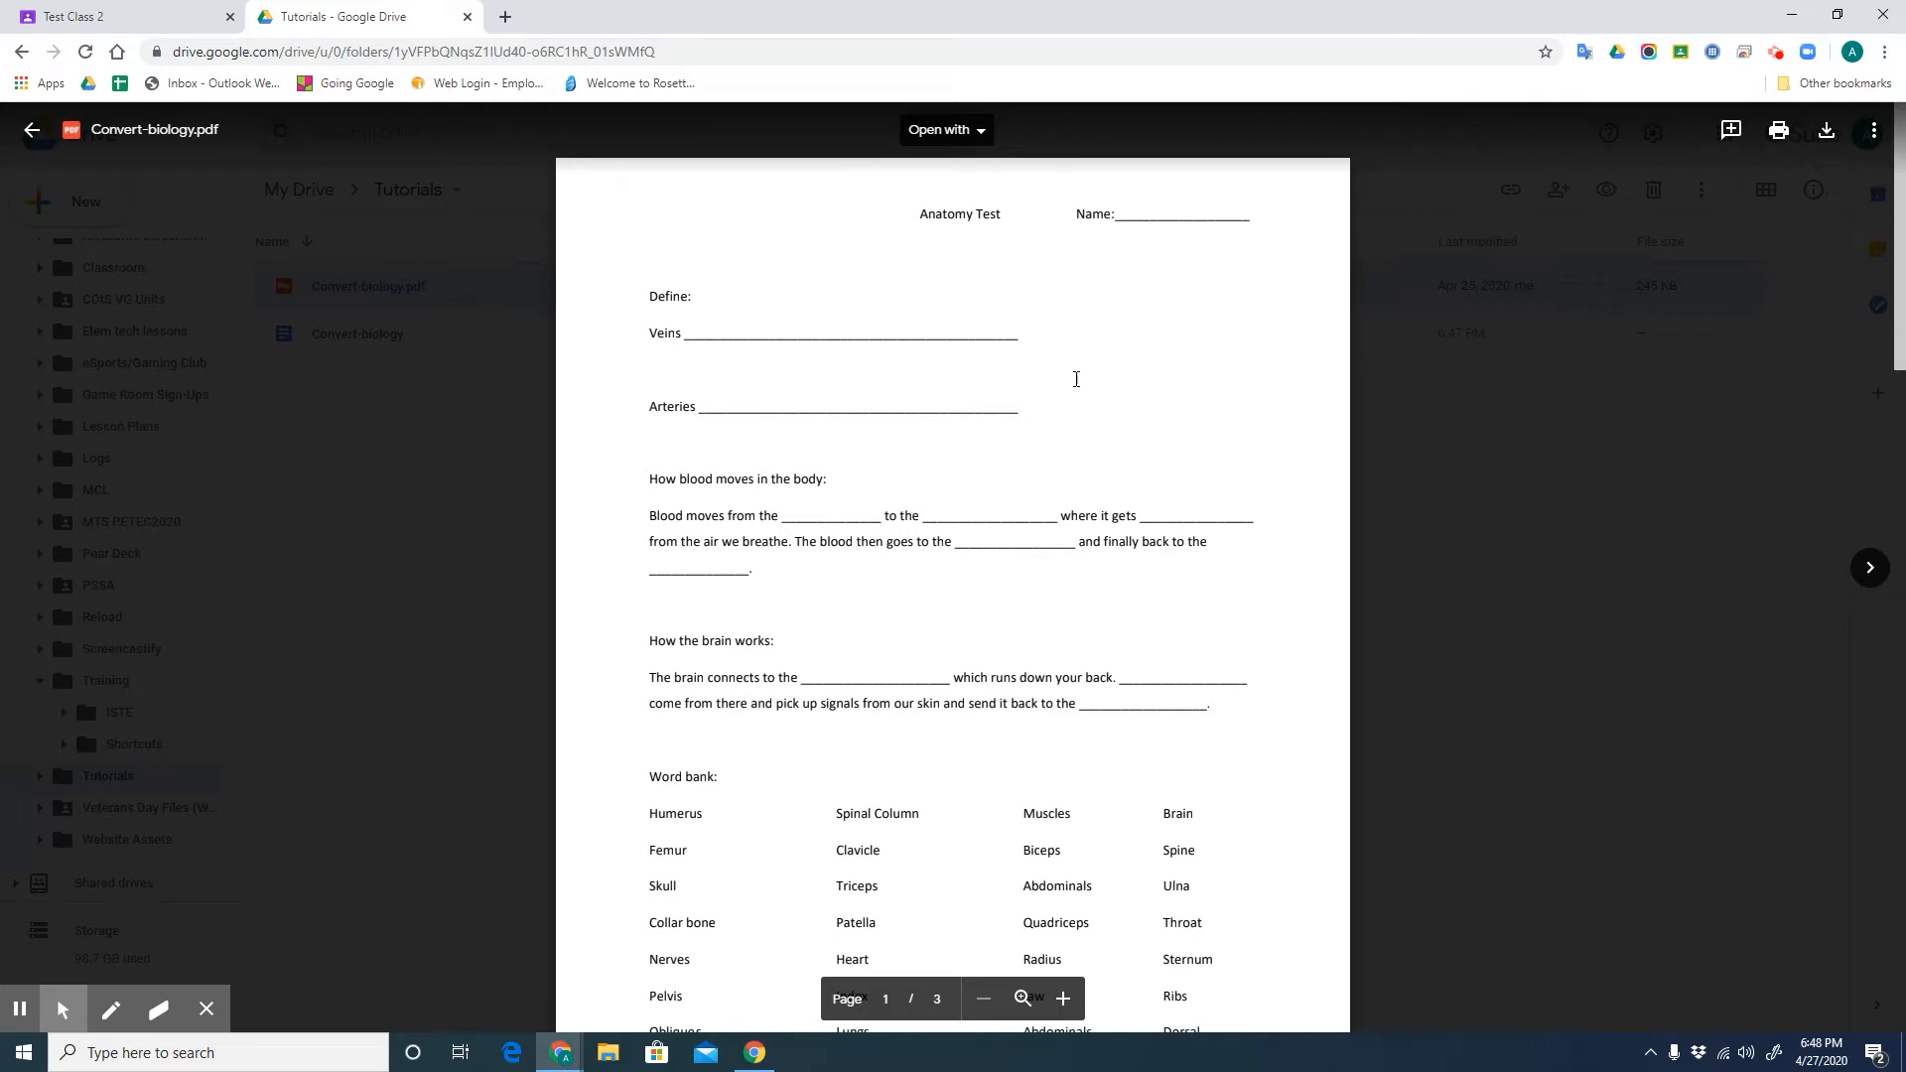
- Search the connectable Drive apps for "cloud convert", then close the app list
click(978, 133)
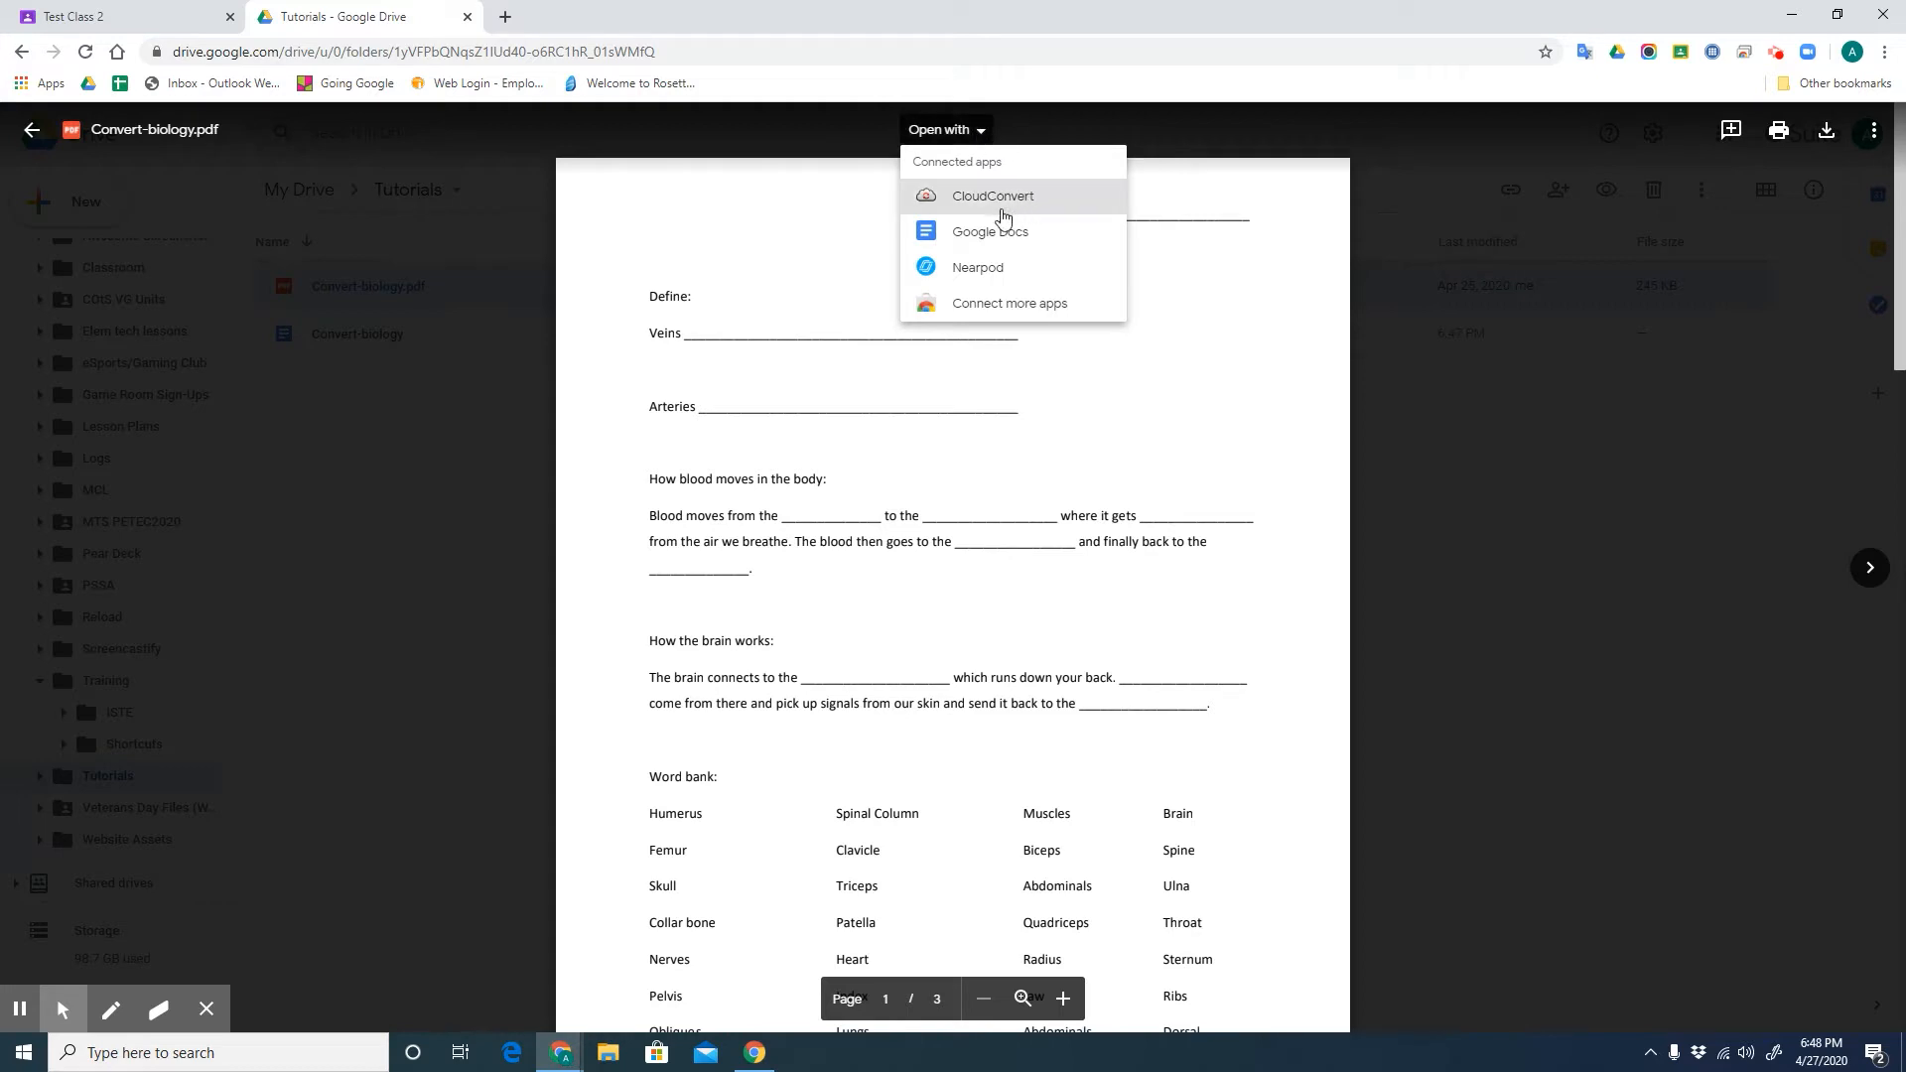
click(1025, 316)
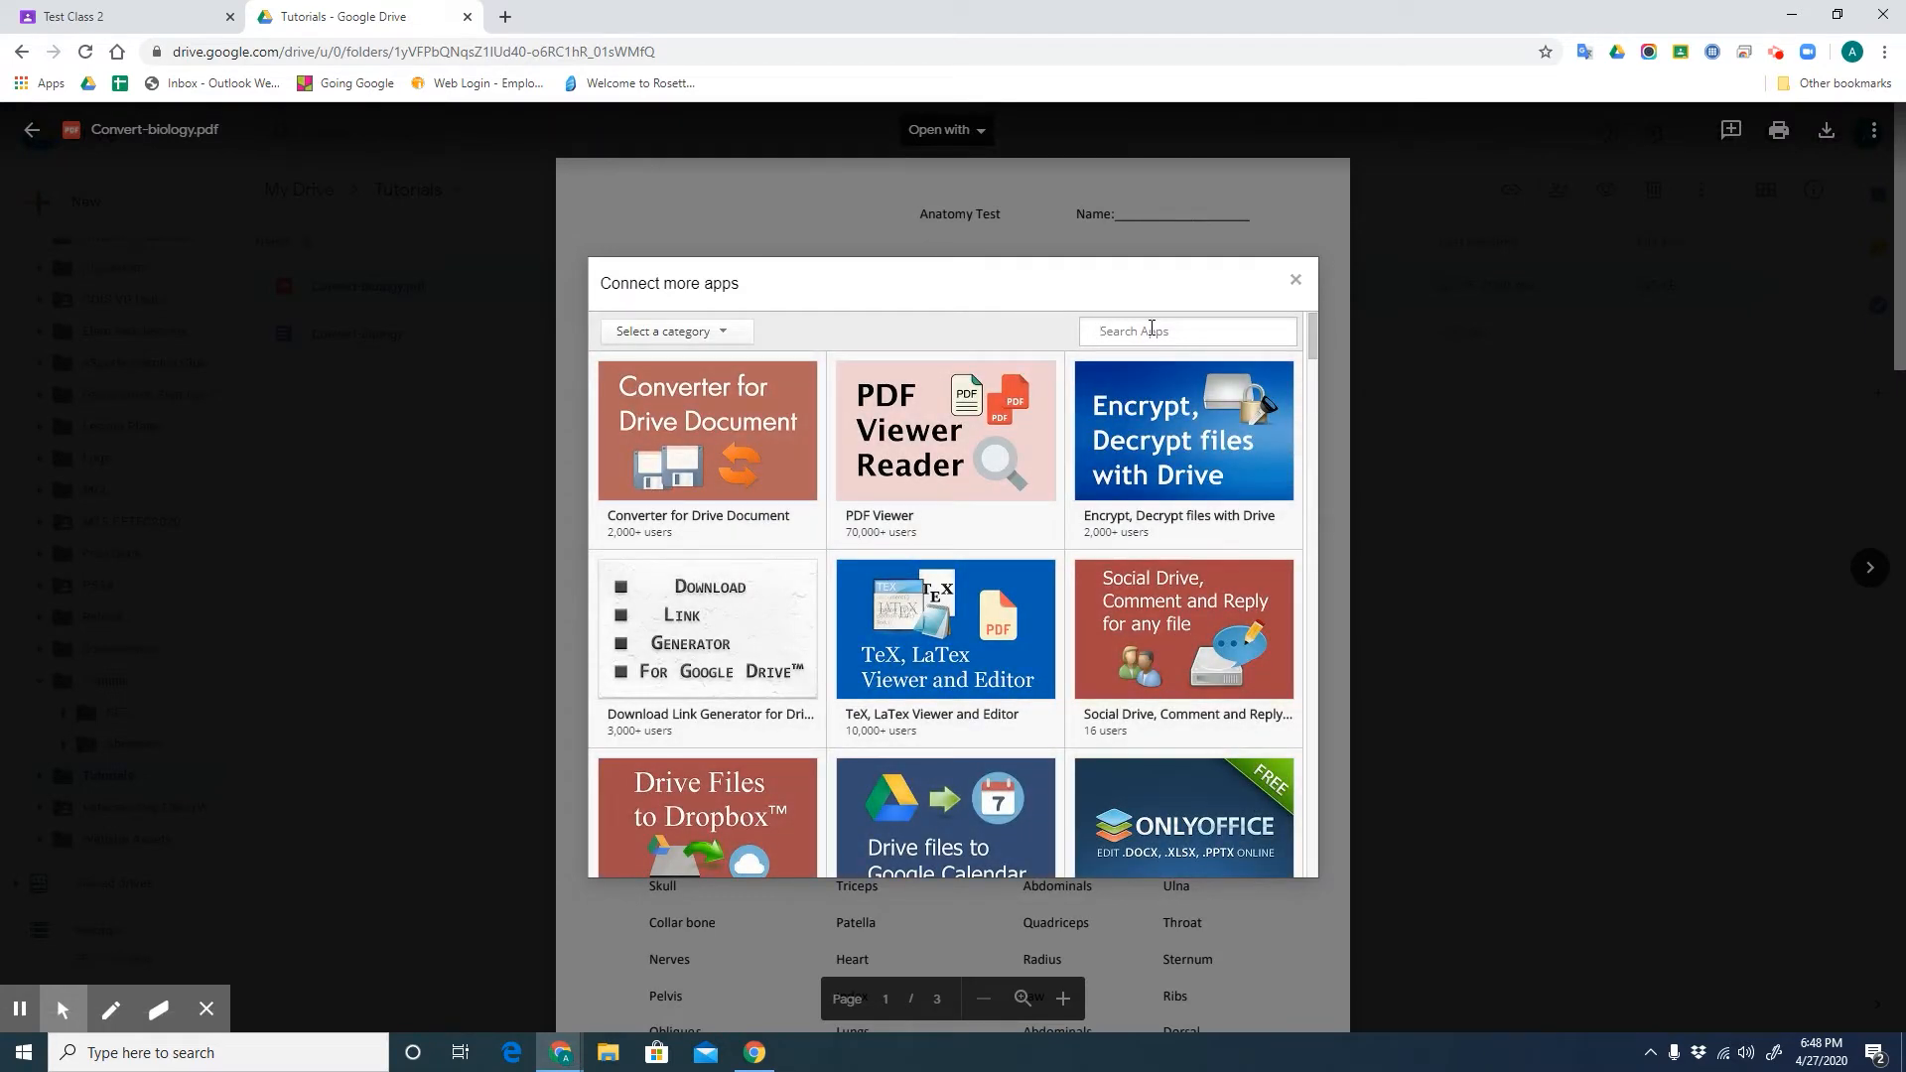
click(1151, 331)
text(cloud convert)
key(Return)
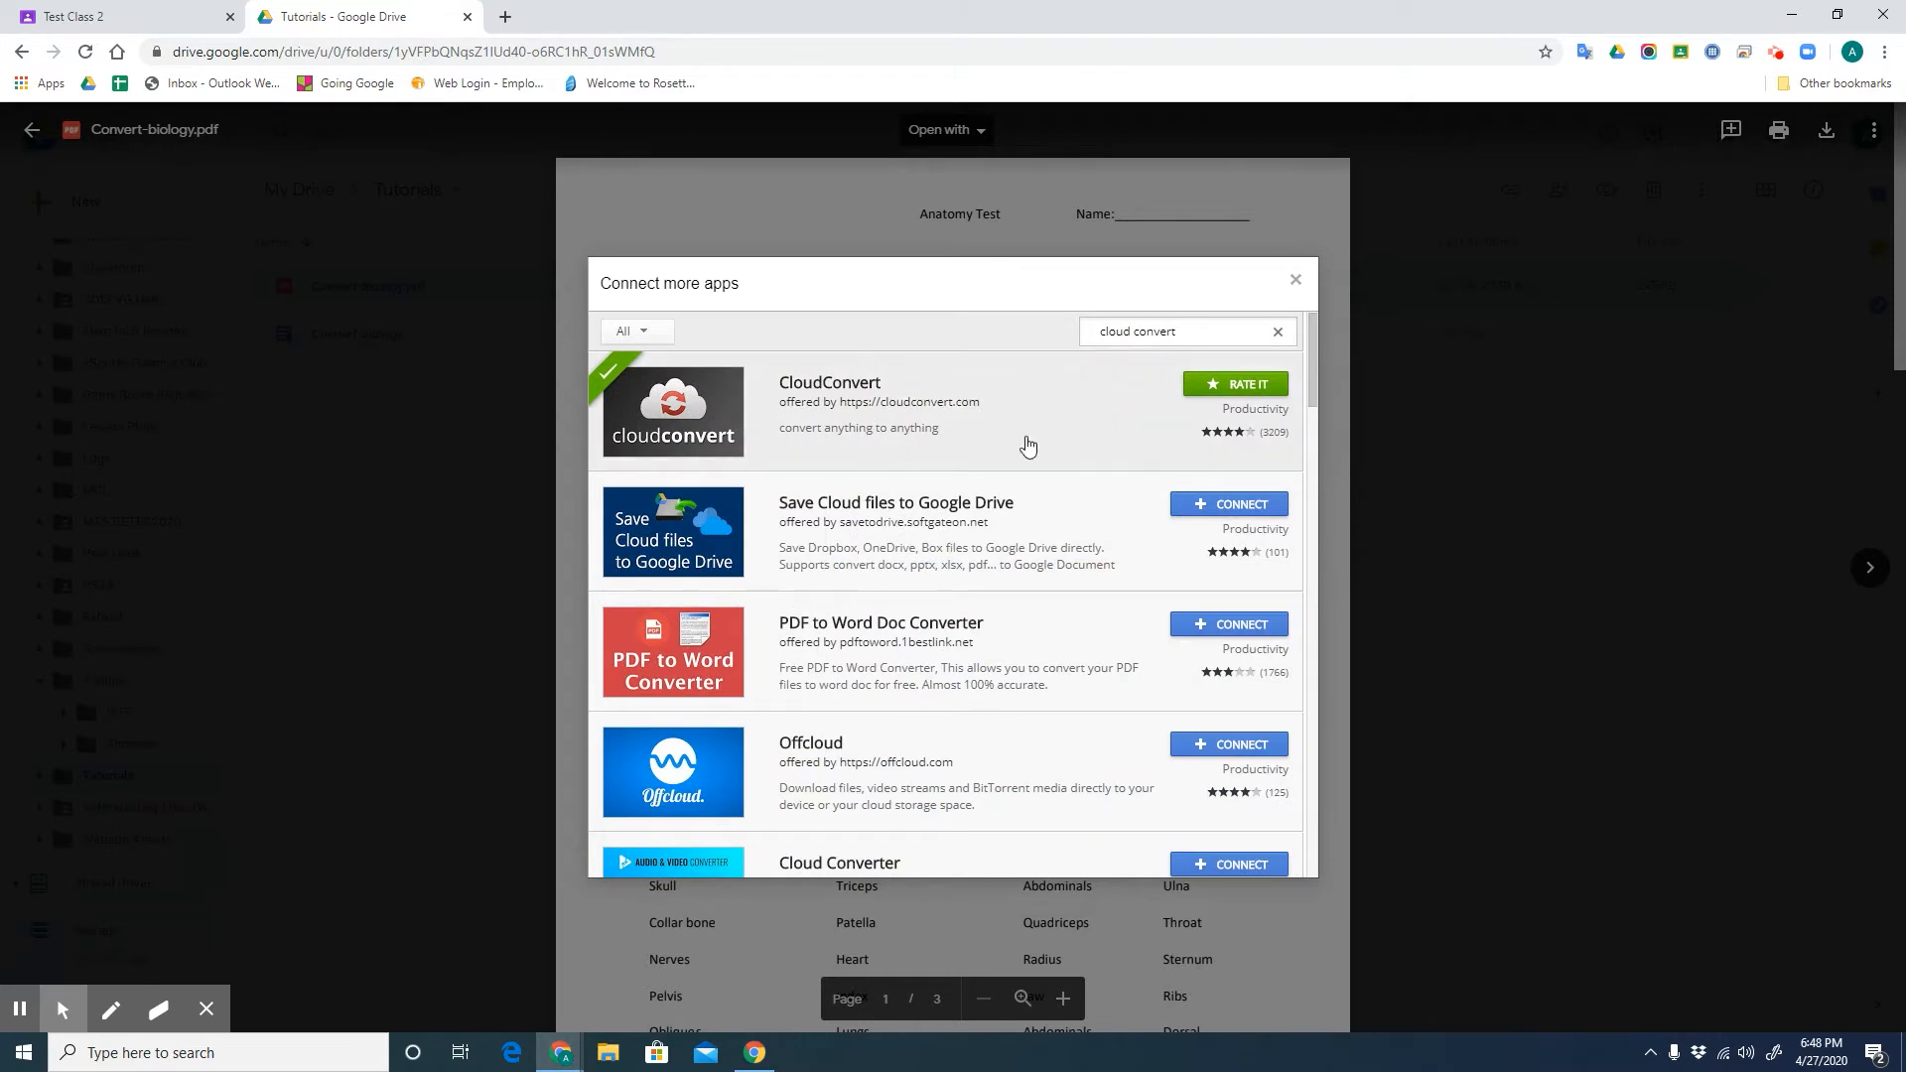
click(1295, 282)
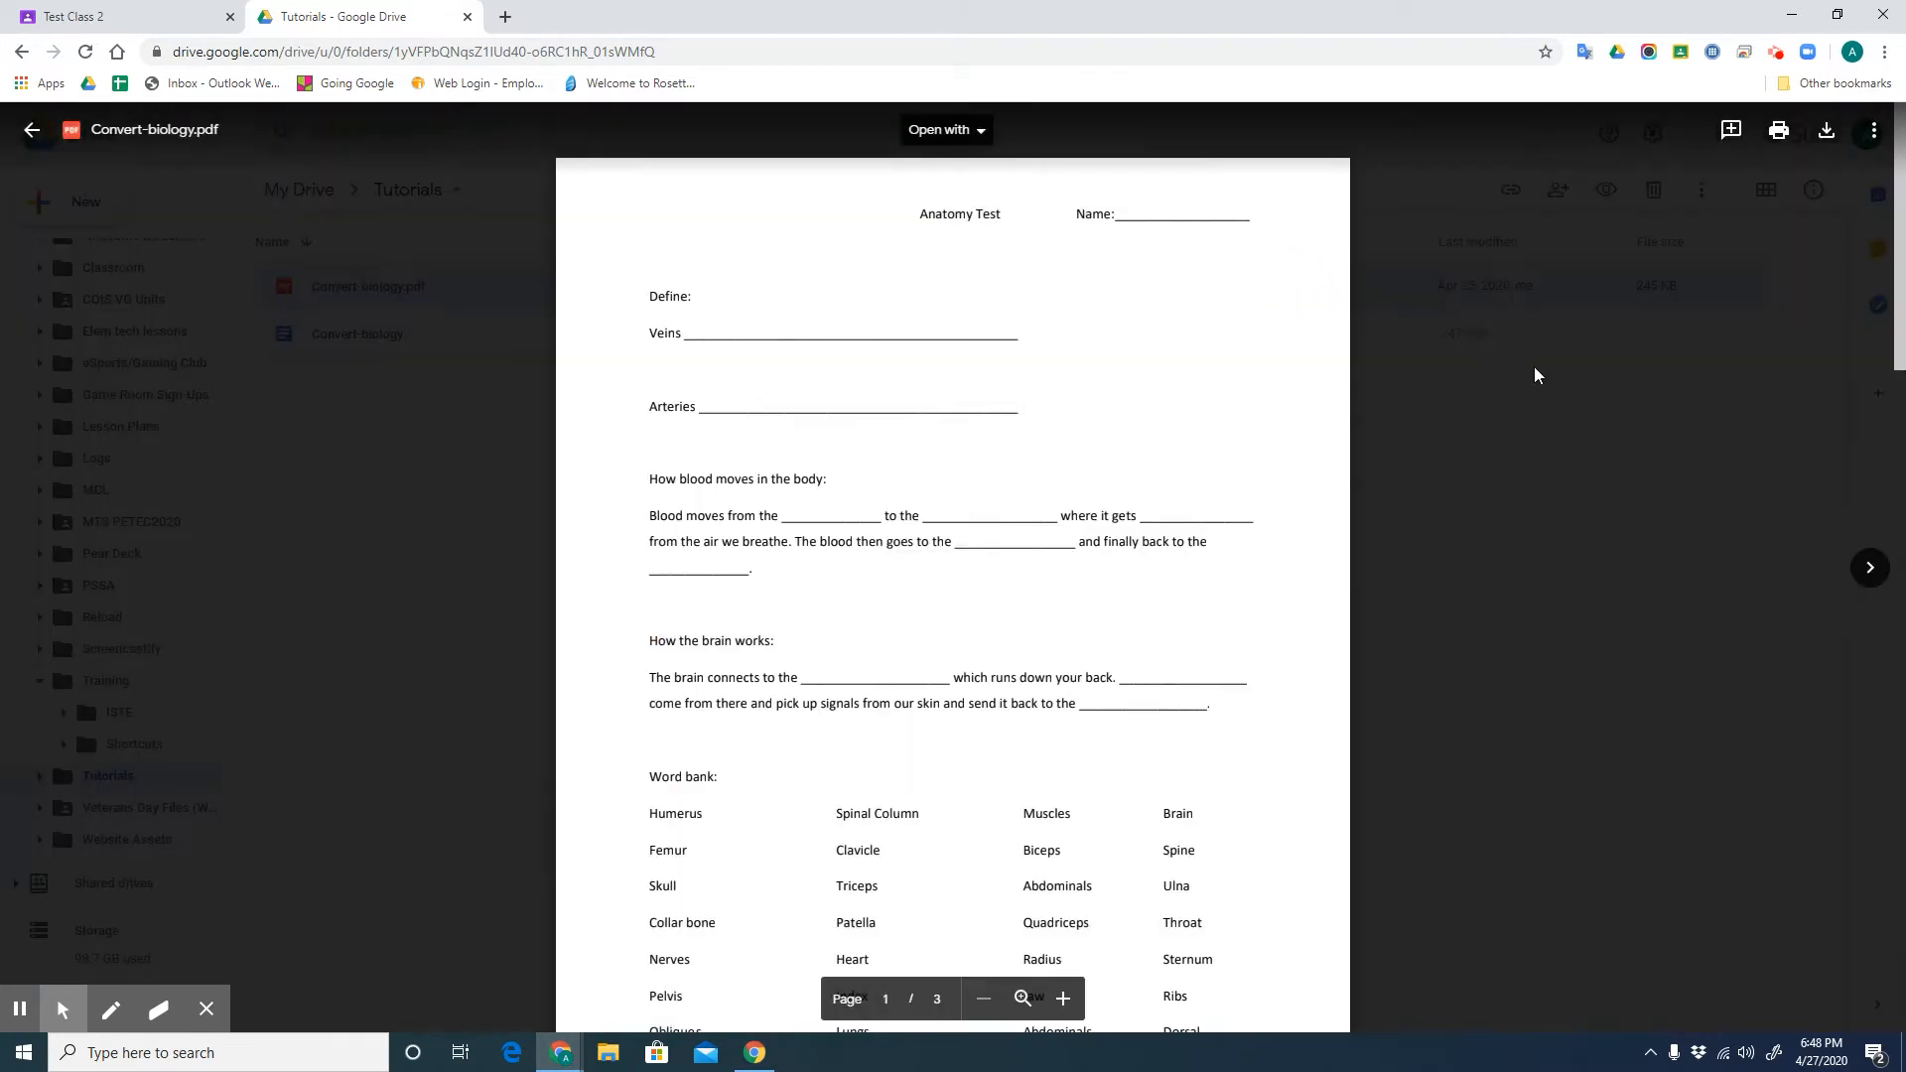
- Open Convert-biology.pdf with CloudConvert and convert it to the JPG image format
click(967, 129)
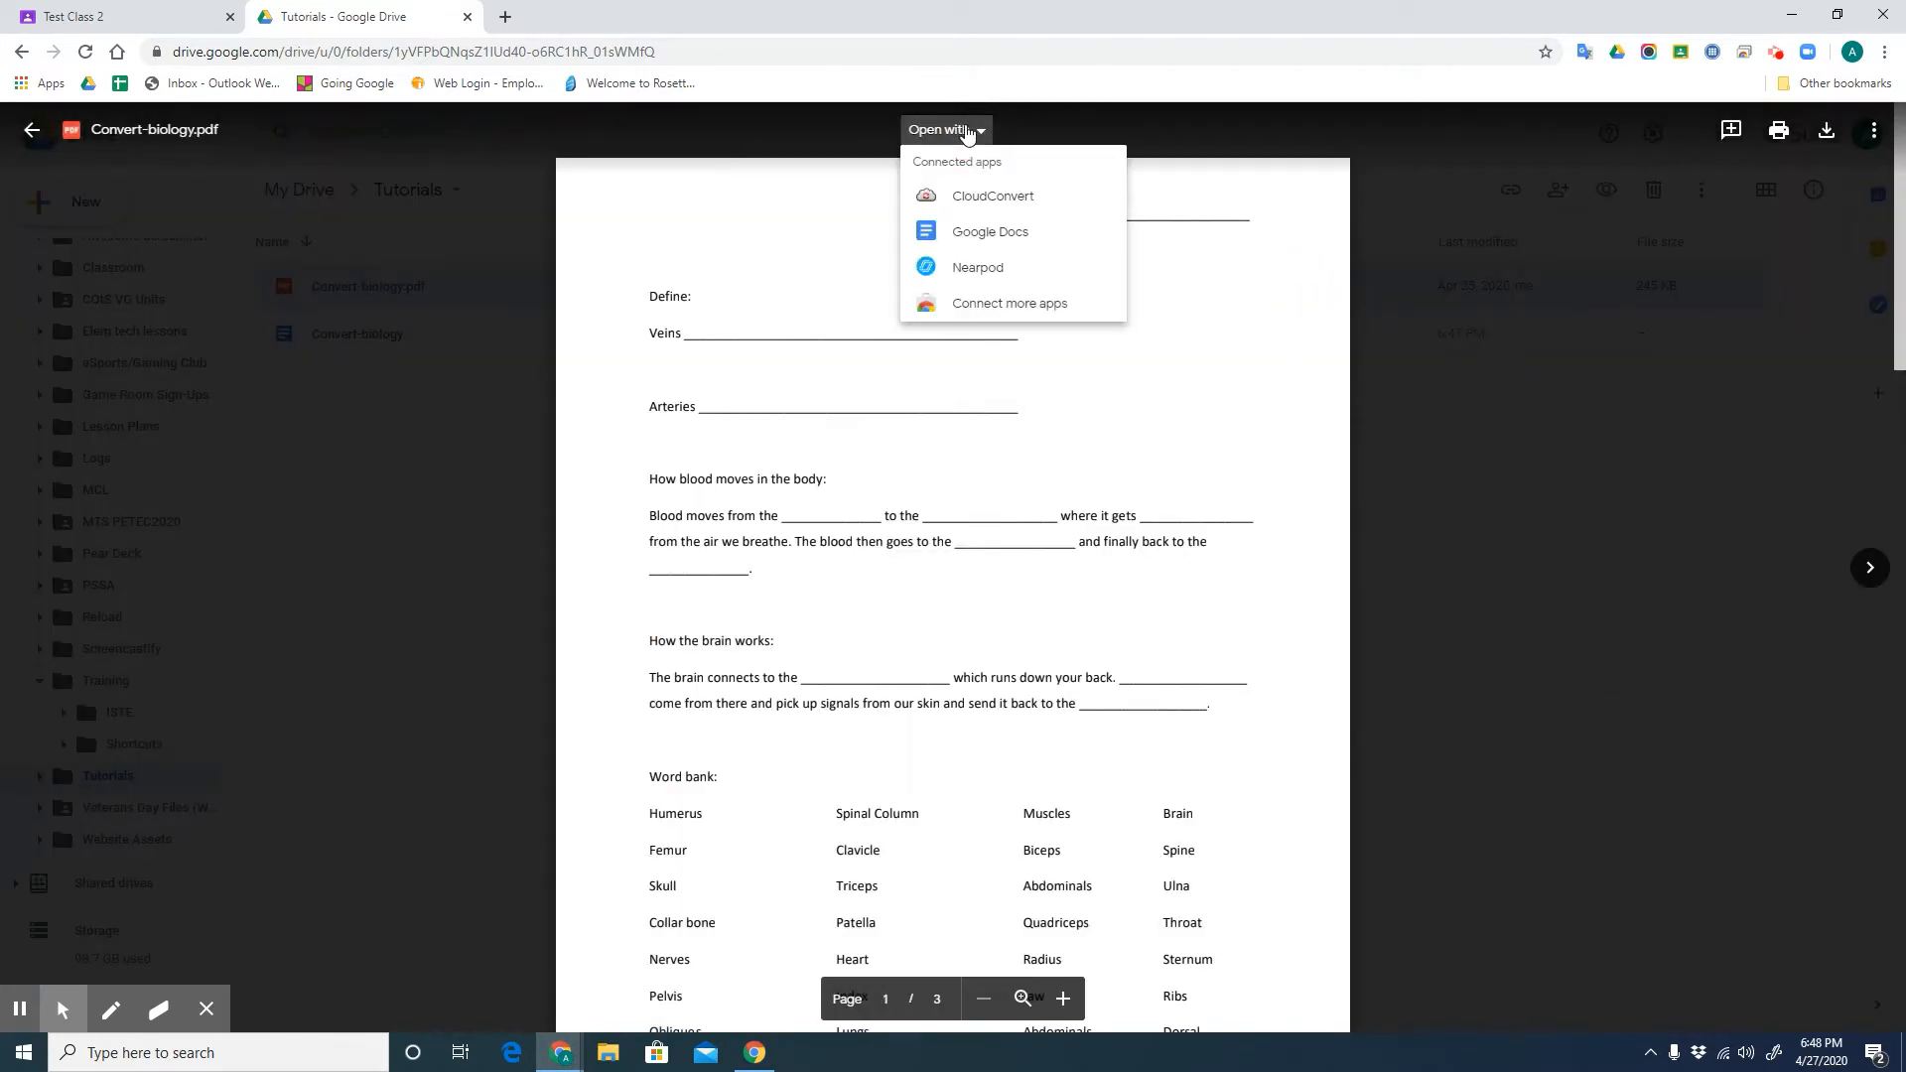
click(971, 199)
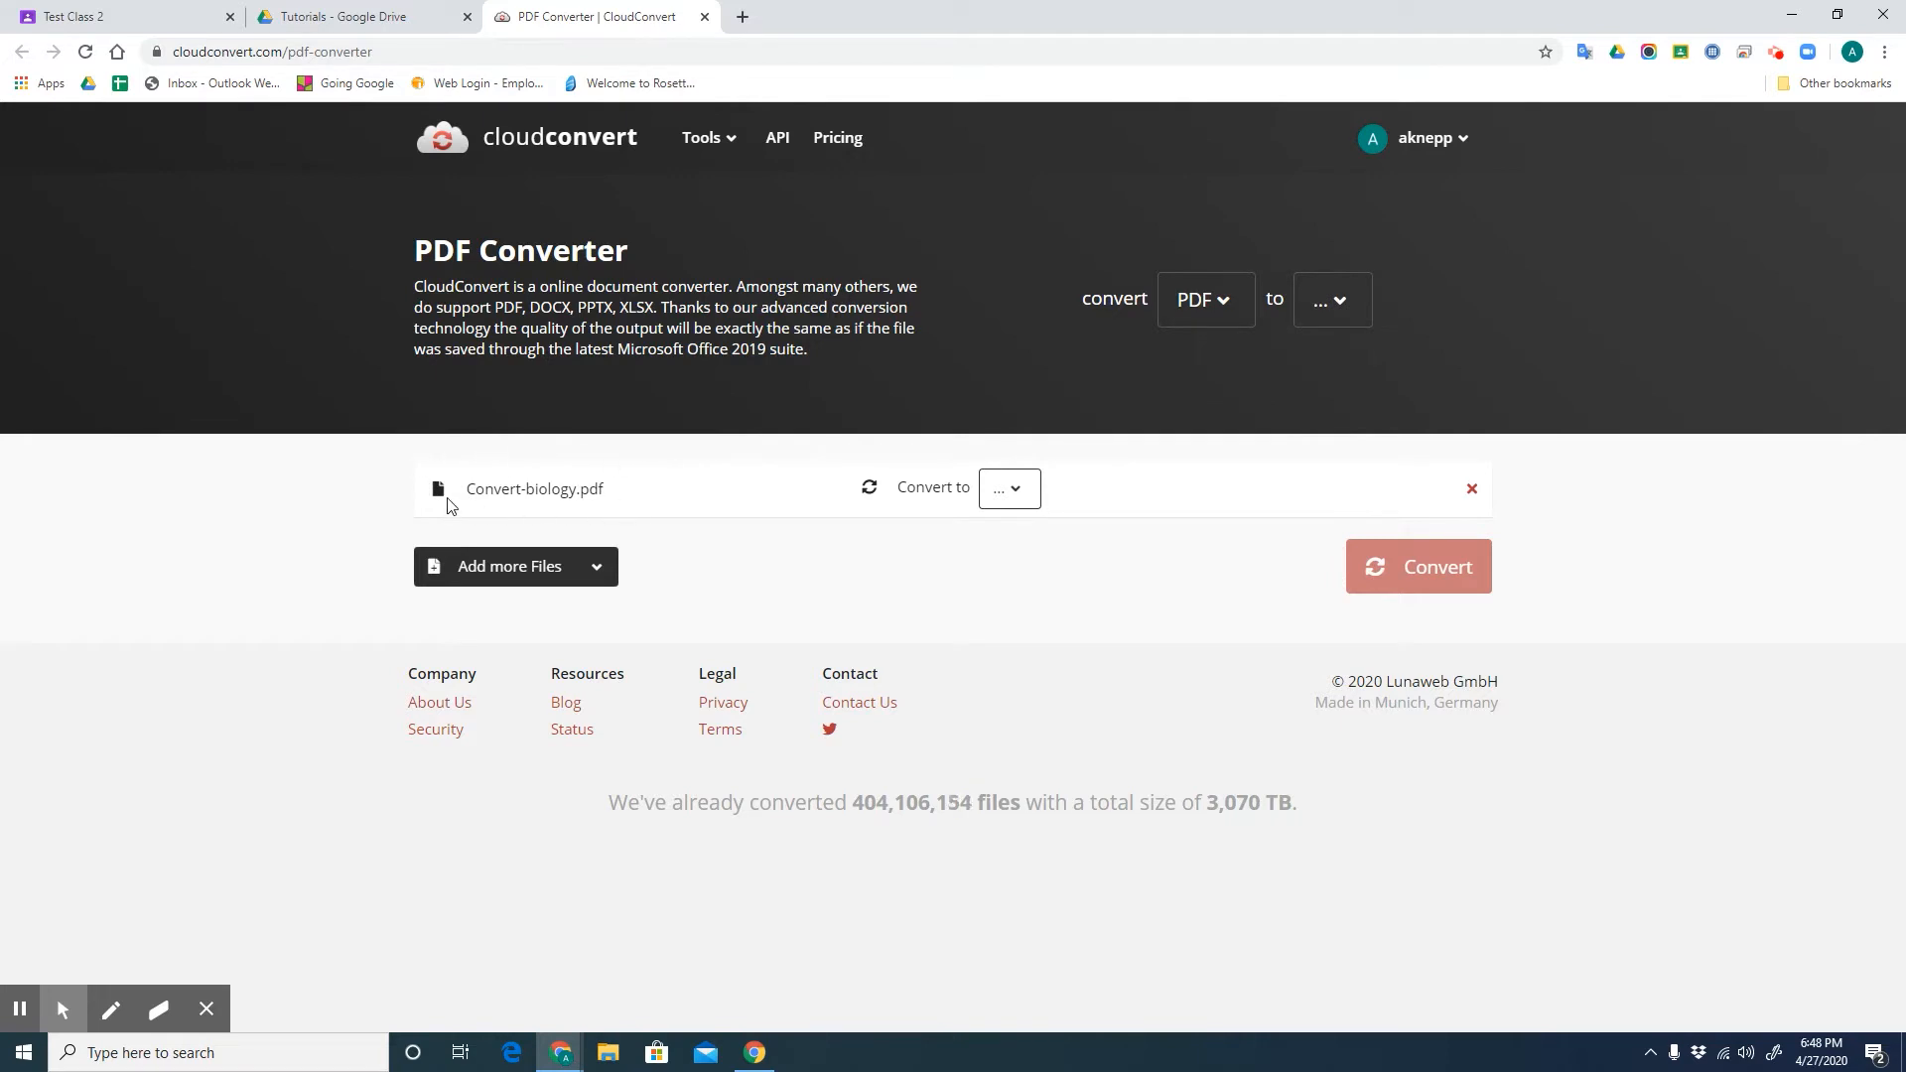
click(1341, 305)
mouse_move(1062, 479)
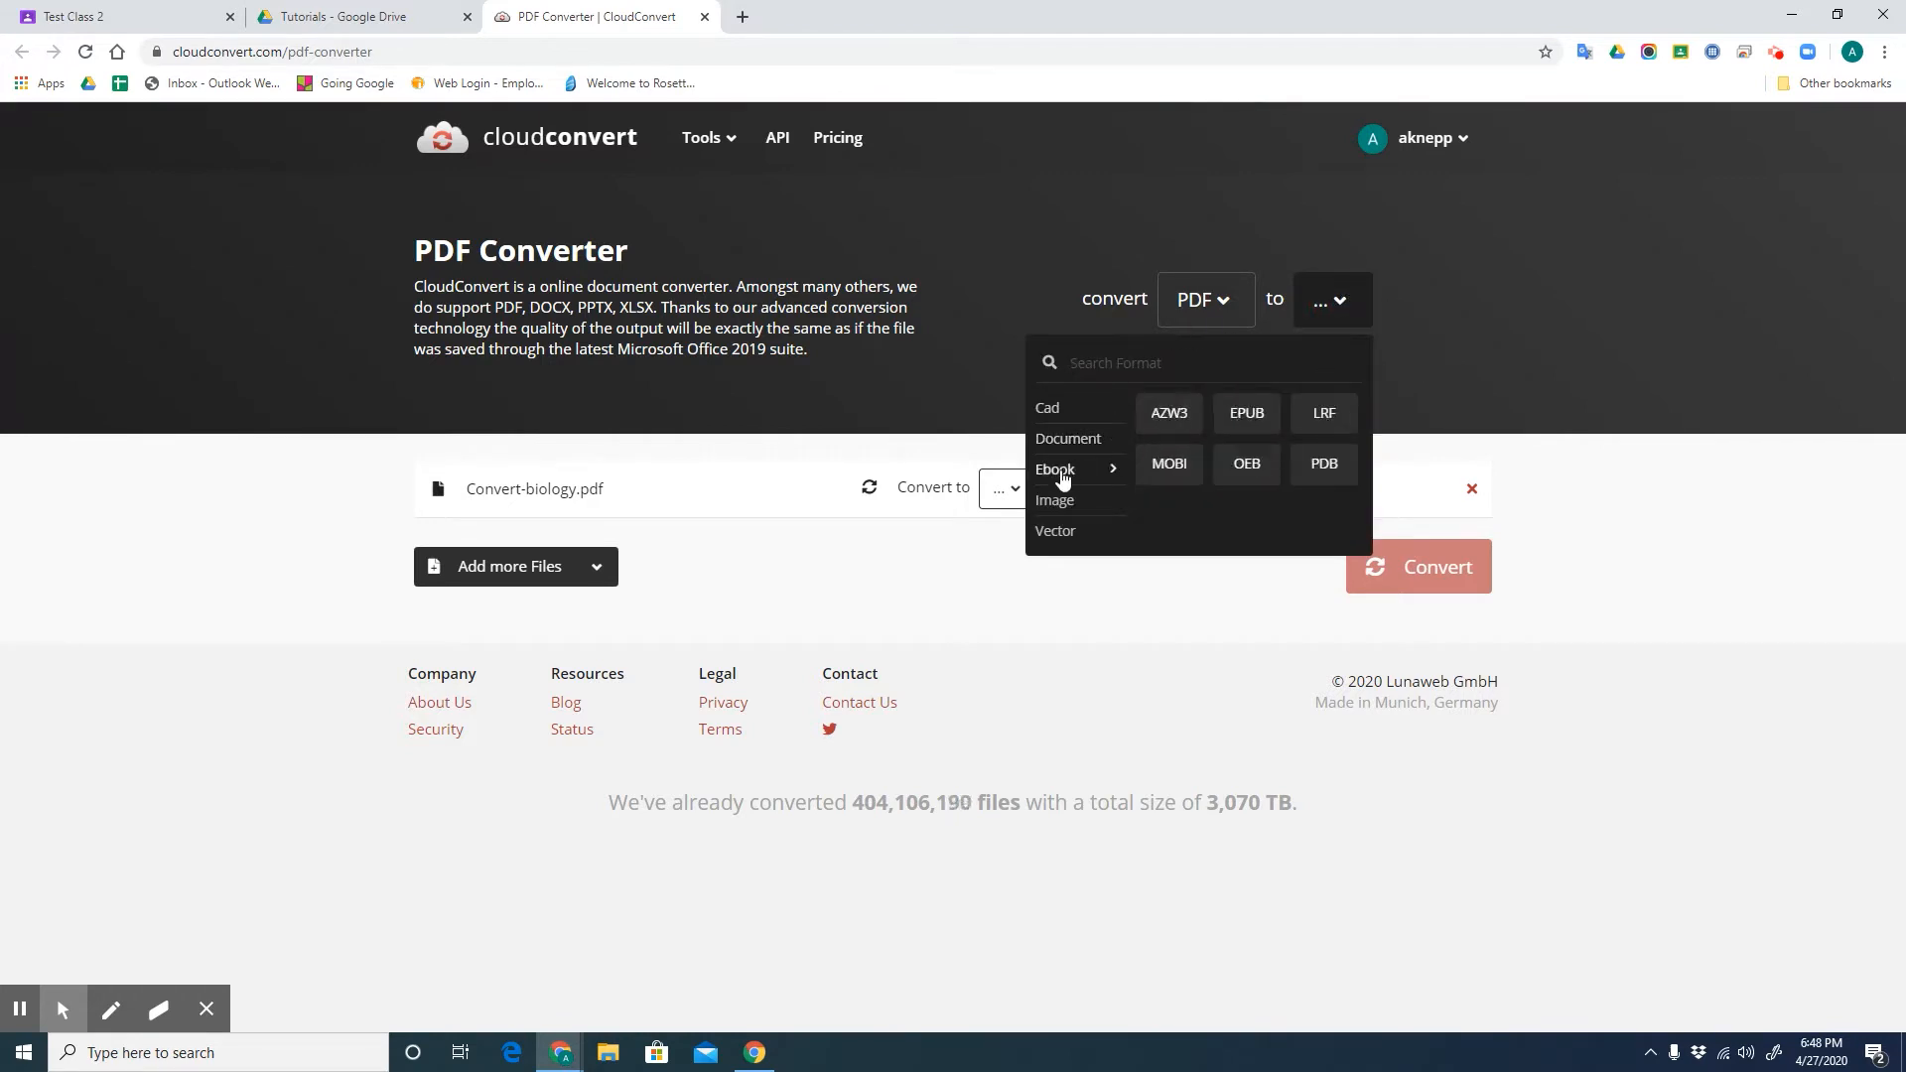
mouse_move(1134, 436)
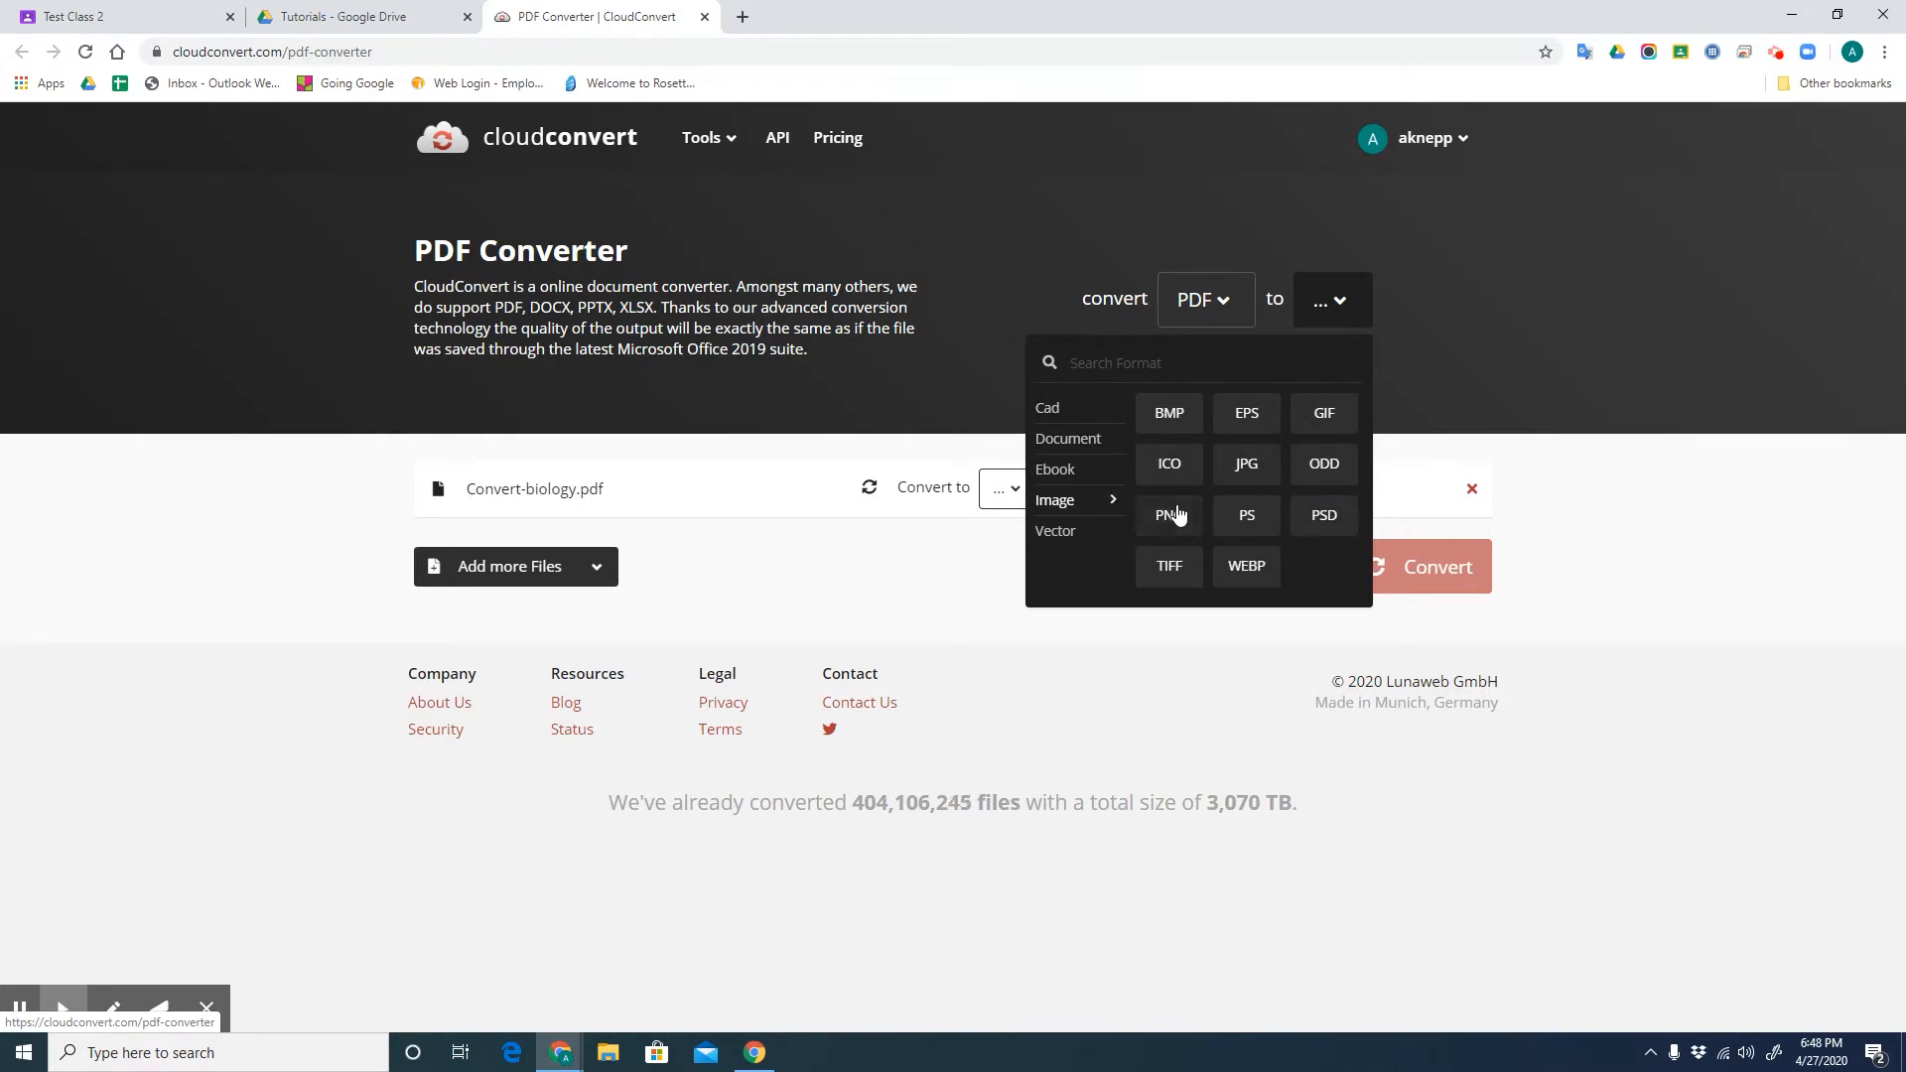
click(1247, 466)
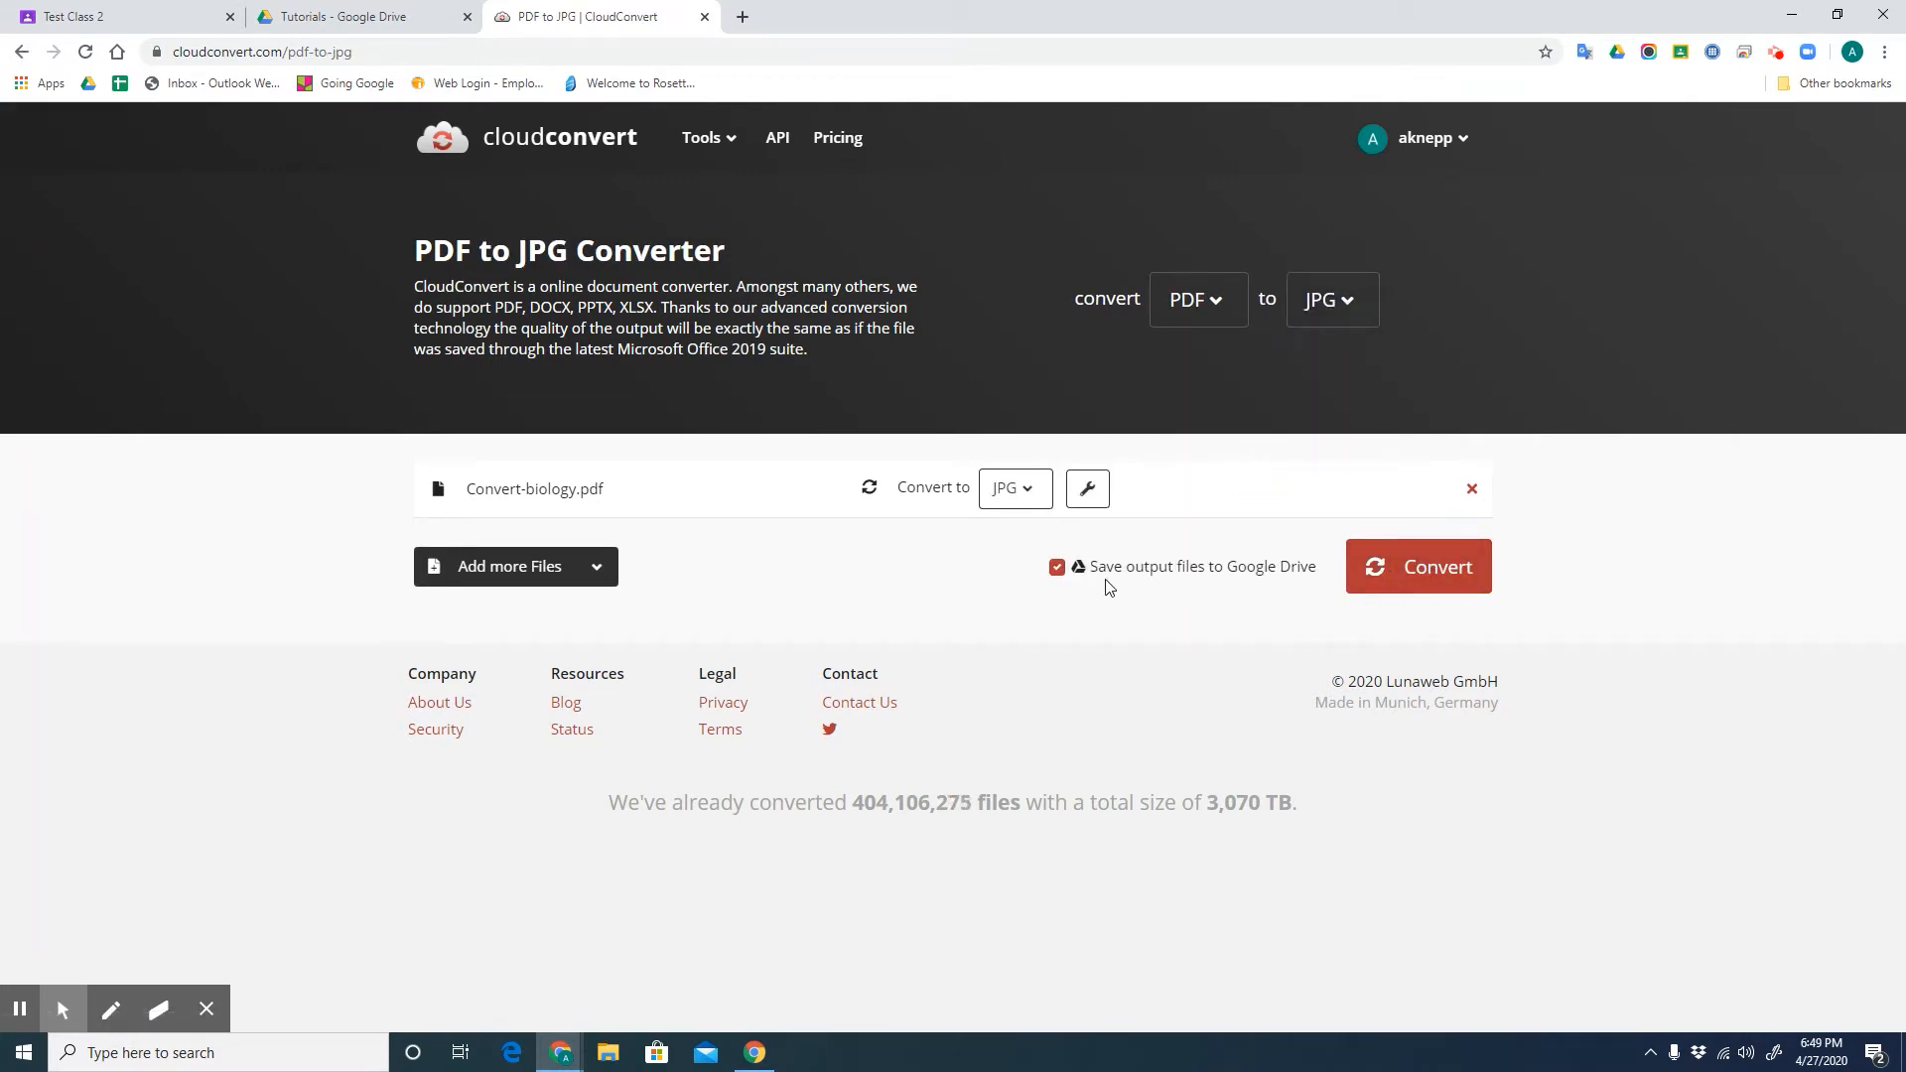
click(1393, 574)
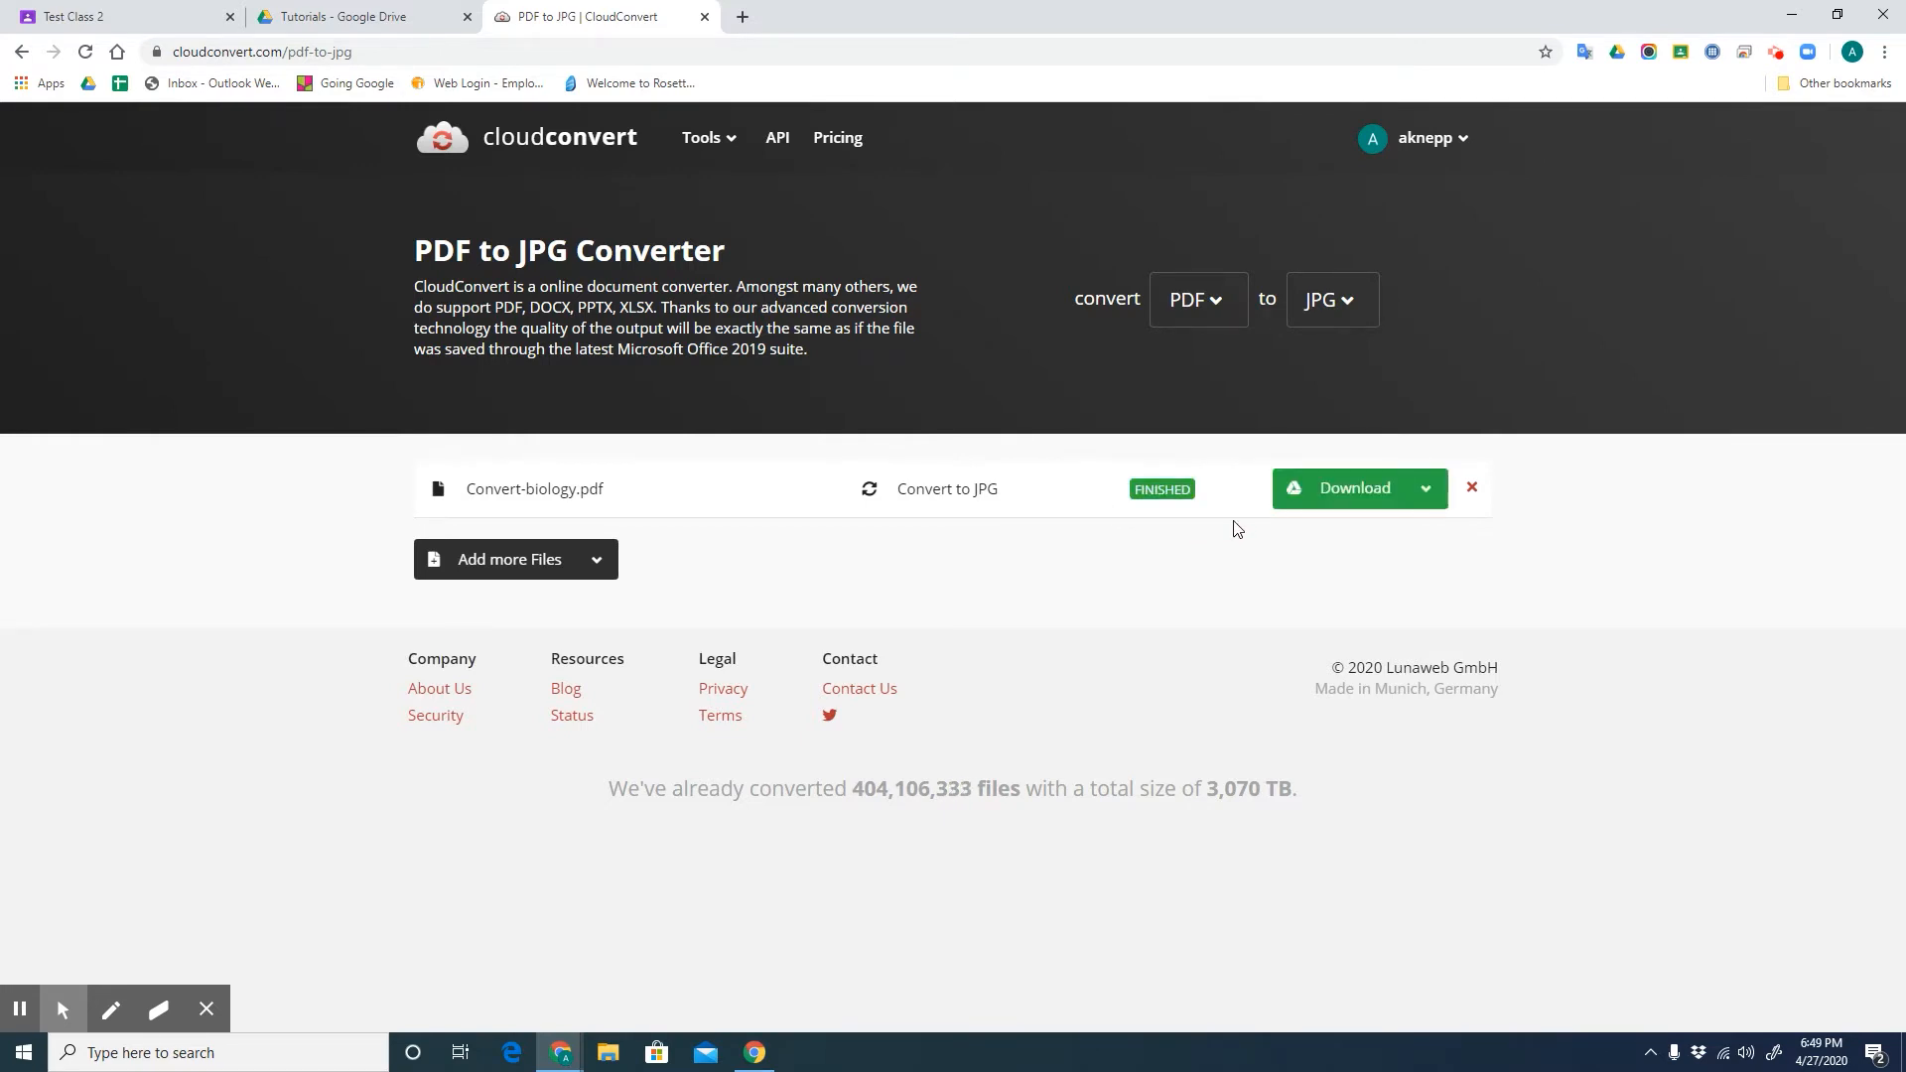
- View the converted JPG of the first page, close it, and return to the Tutorials folder in Google Drive
click(1330, 494)
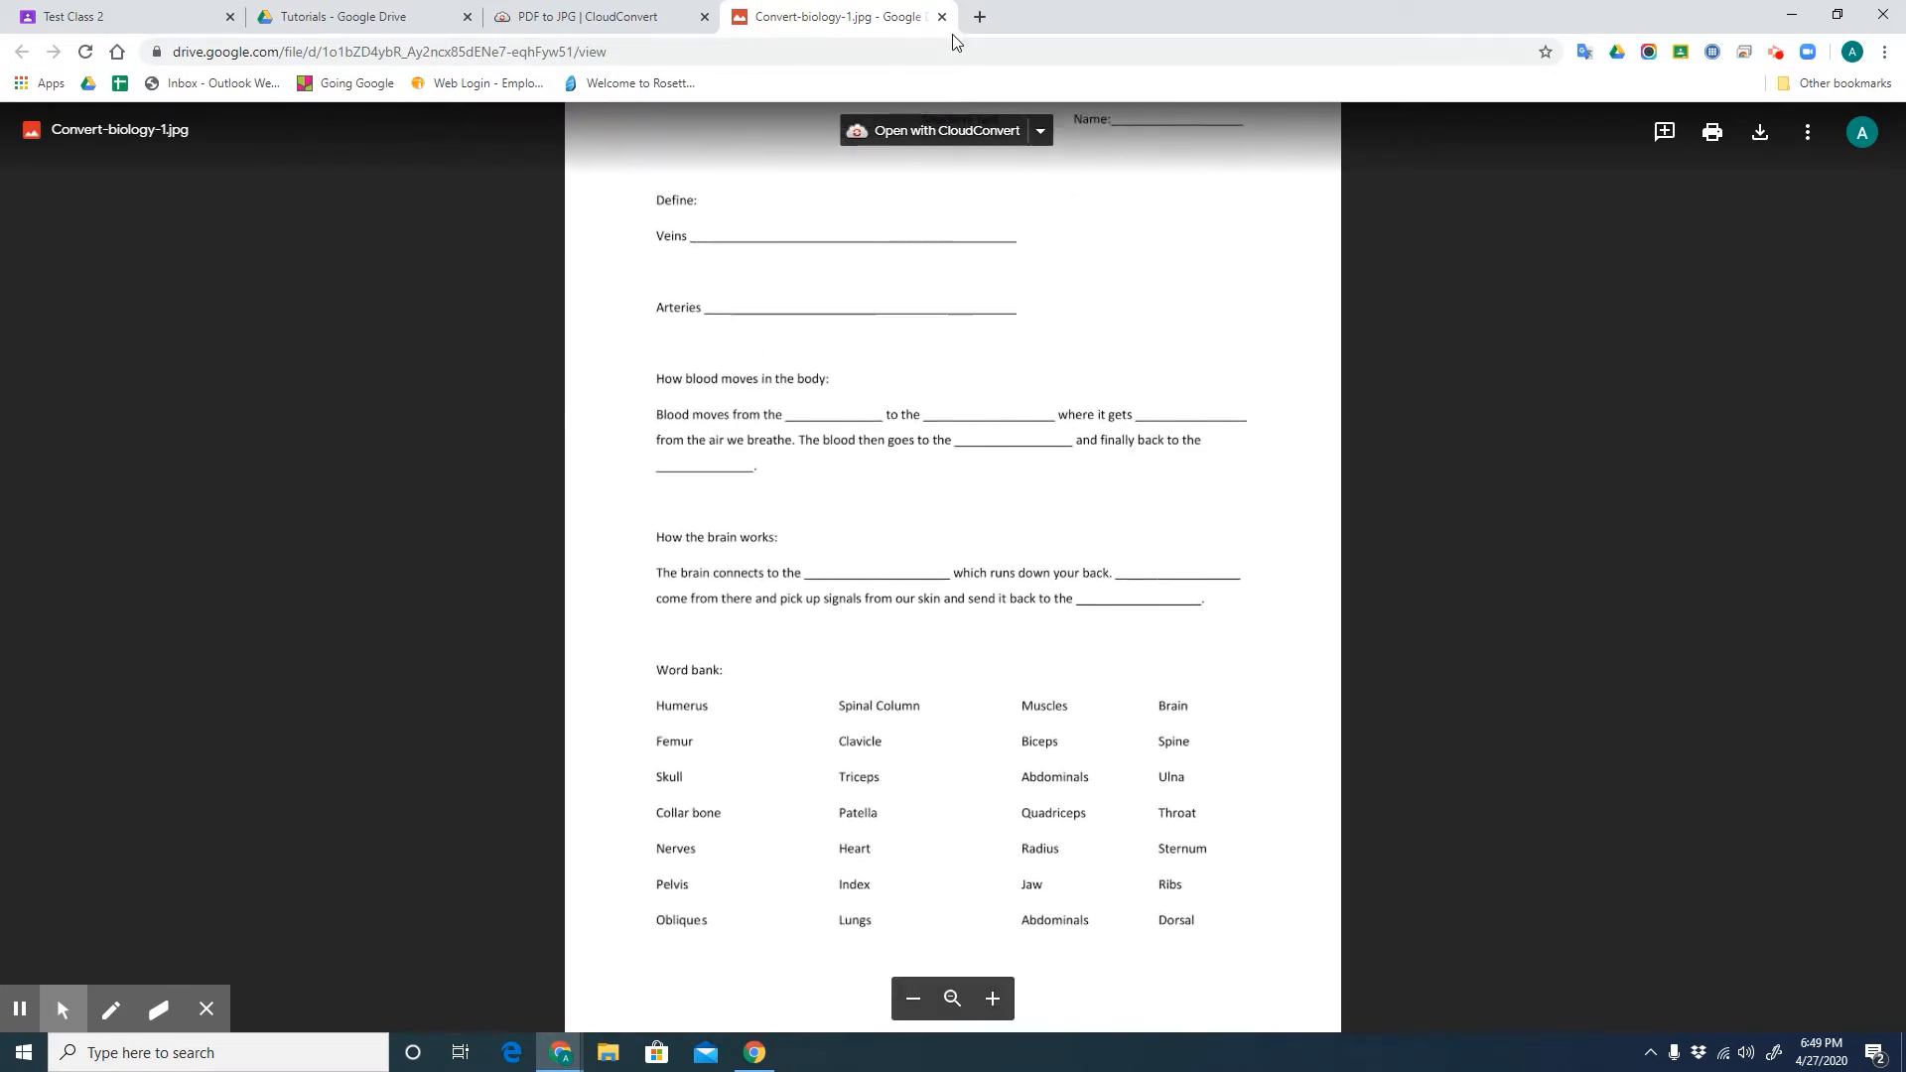
click(942, 19)
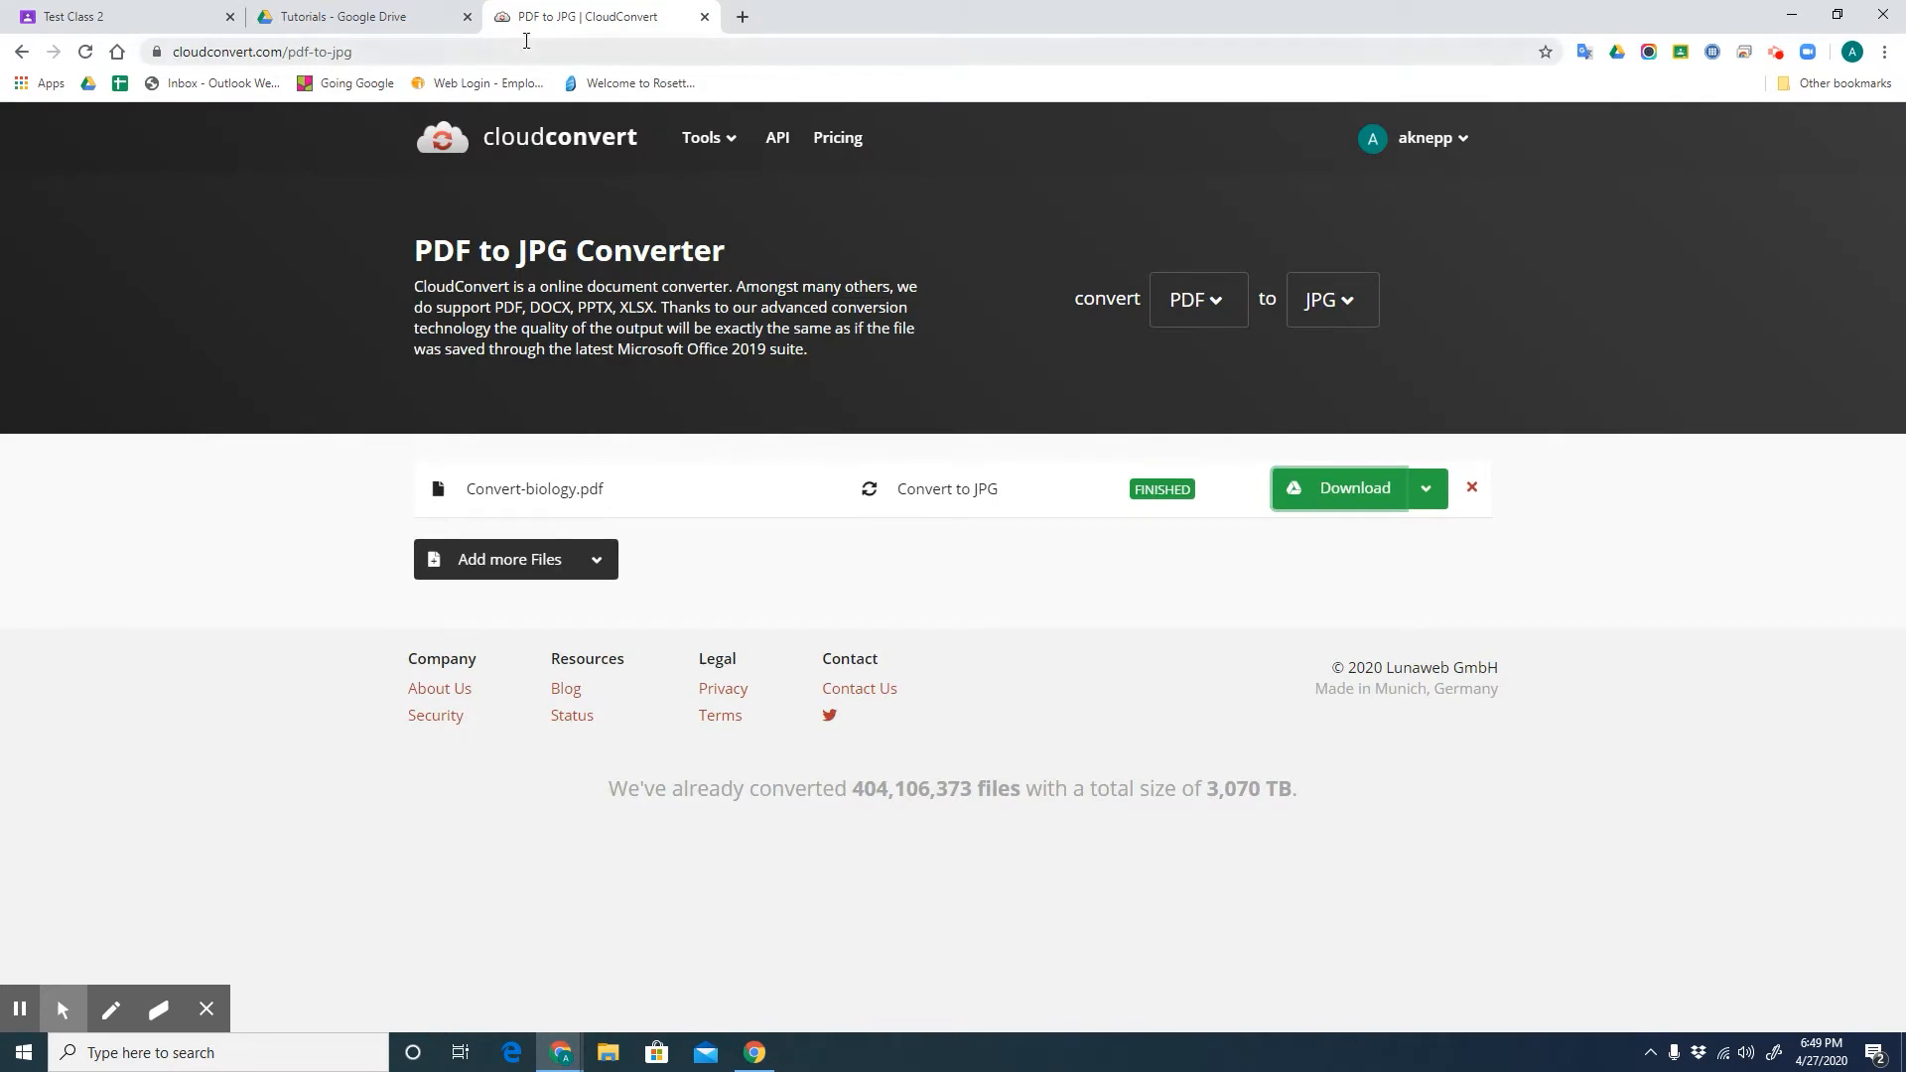
click(409, 17)
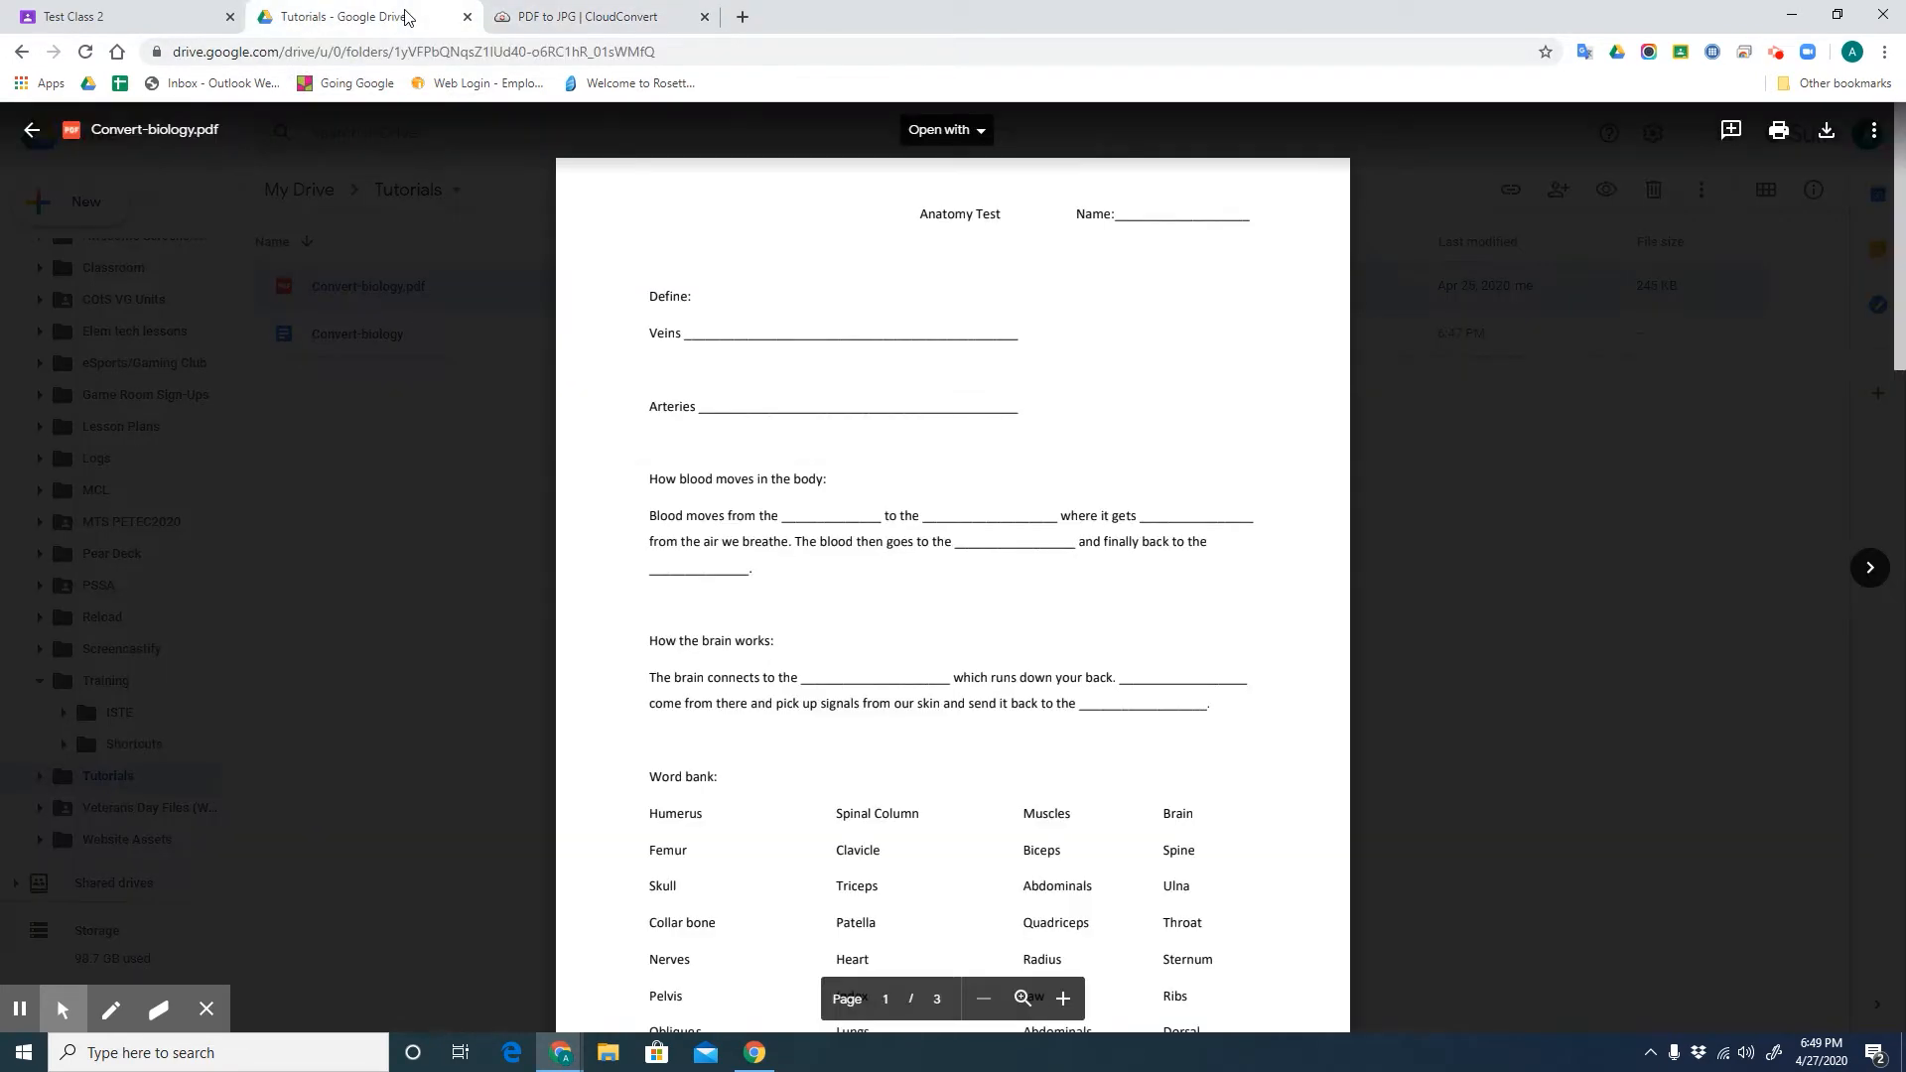
click(393, 400)
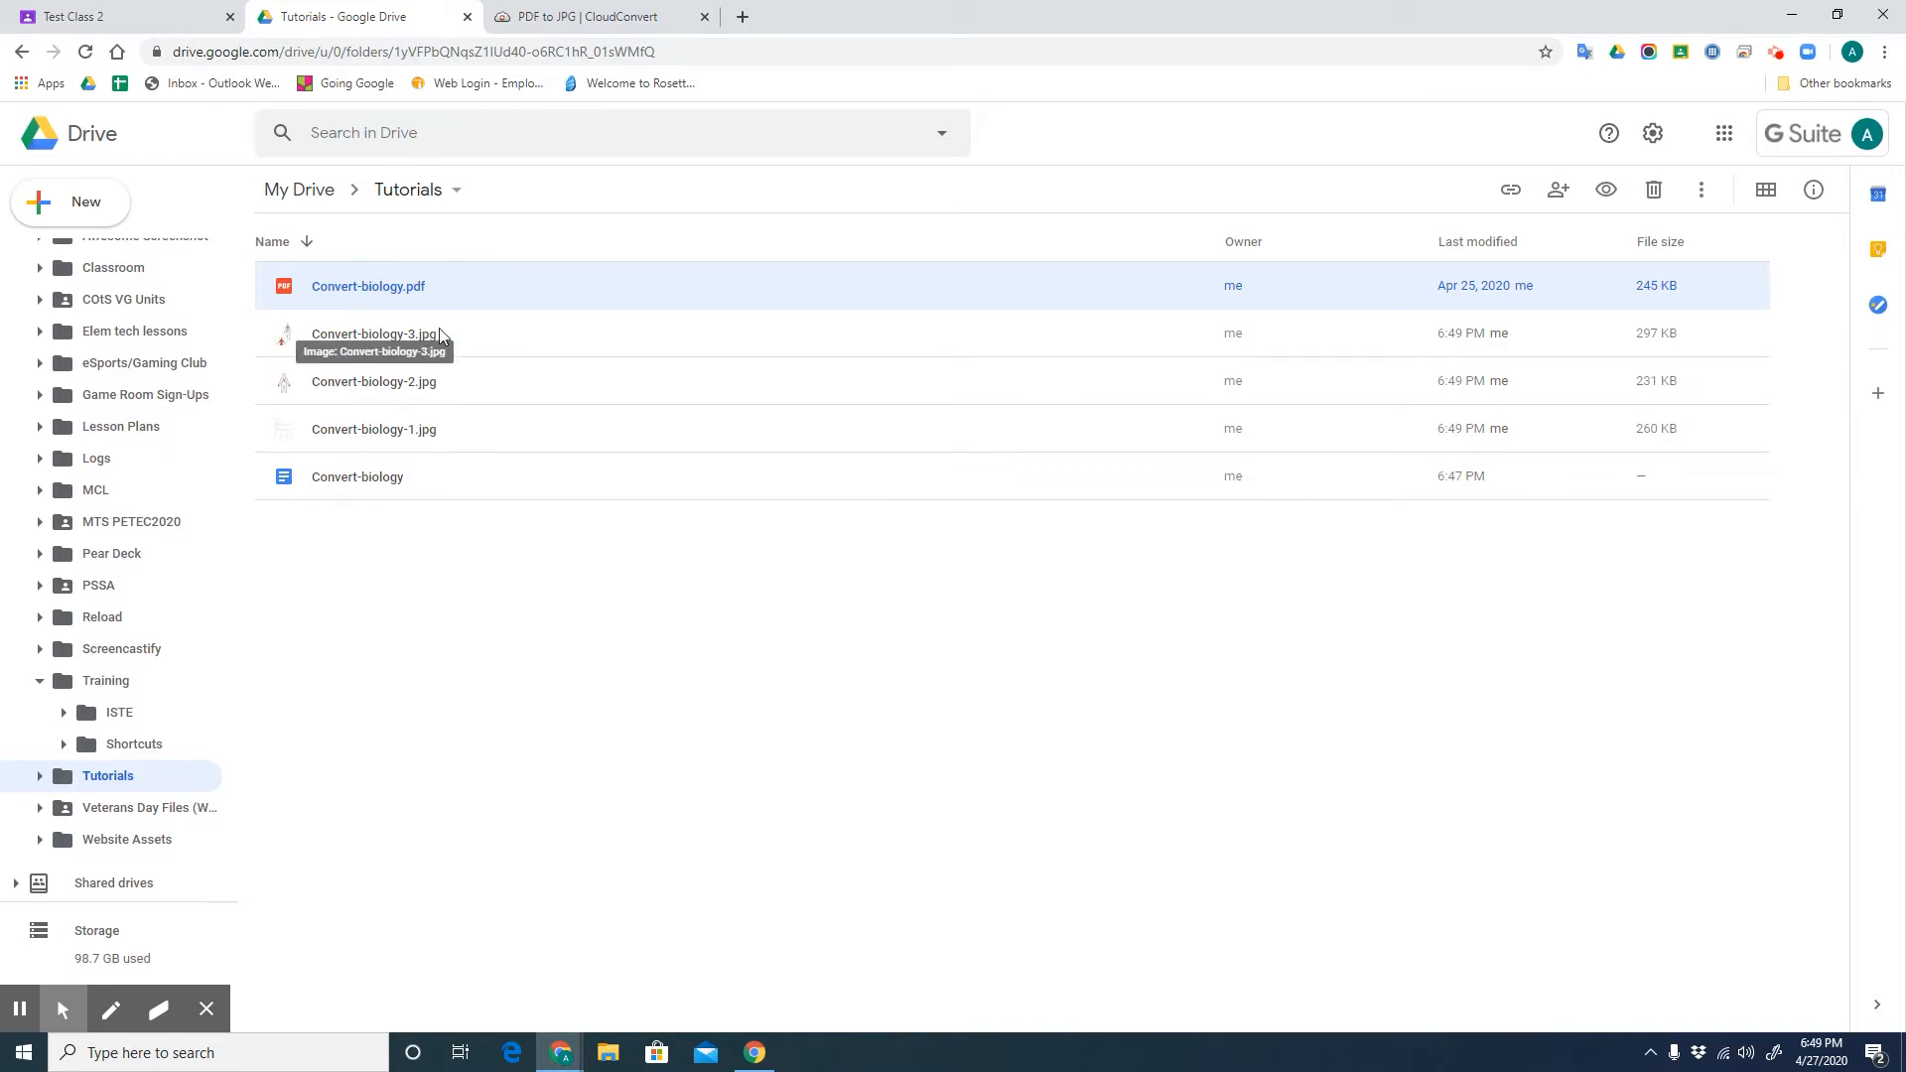
- Create a blank Google Slides presentation in the Tutorials folder and delete the title and subtitle placeholders
click(104, 221)
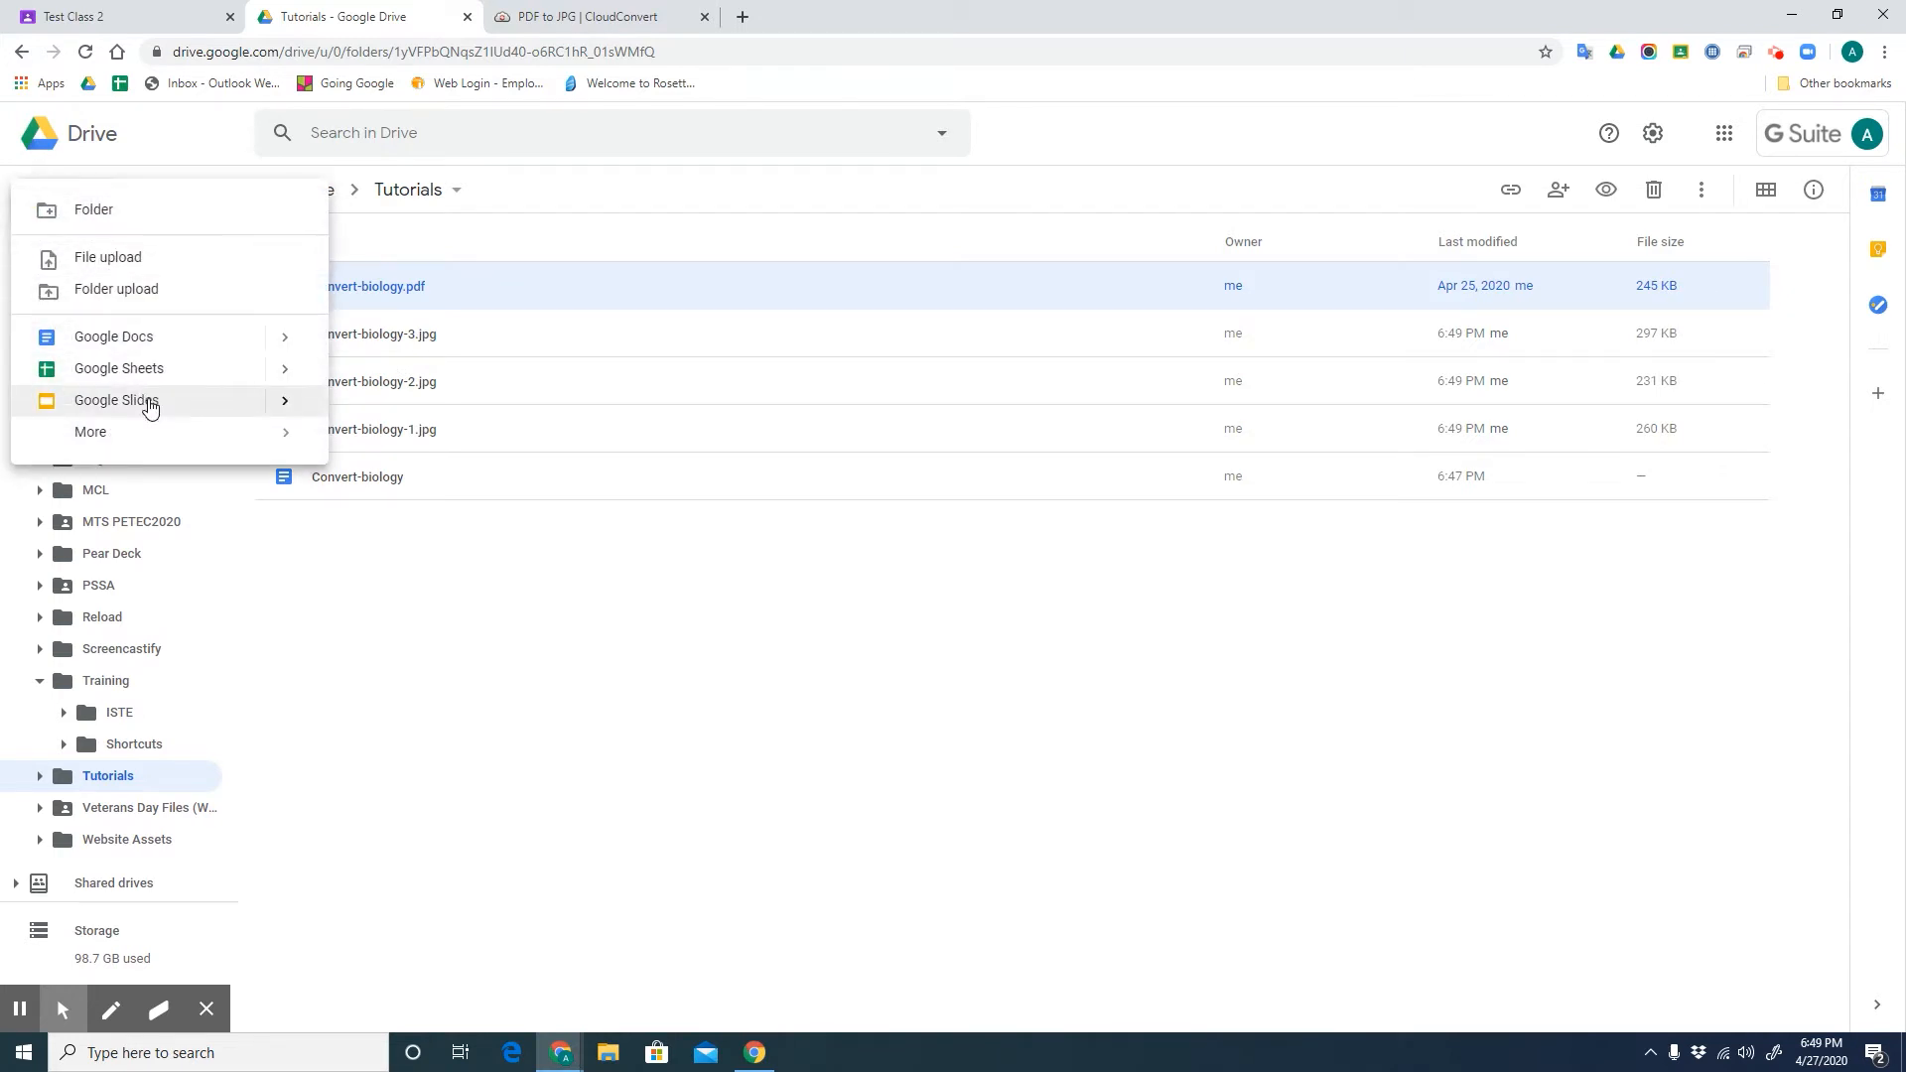
click(149, 402)
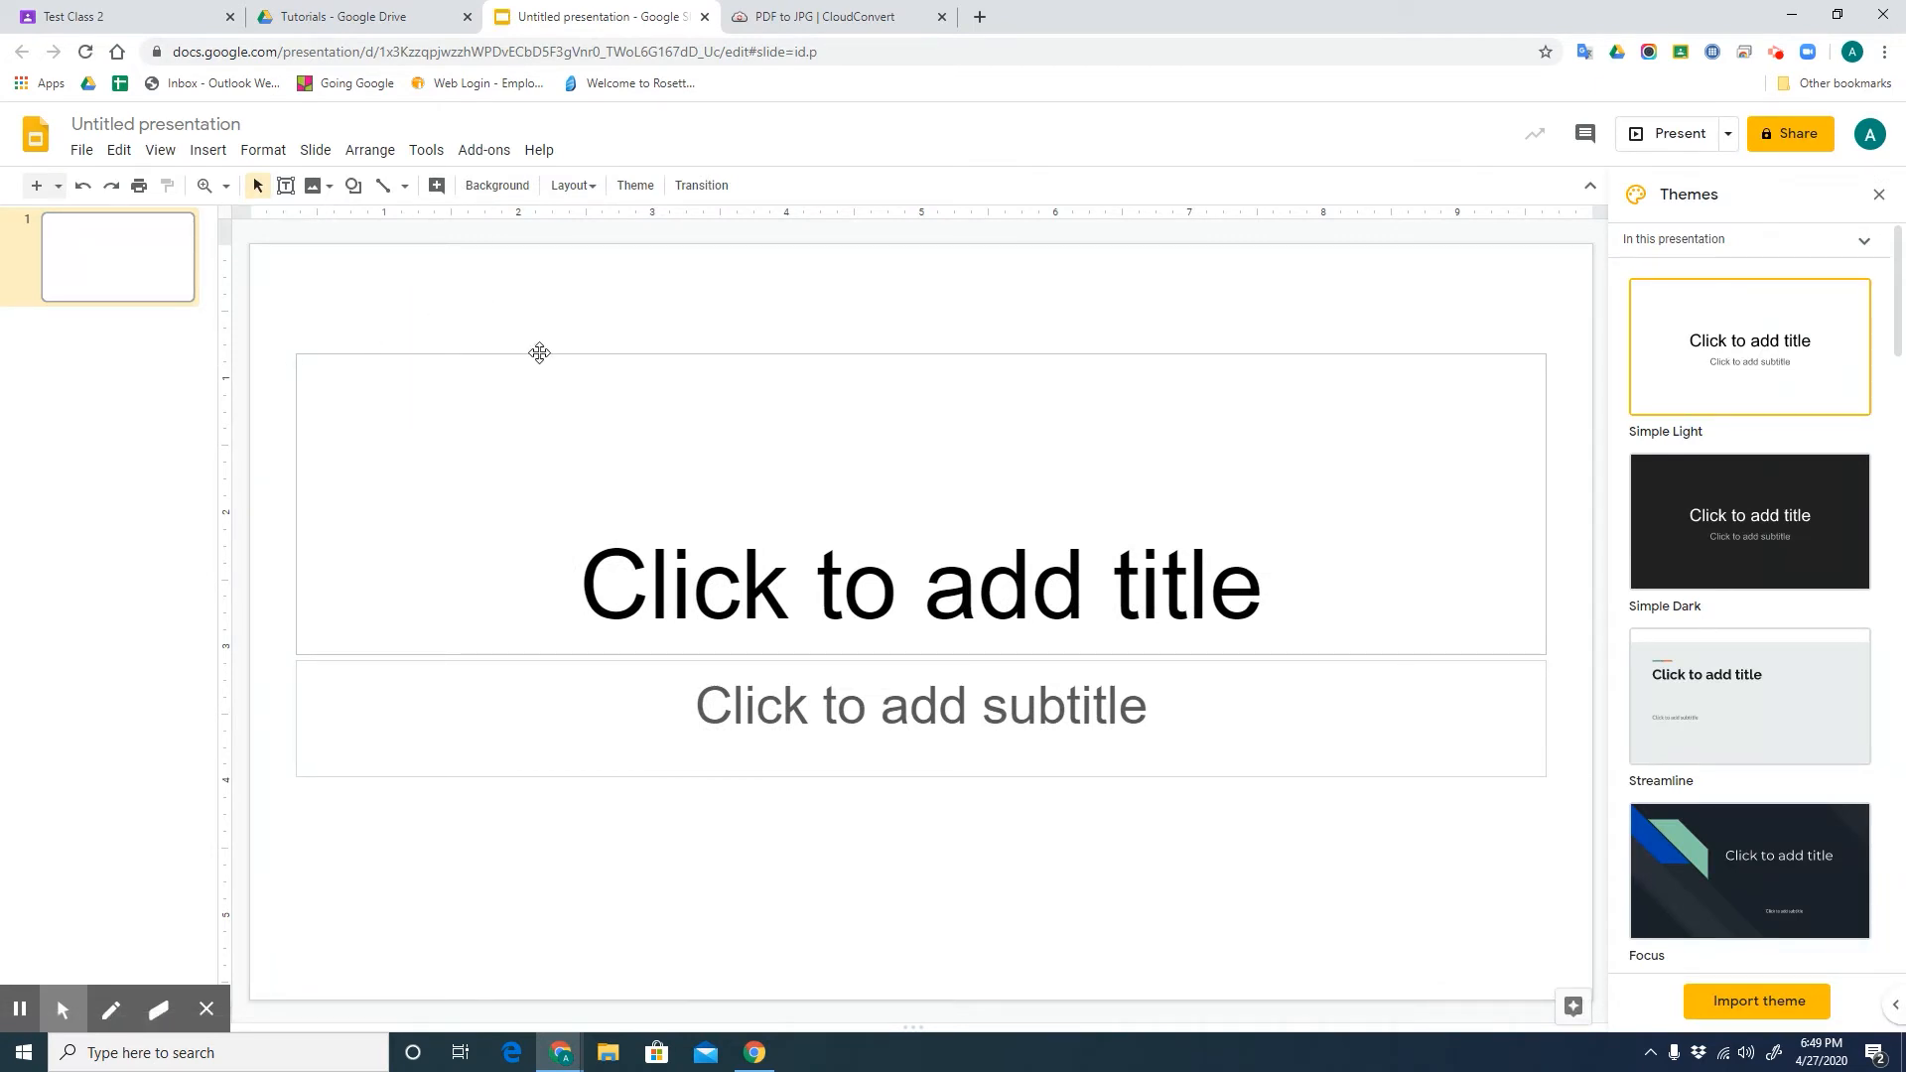
click(539, 353)
key(Delete)
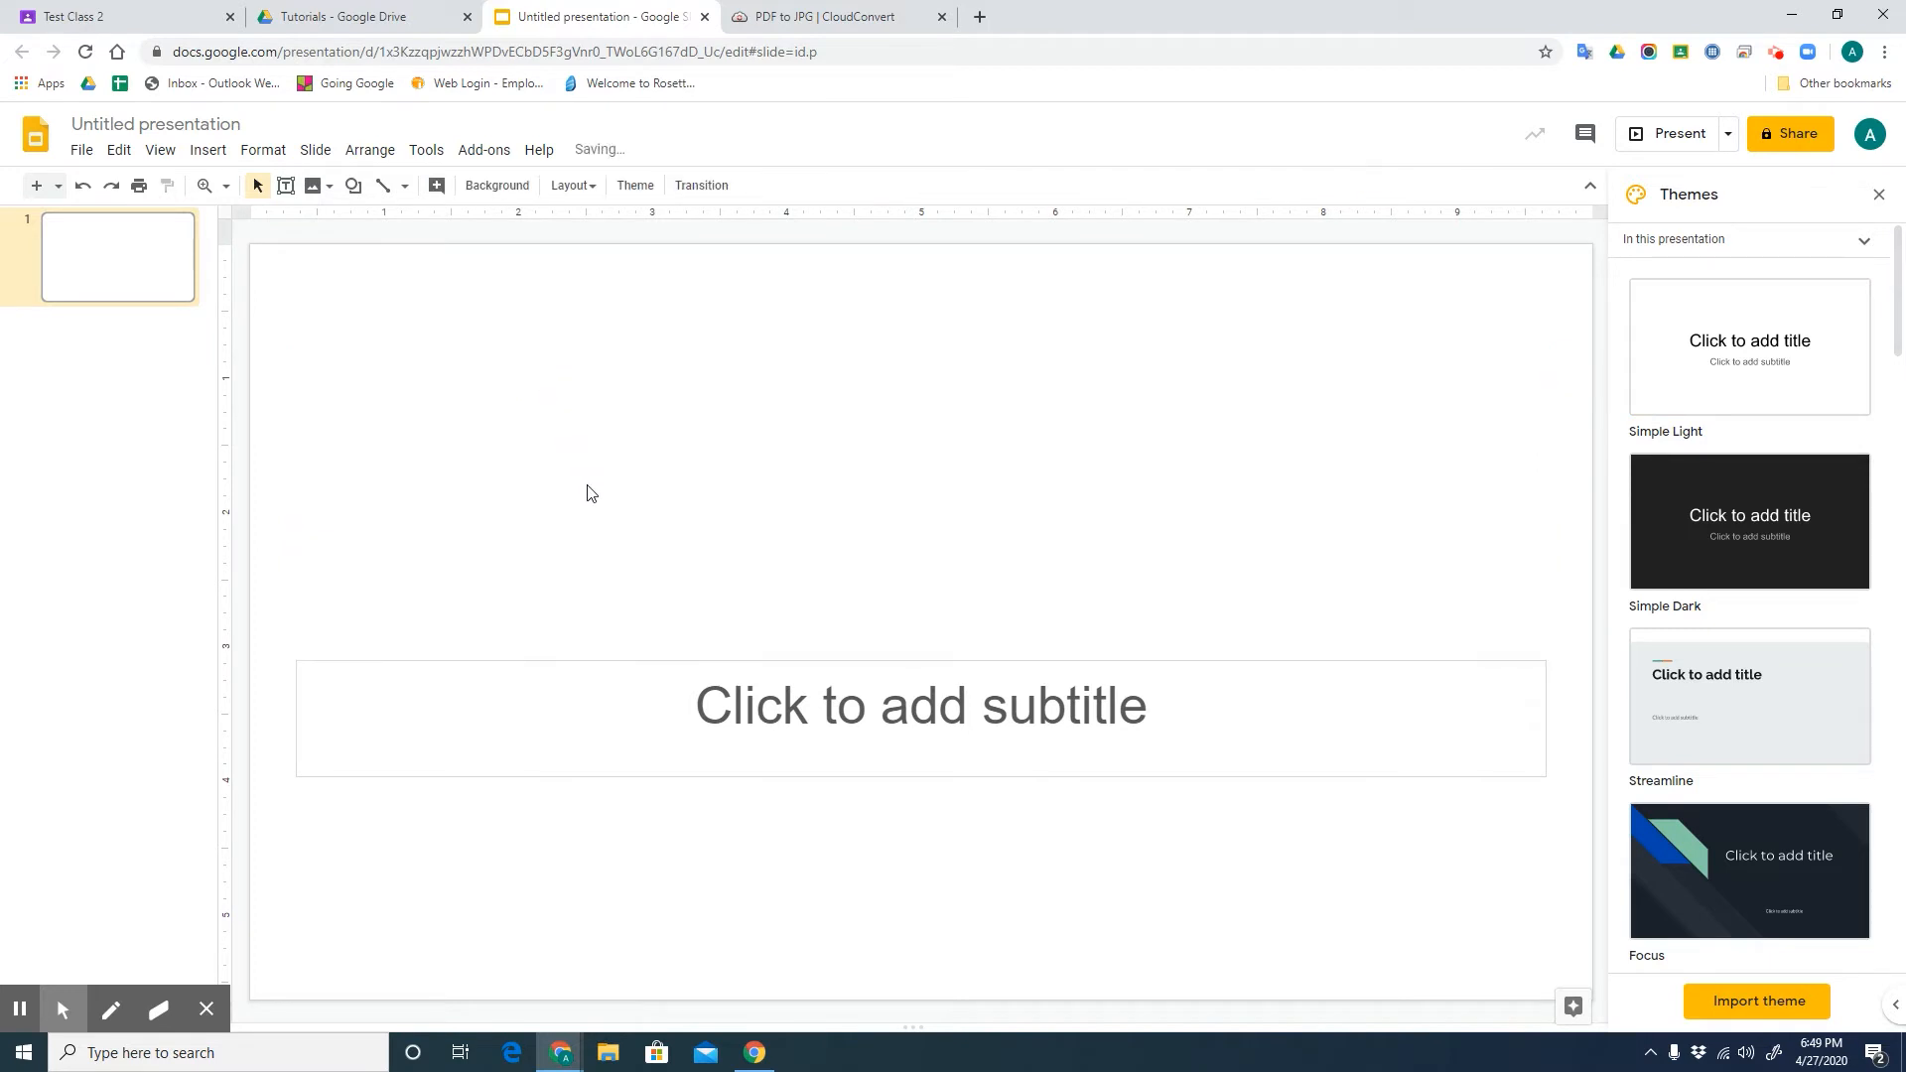
click(631, 660)
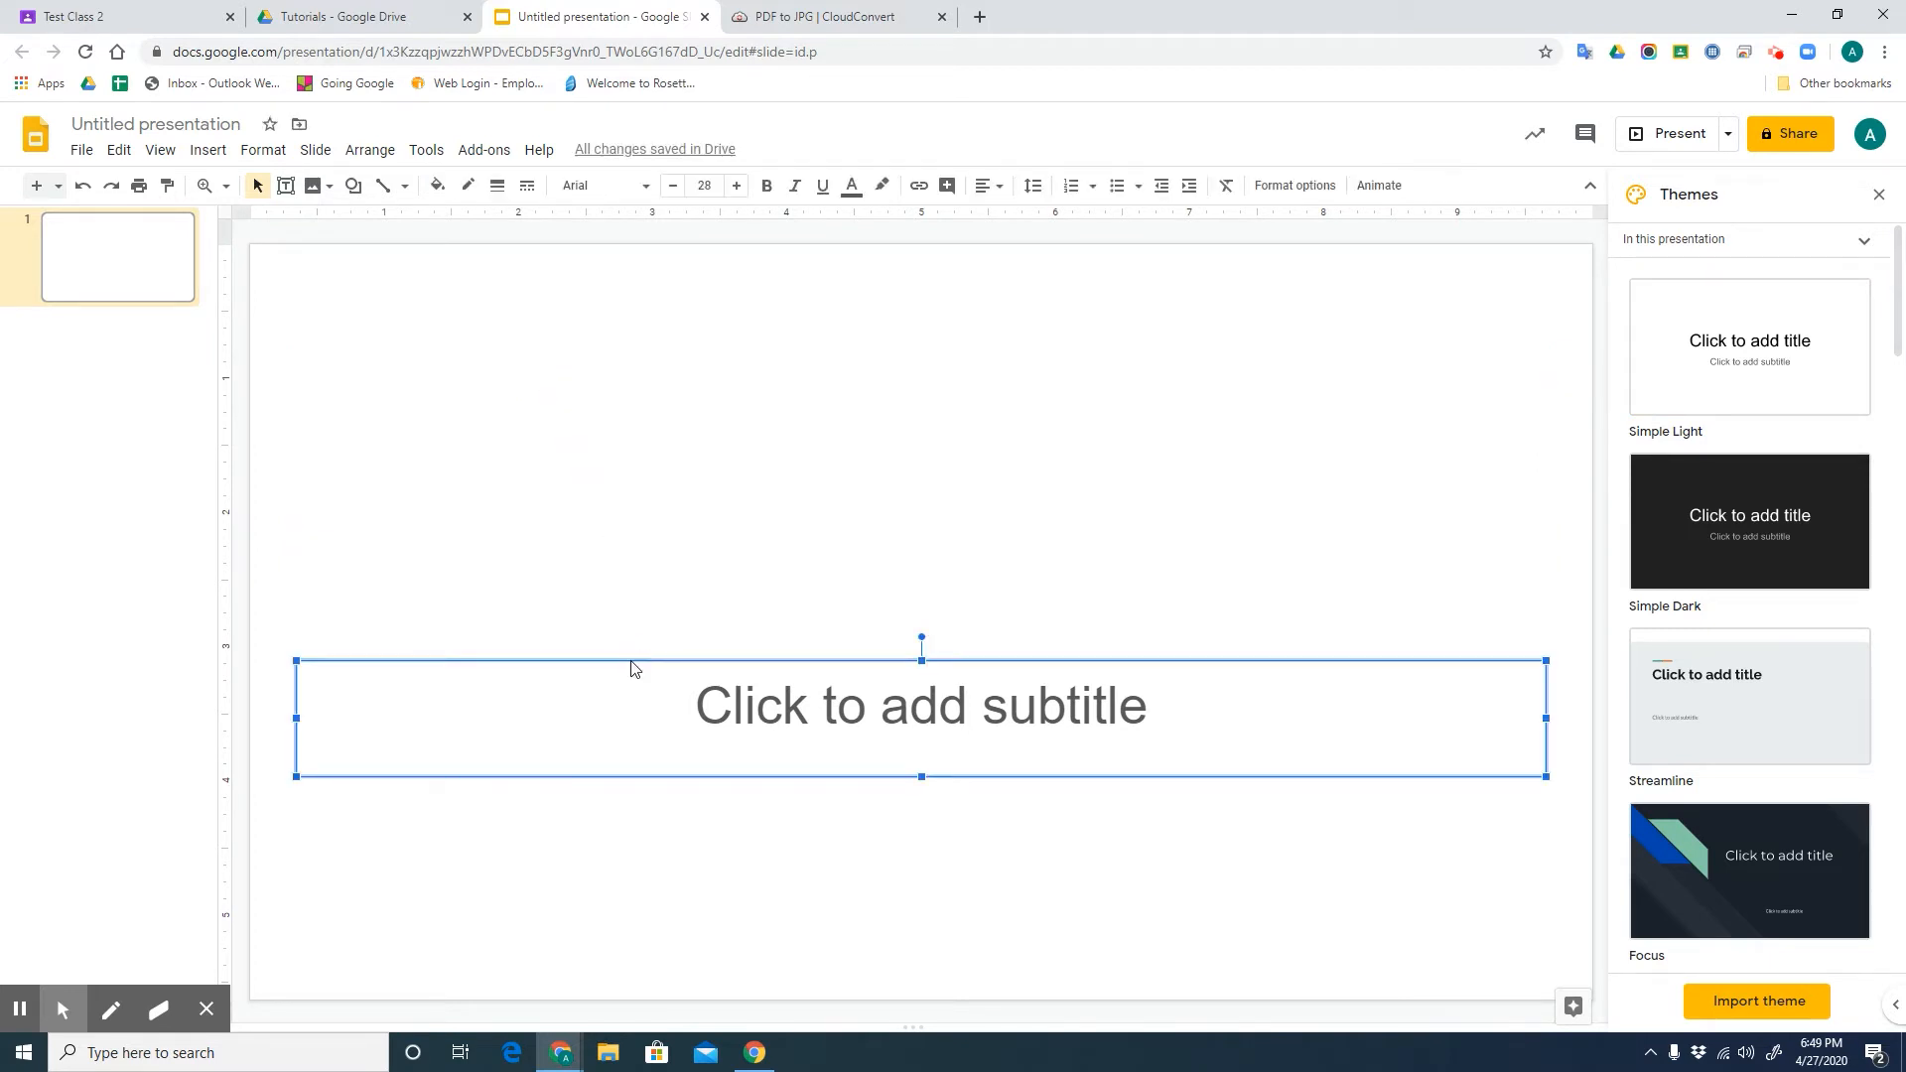
key(Delete)
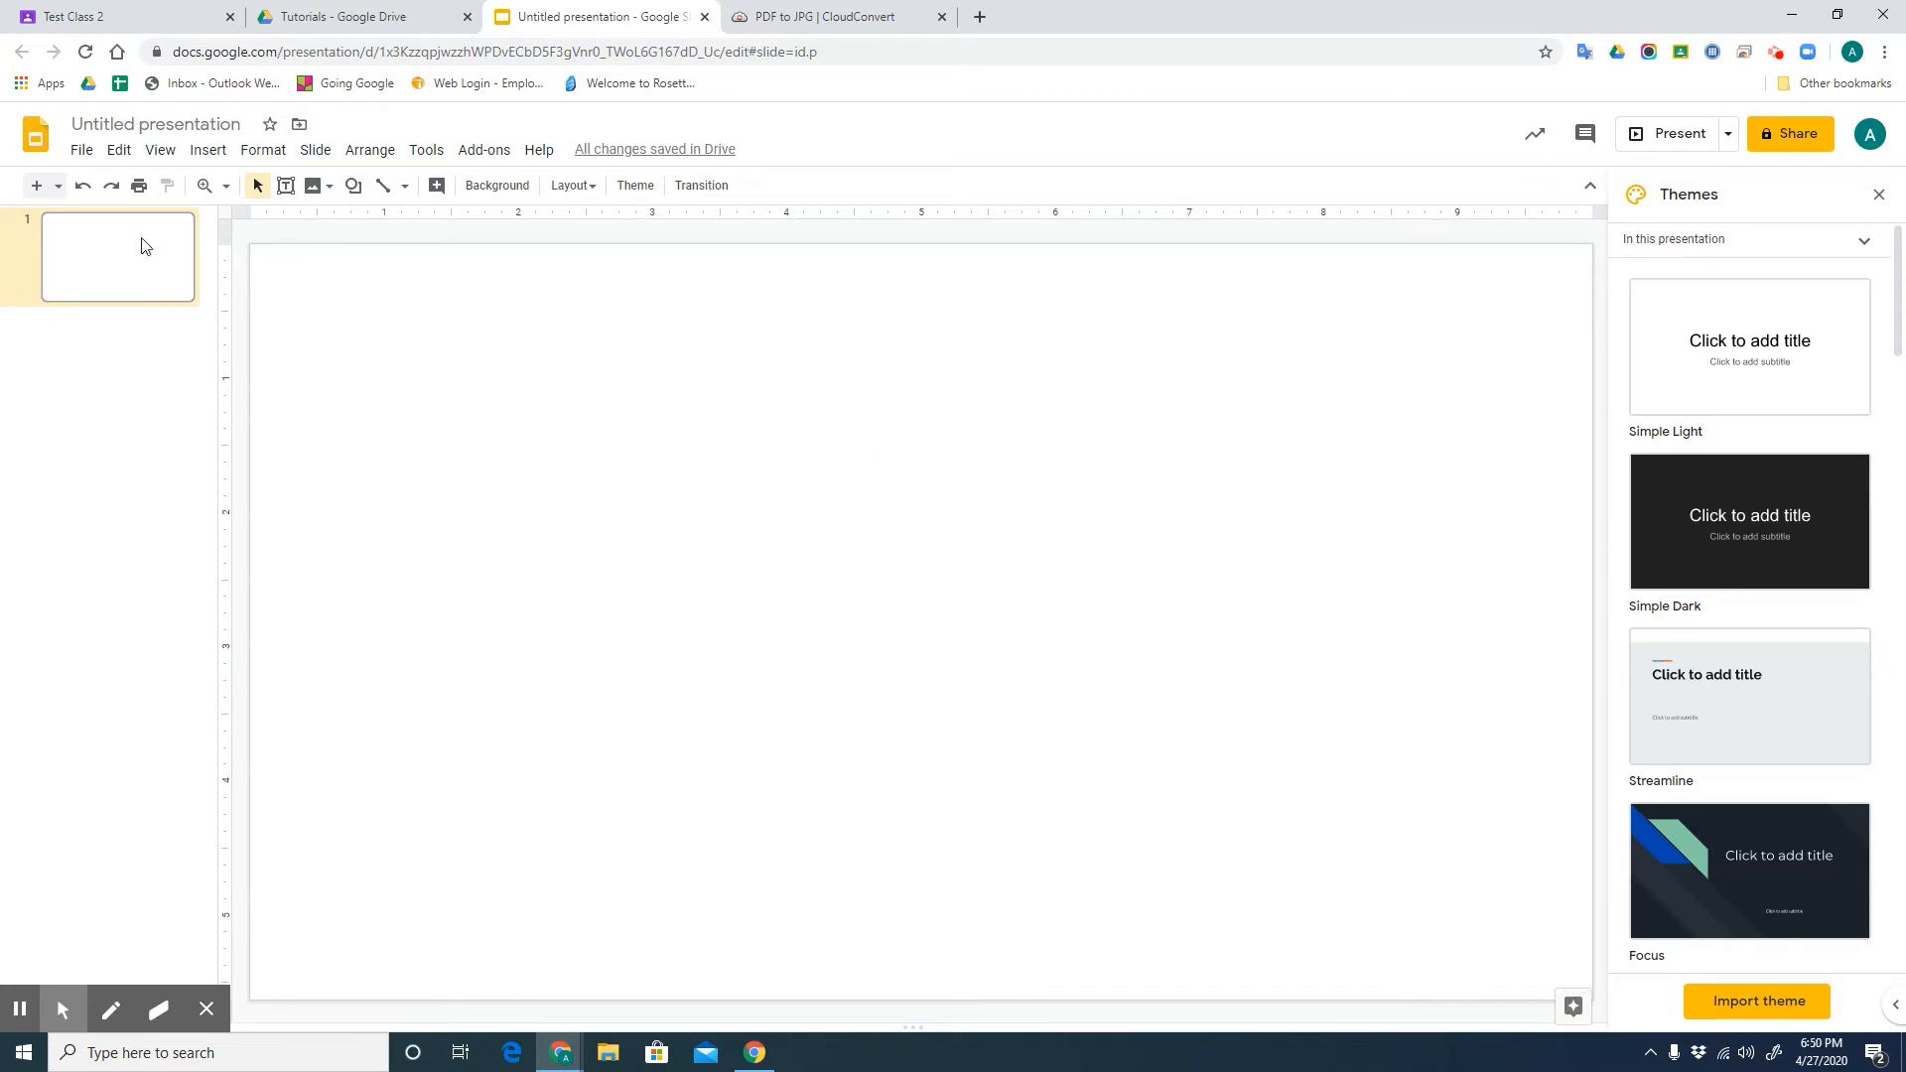
- Set the presentation's page size to a custom 8.5 x 11 inches
click(86, 152)
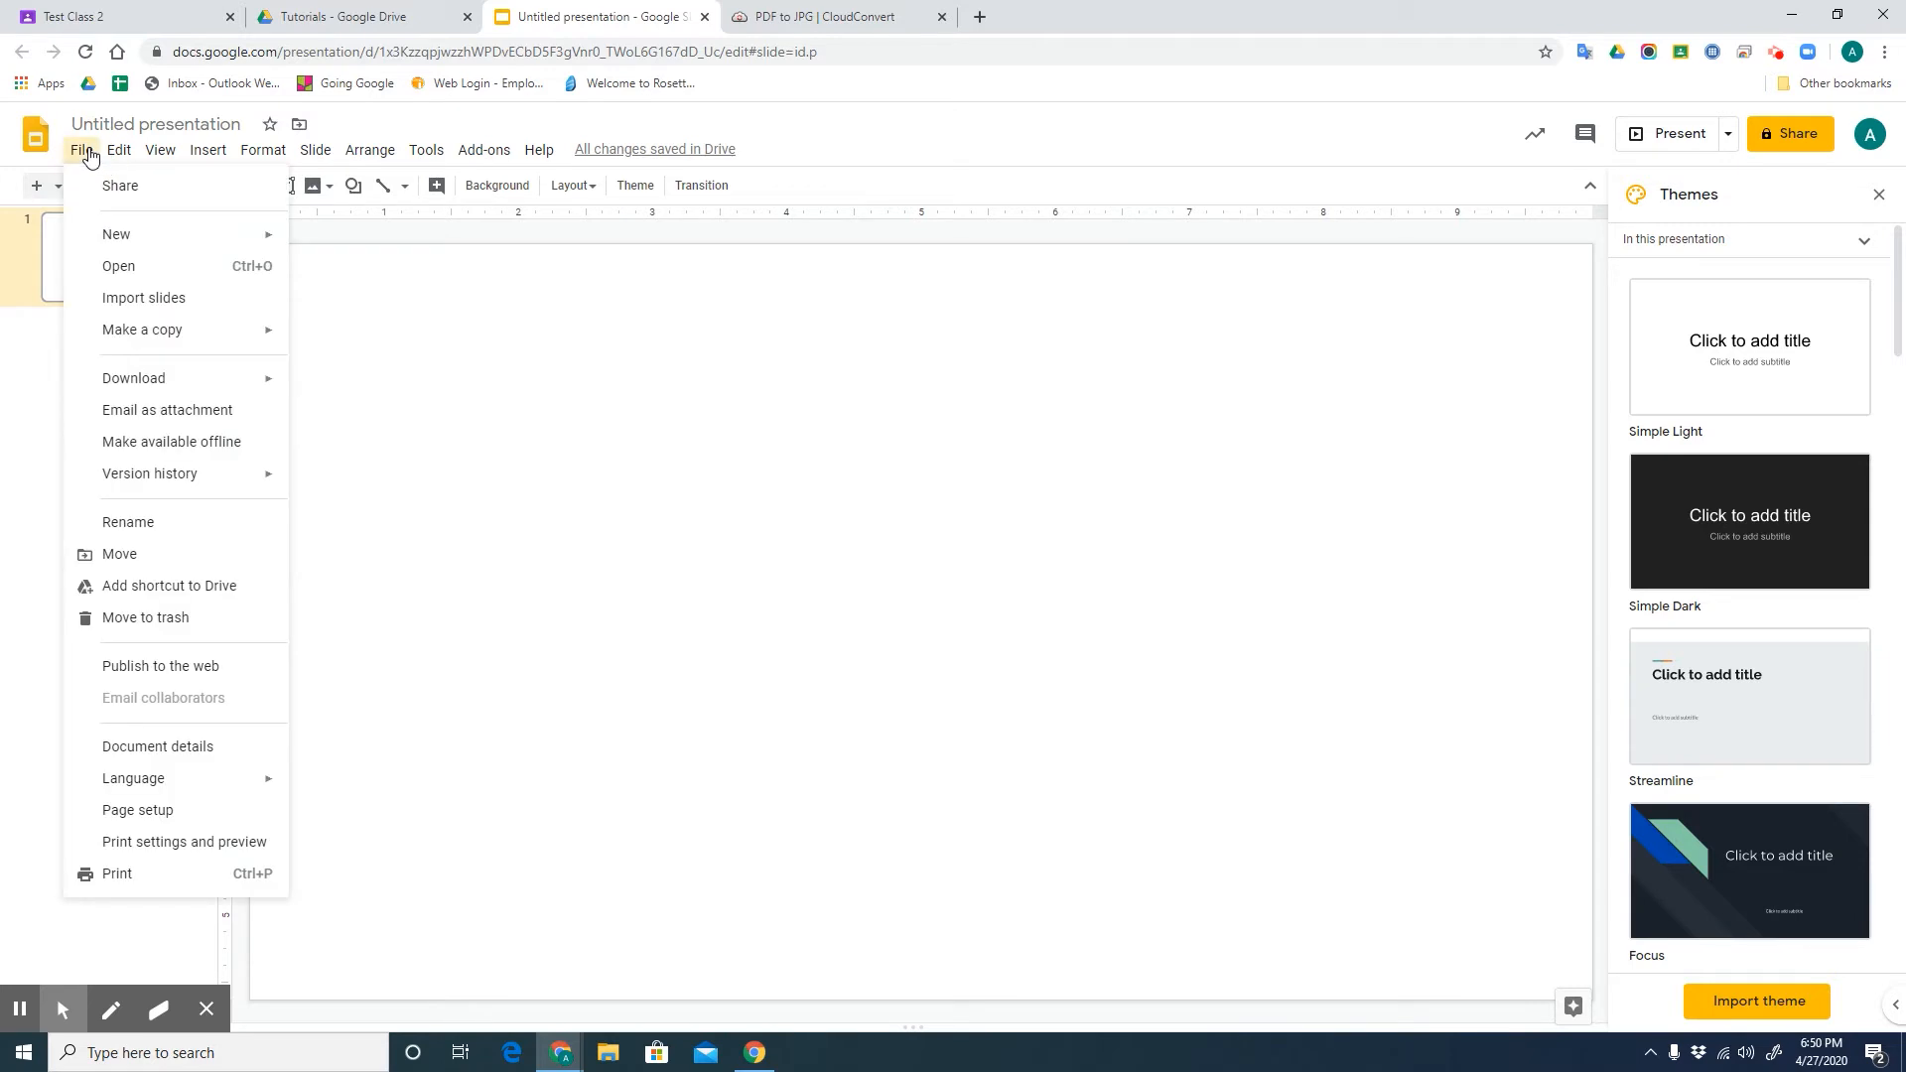
click(139, 810)
click(938, 544)
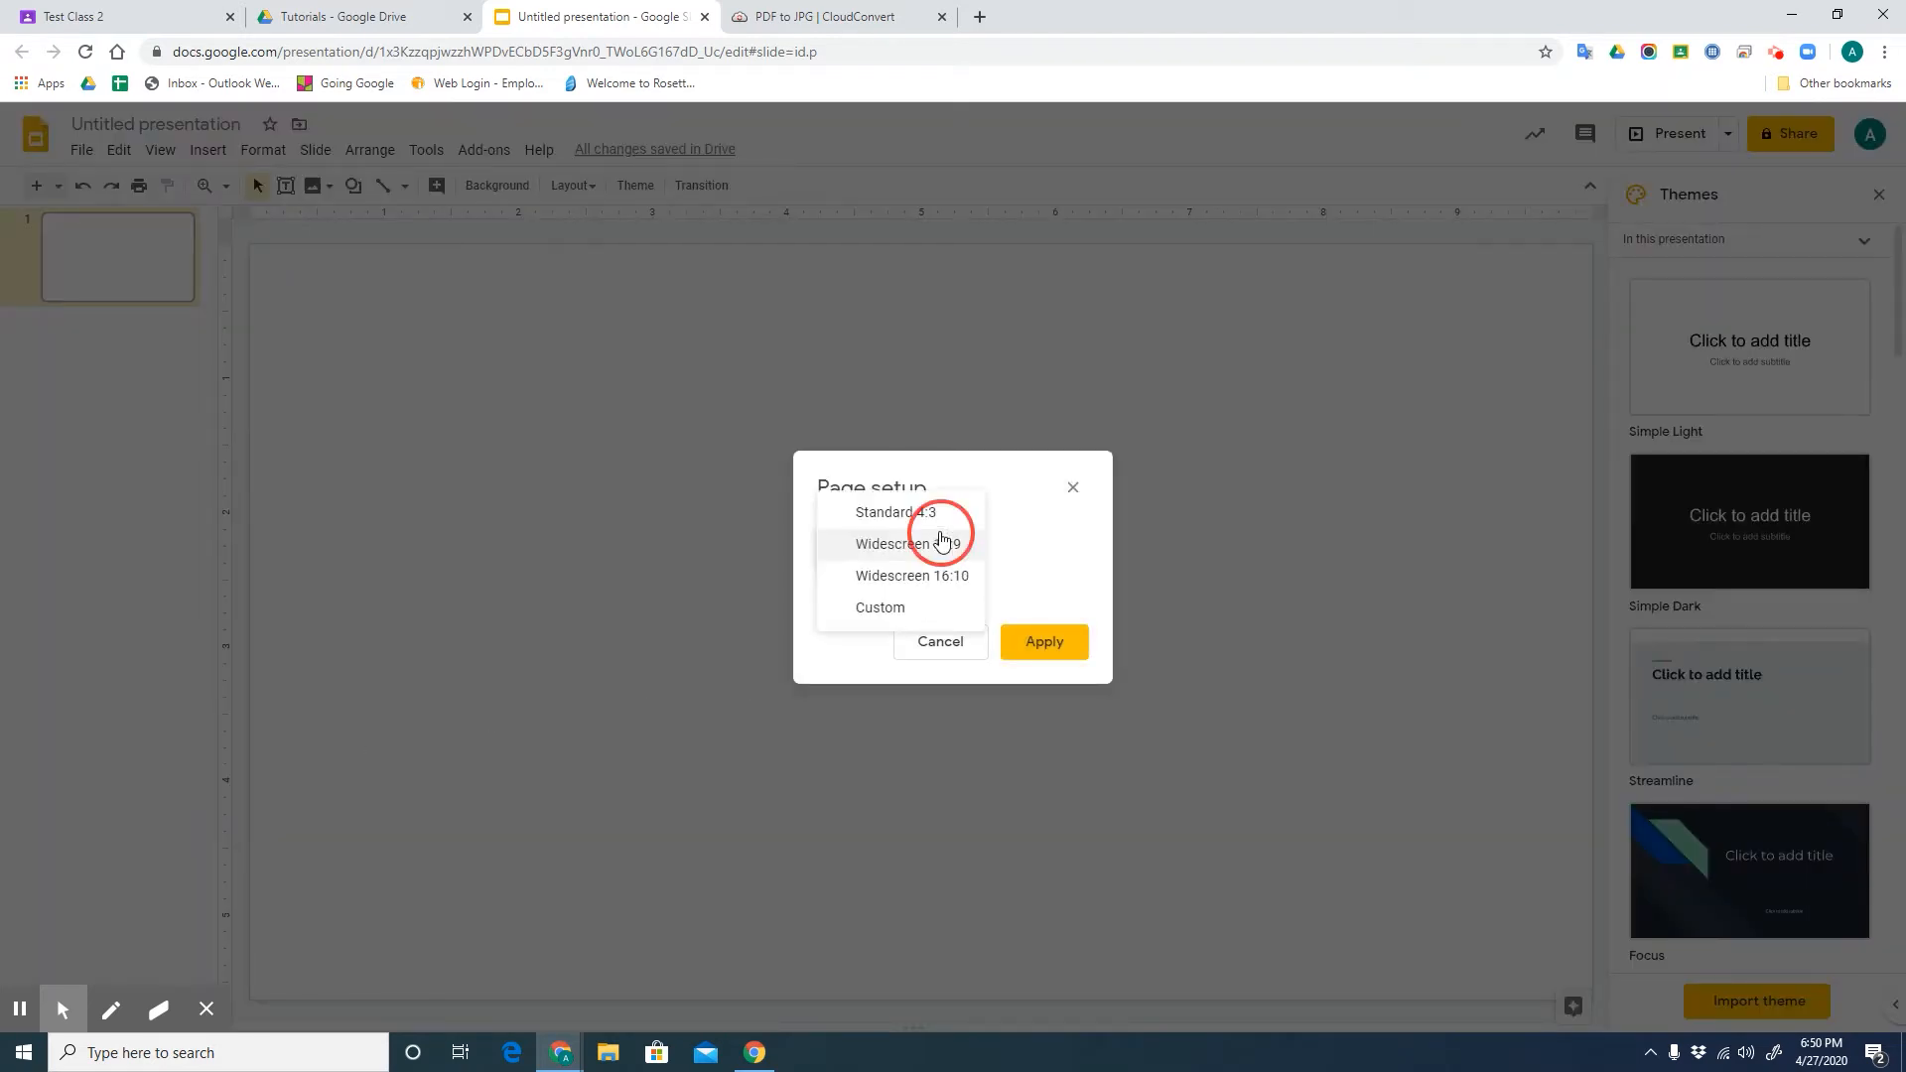
click(889, 607)
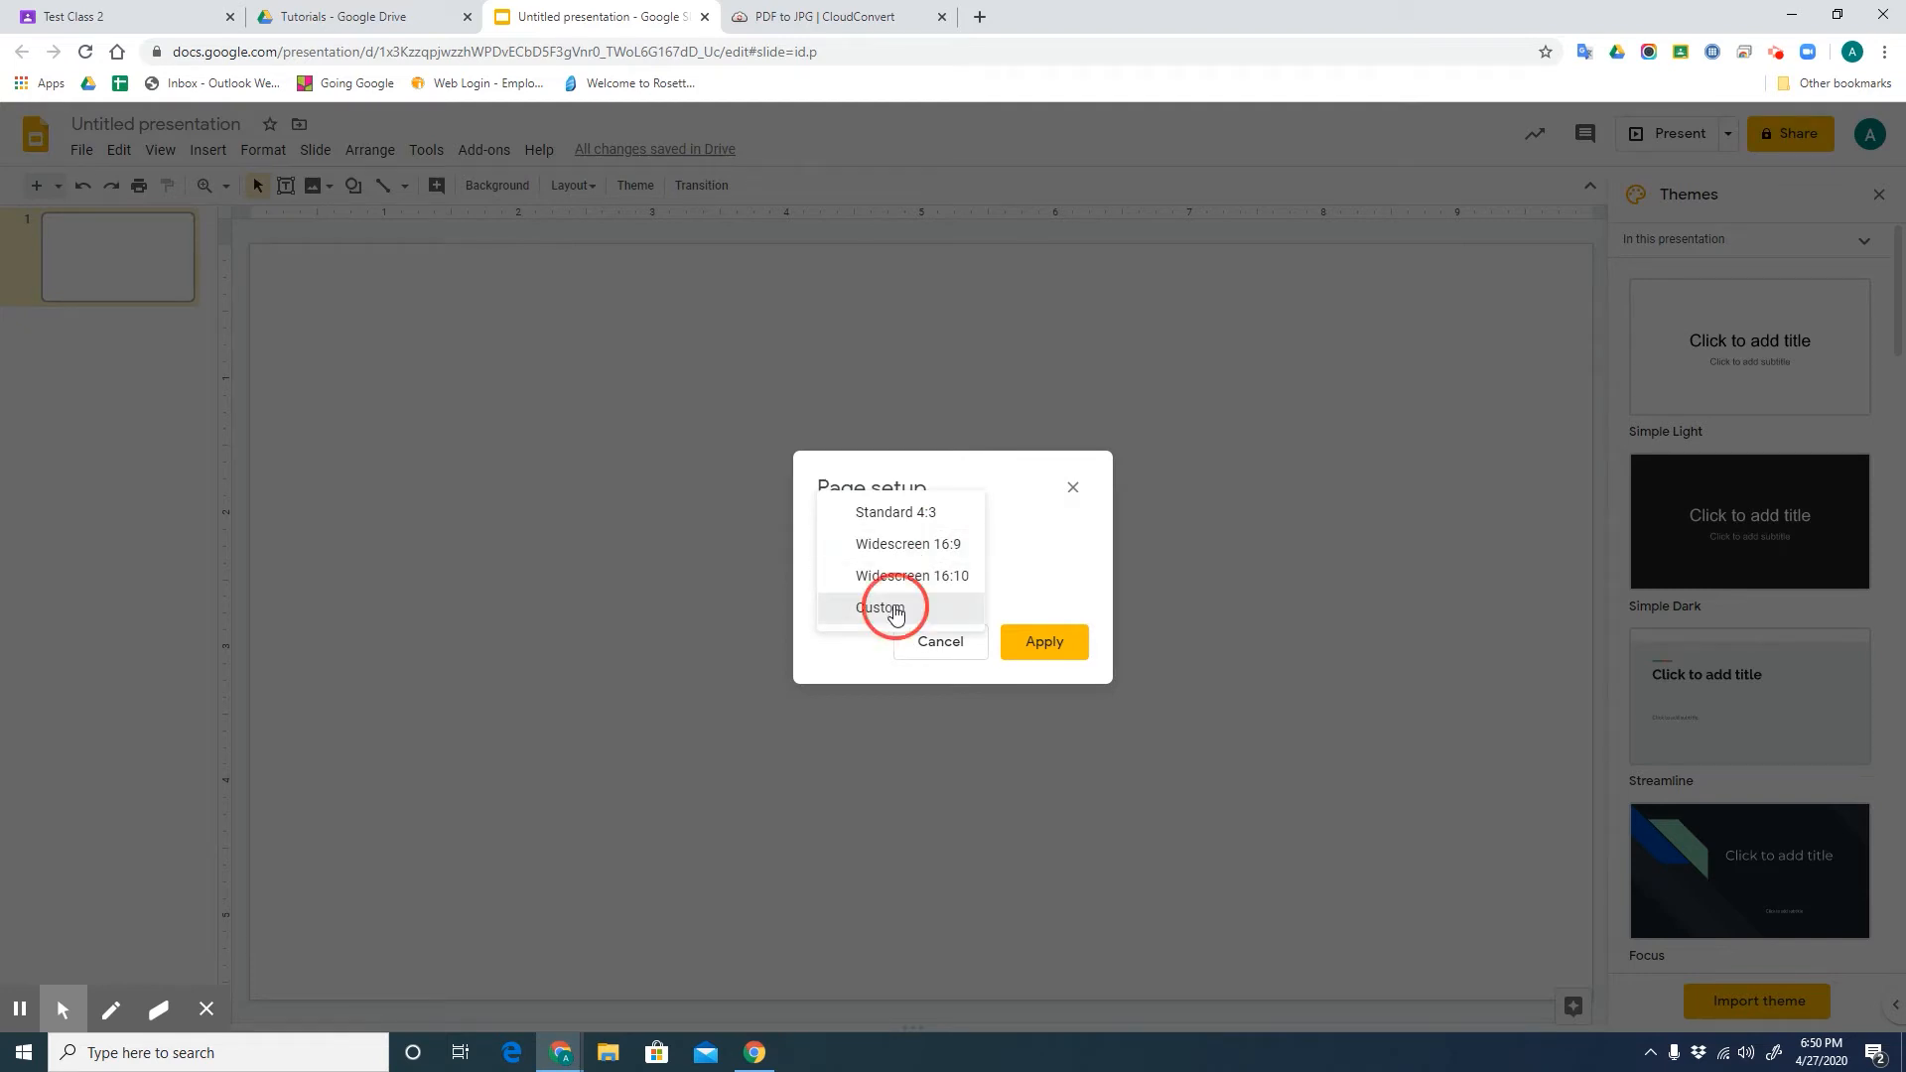
drag(849, 602, 788, 587)
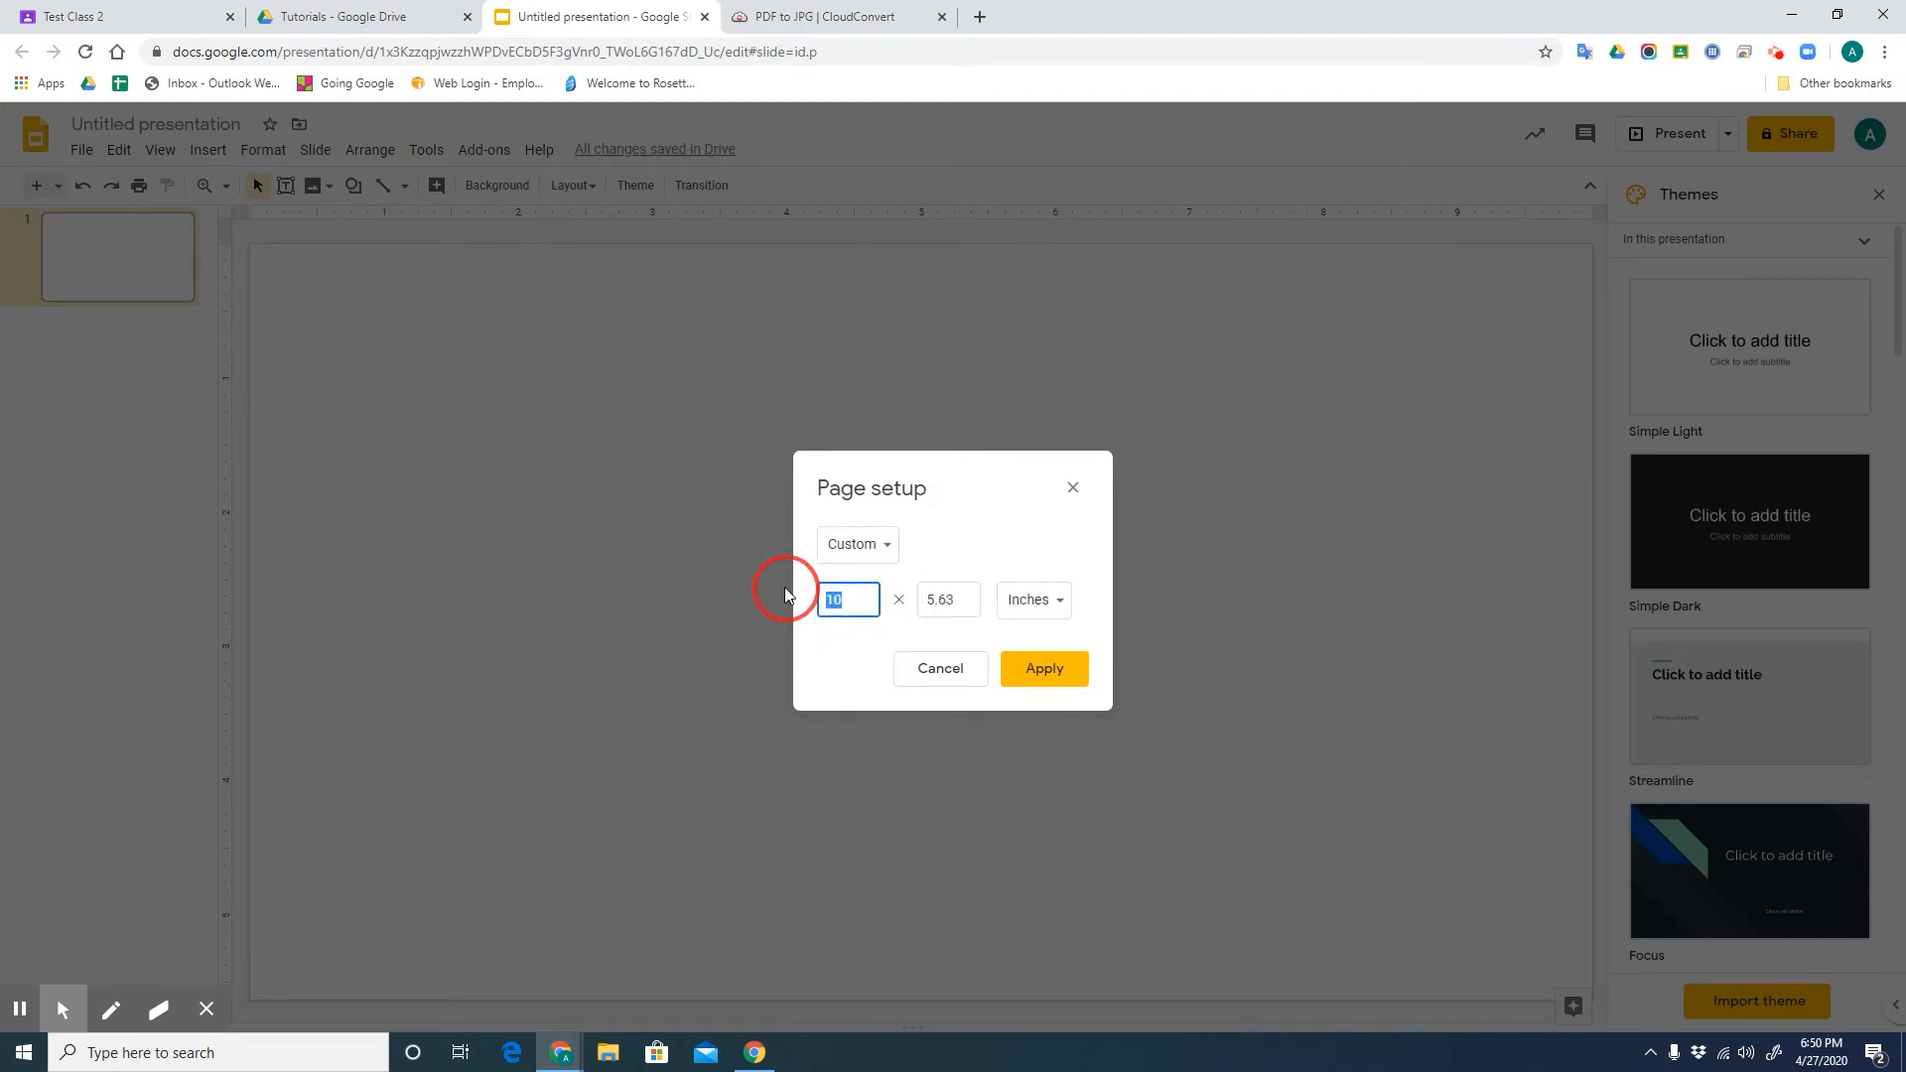
text(8.5)
drag(948, 601, 919, 602)
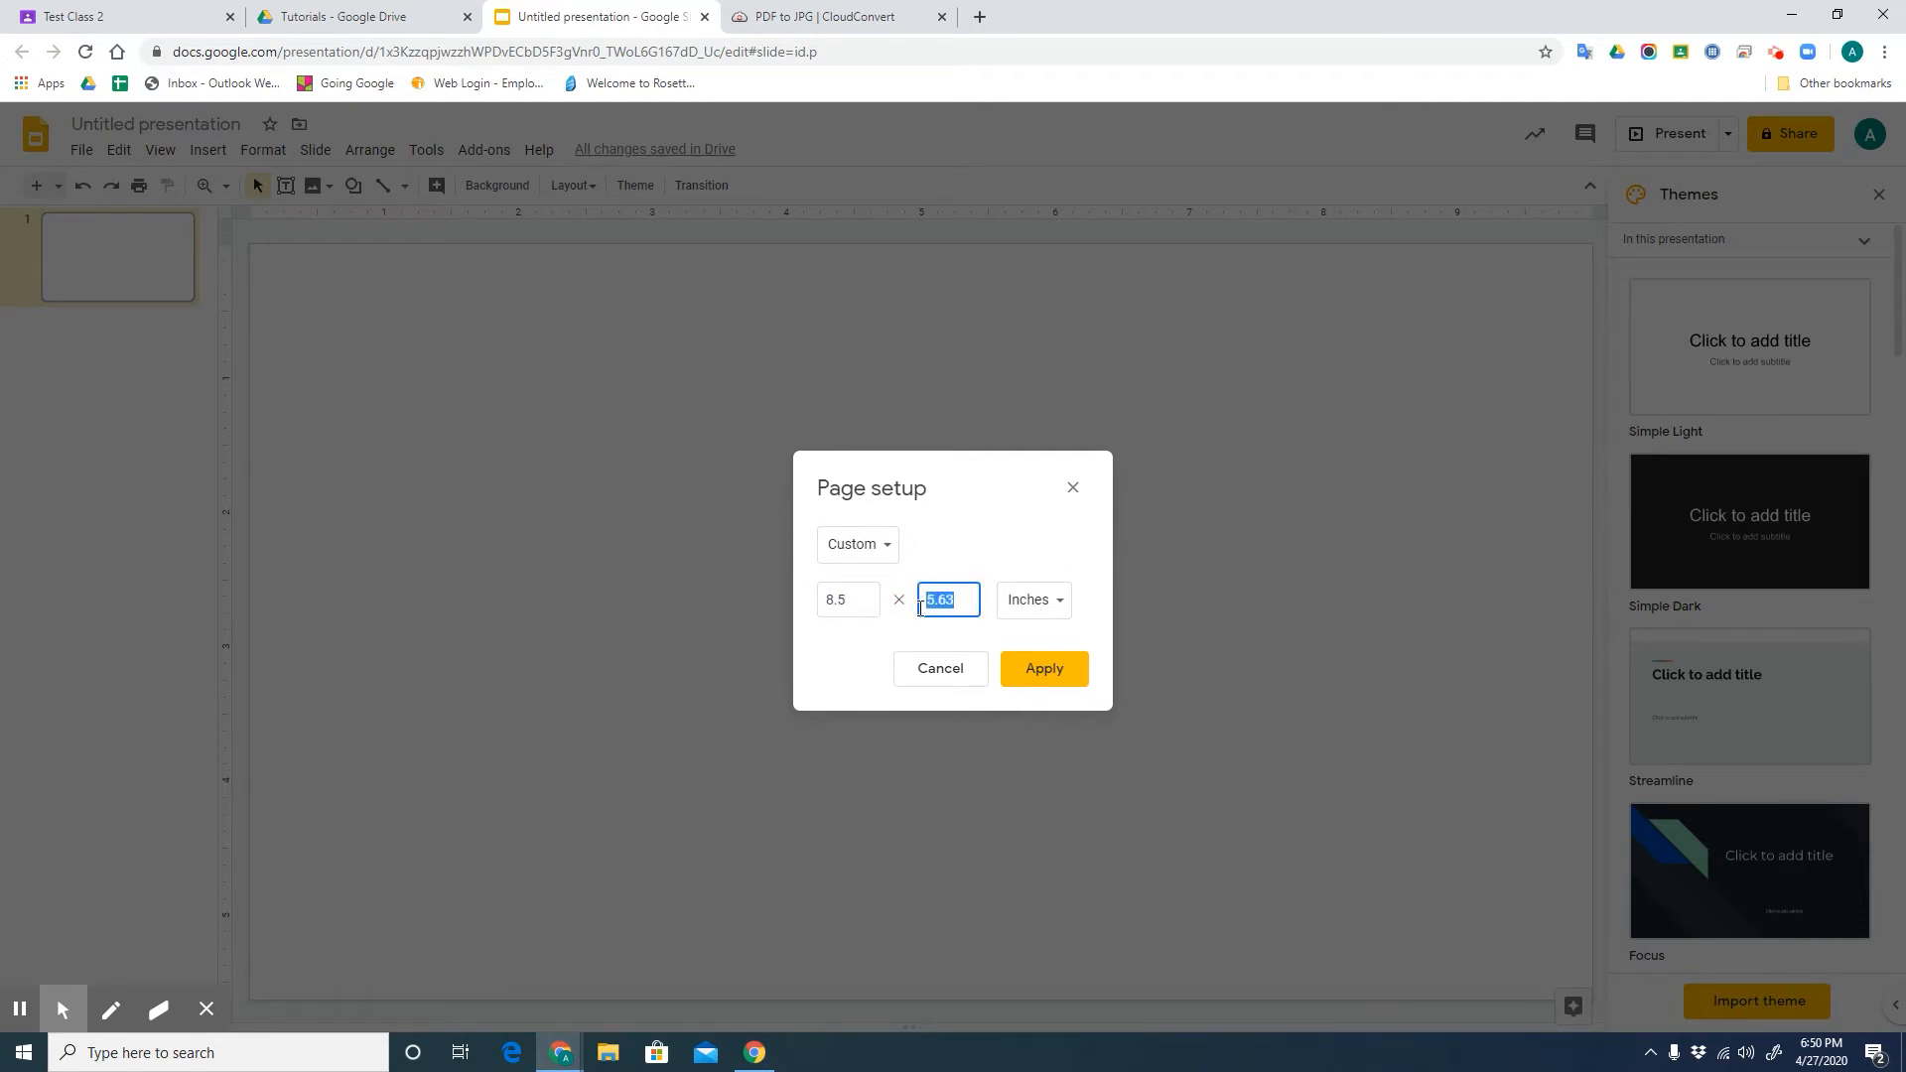
text(11)
click(1060, 672)
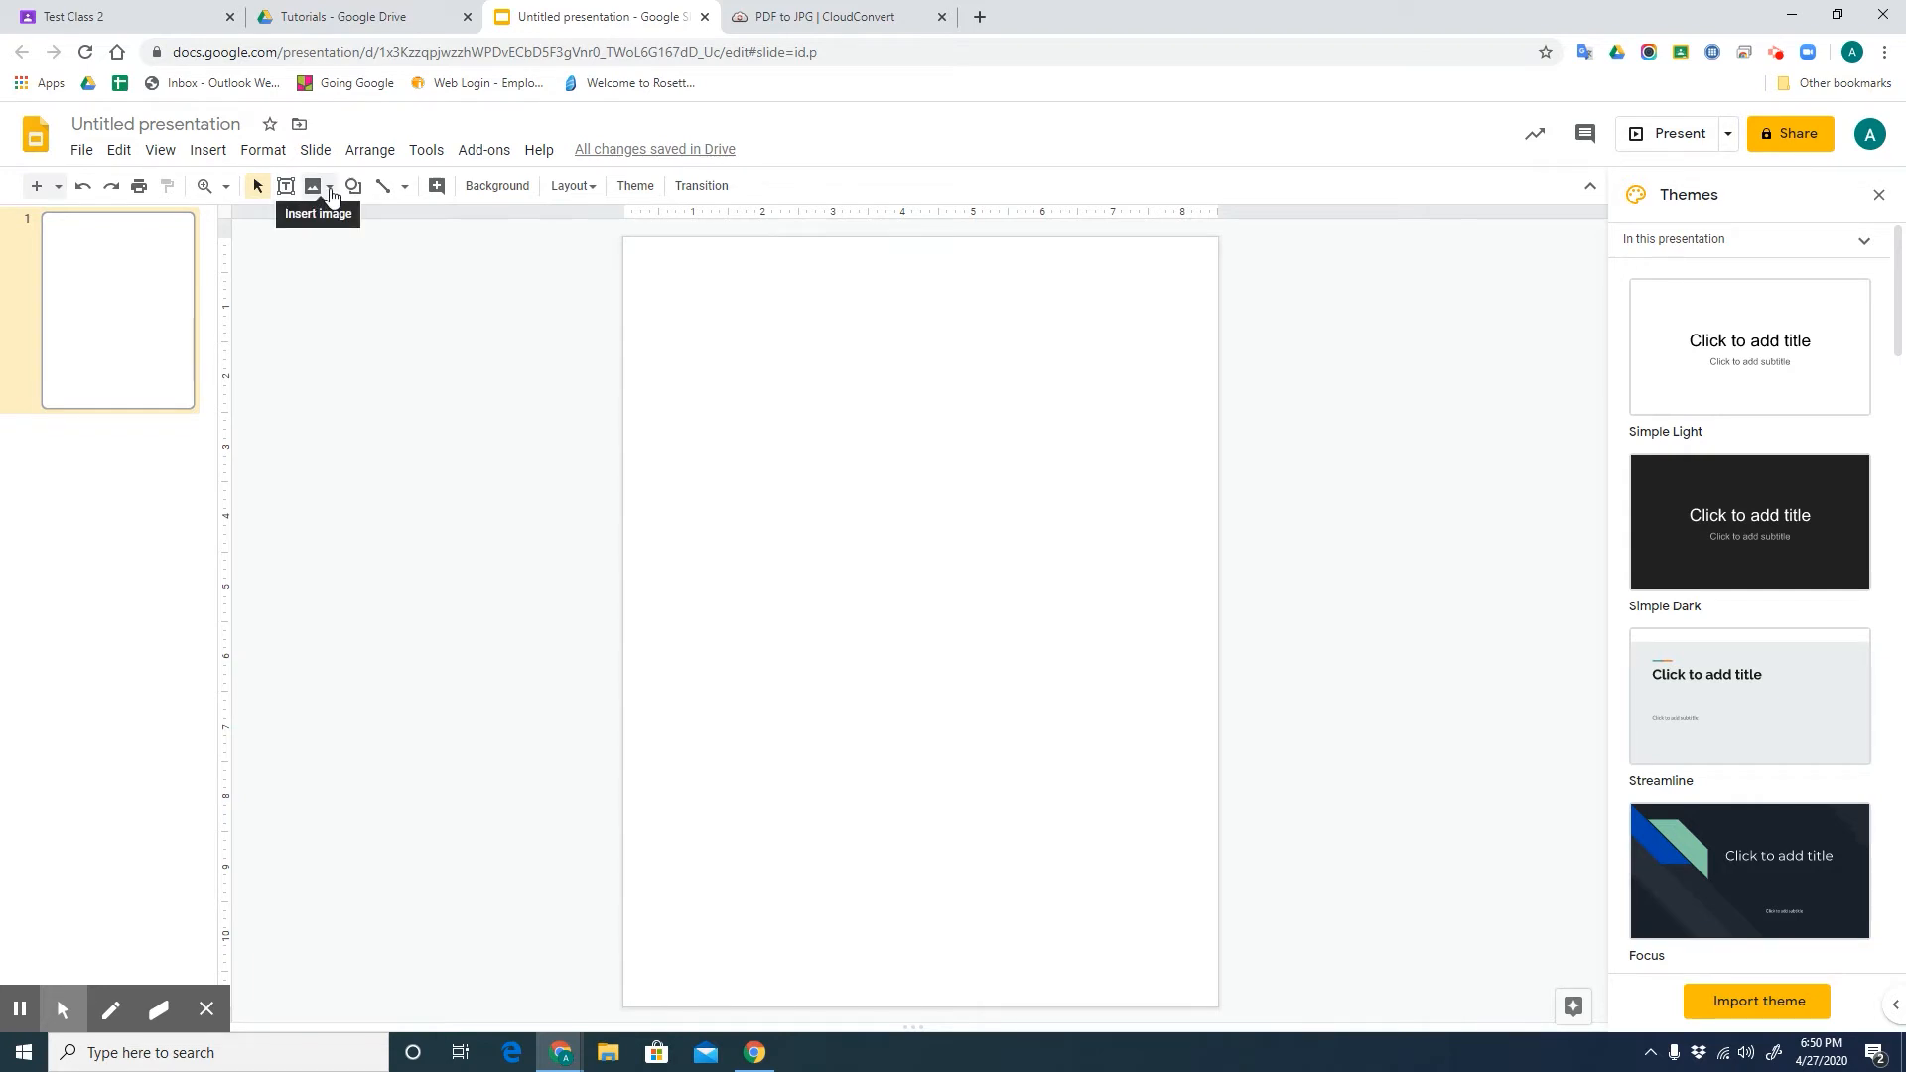
- Insert the JPG of the Anatomy Test's first page from Google Drive onto the slide
click(330, 188)
click(355, 300)
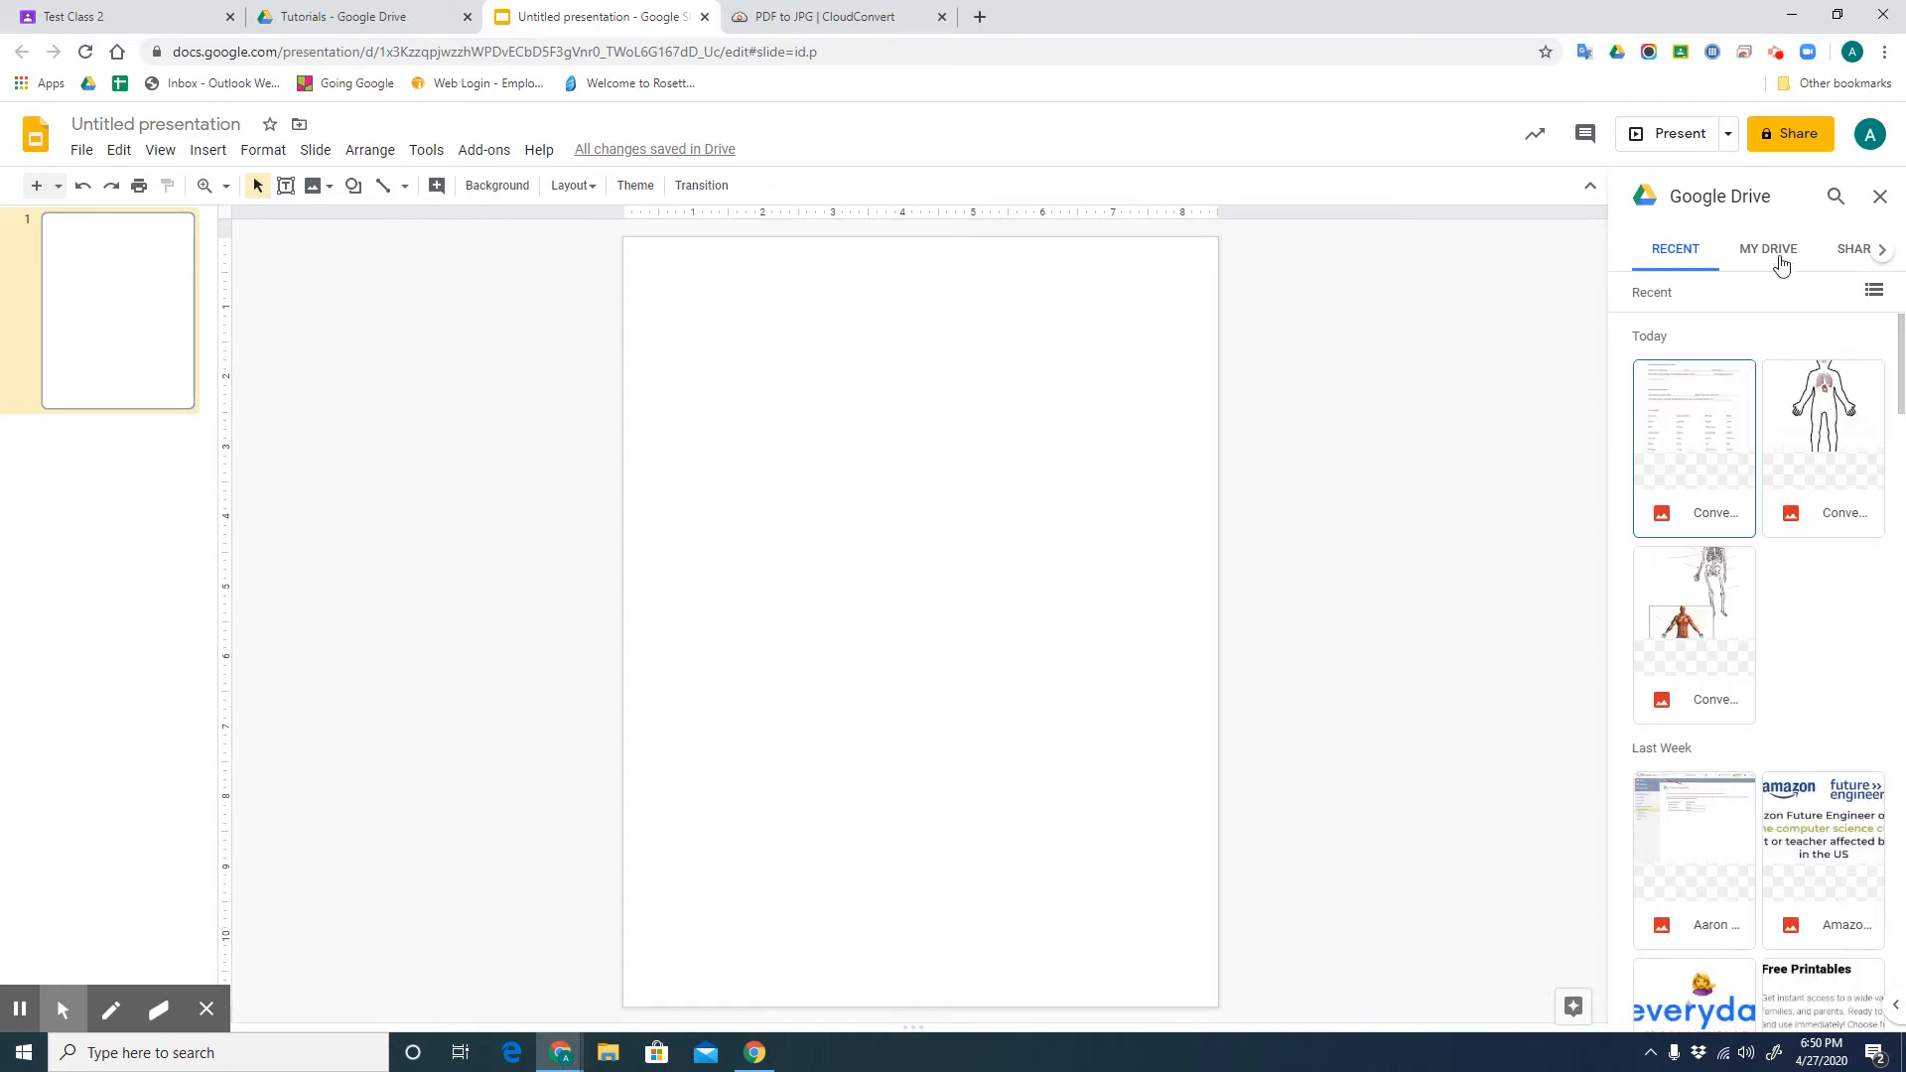
click(1698, 454)
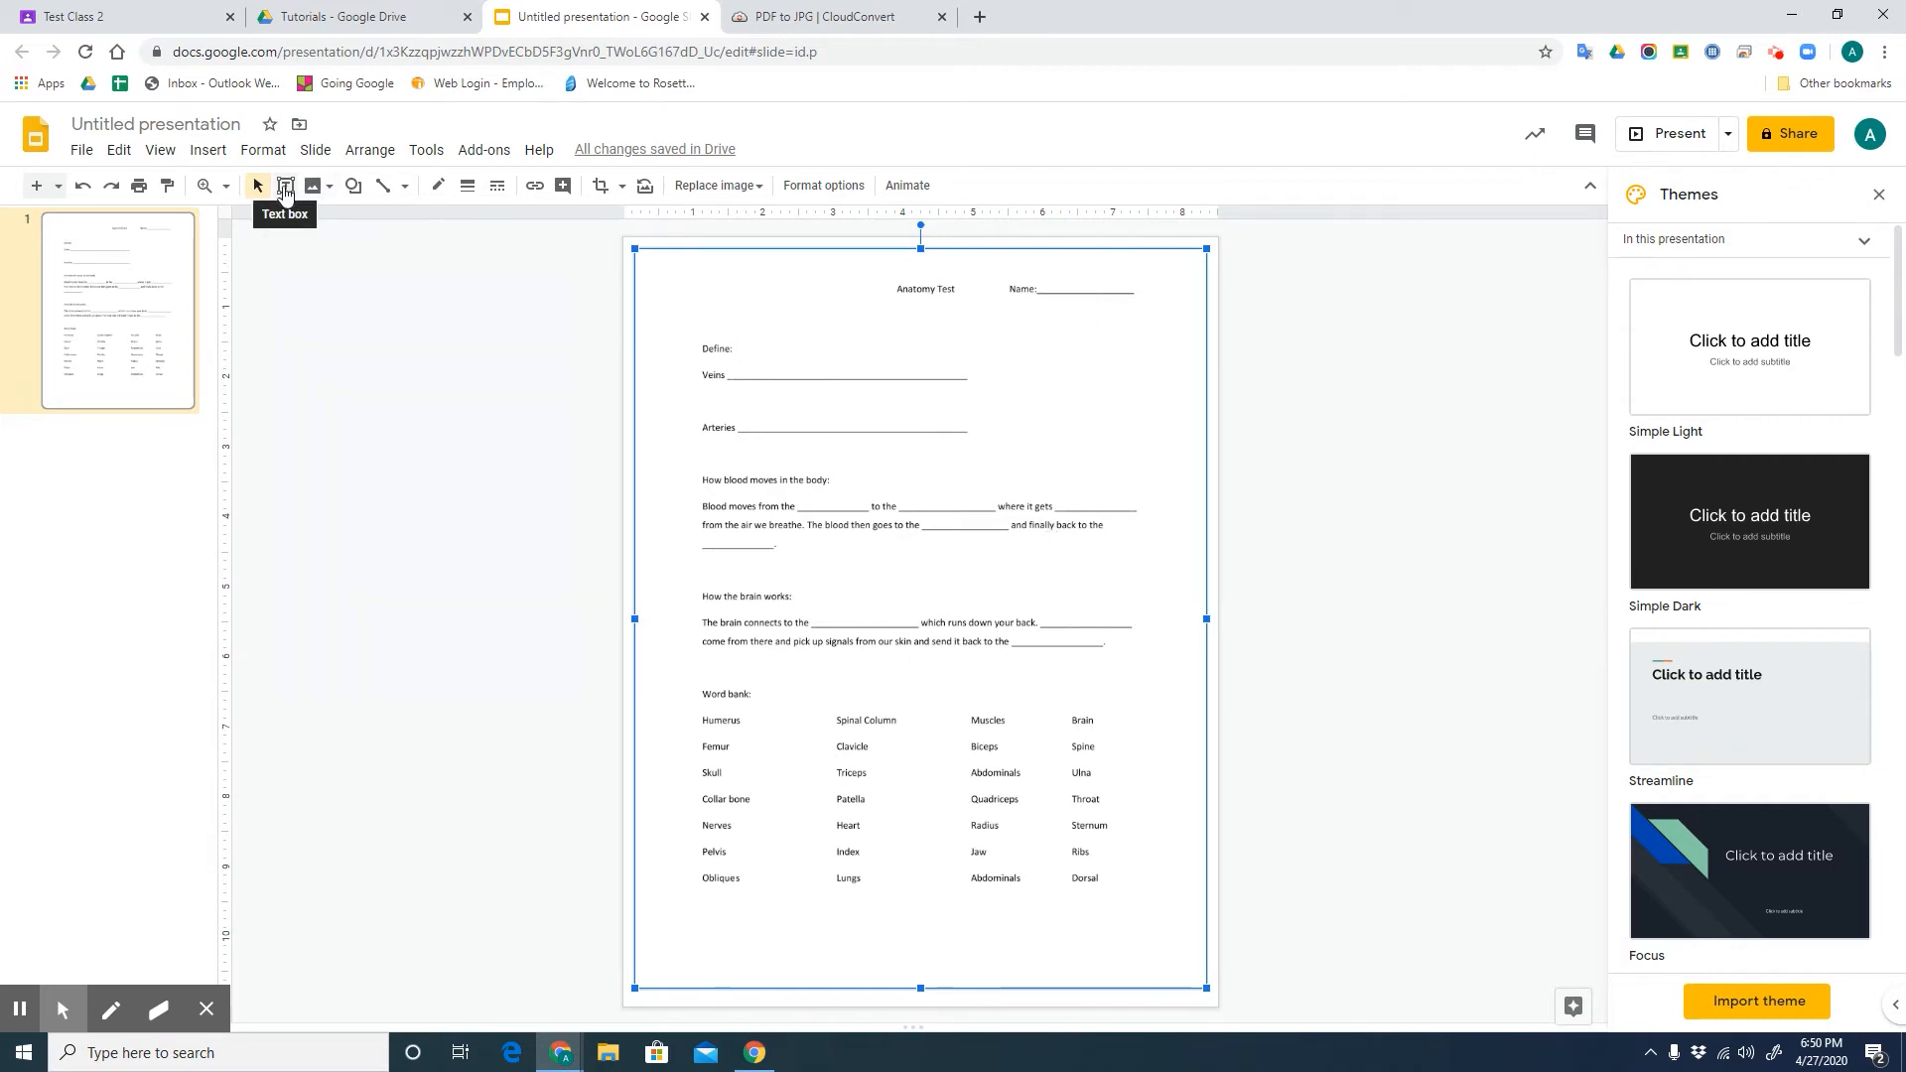
- Draw a text box over the Name blank and enlarge it to about 1.9 inches wide and 0.5 inches tall
click(286, 190)
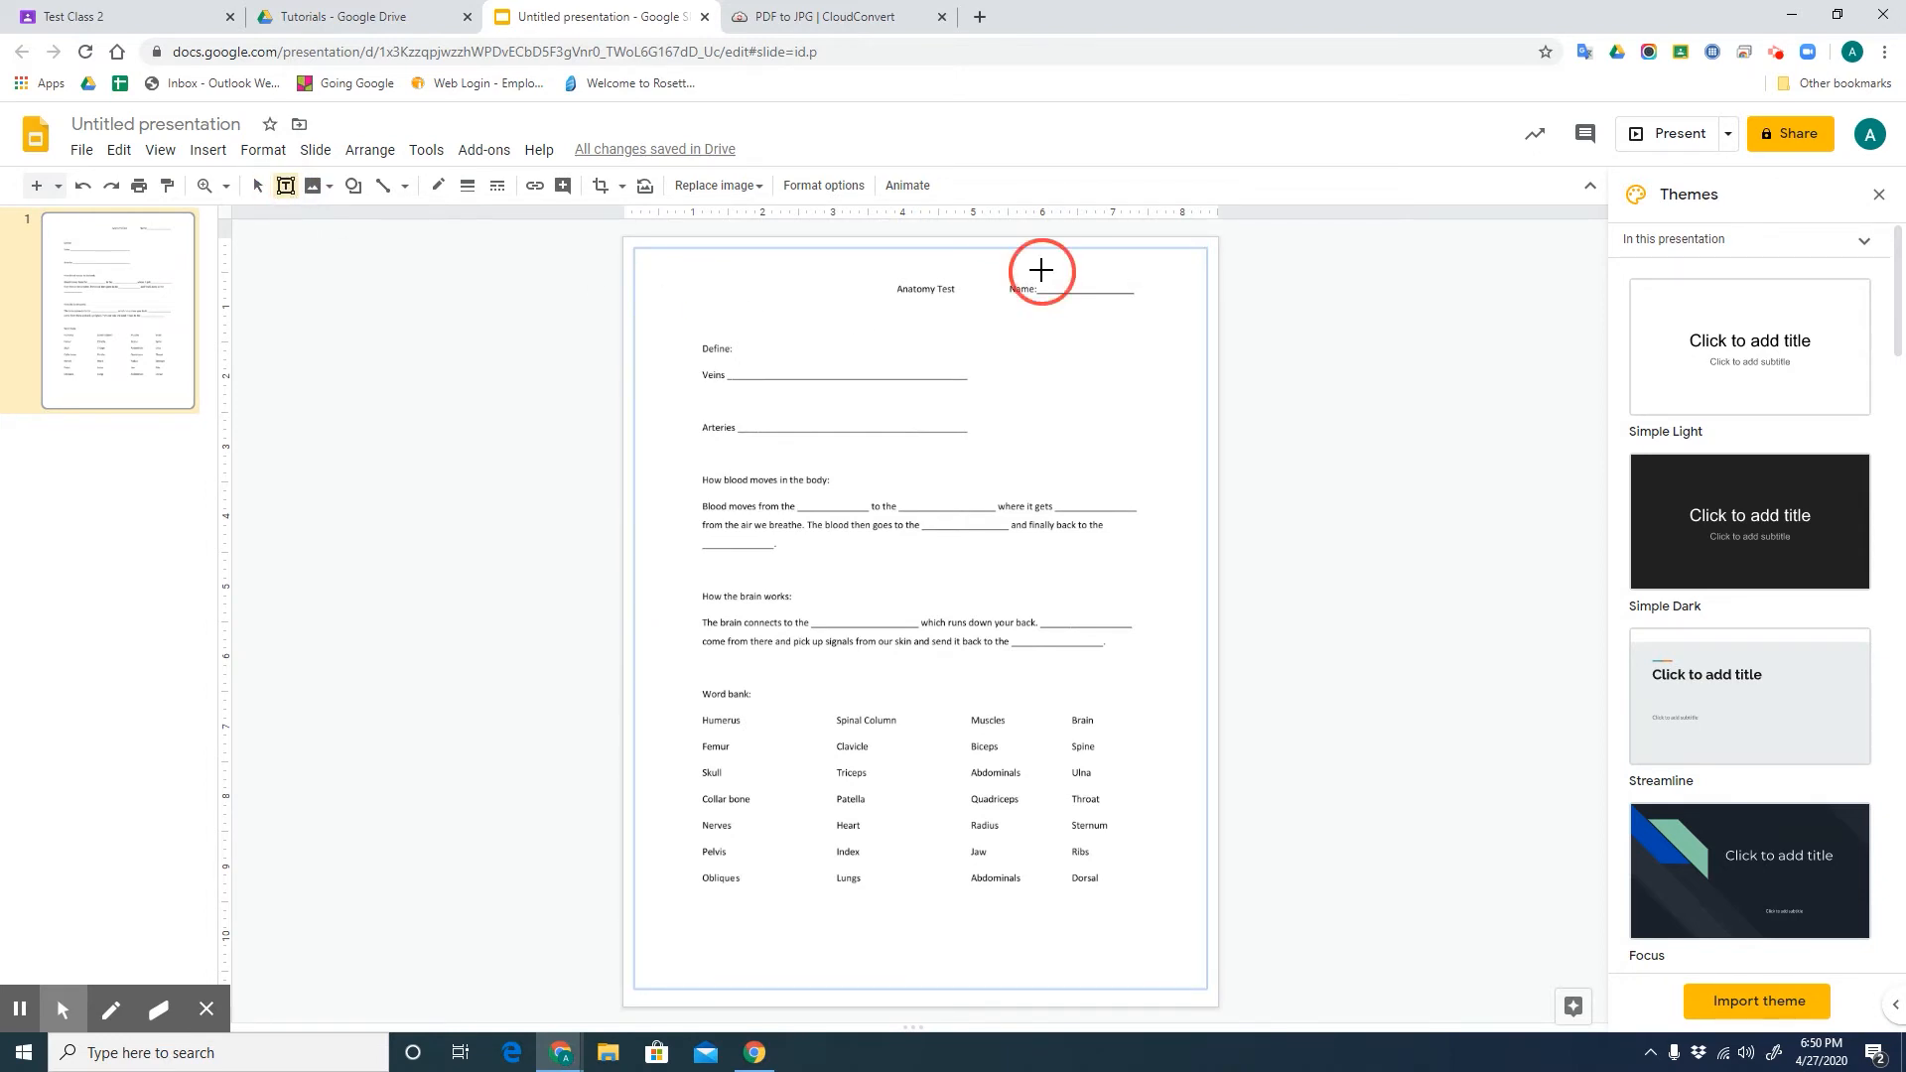
drag(1040, 269, 1159, 293)
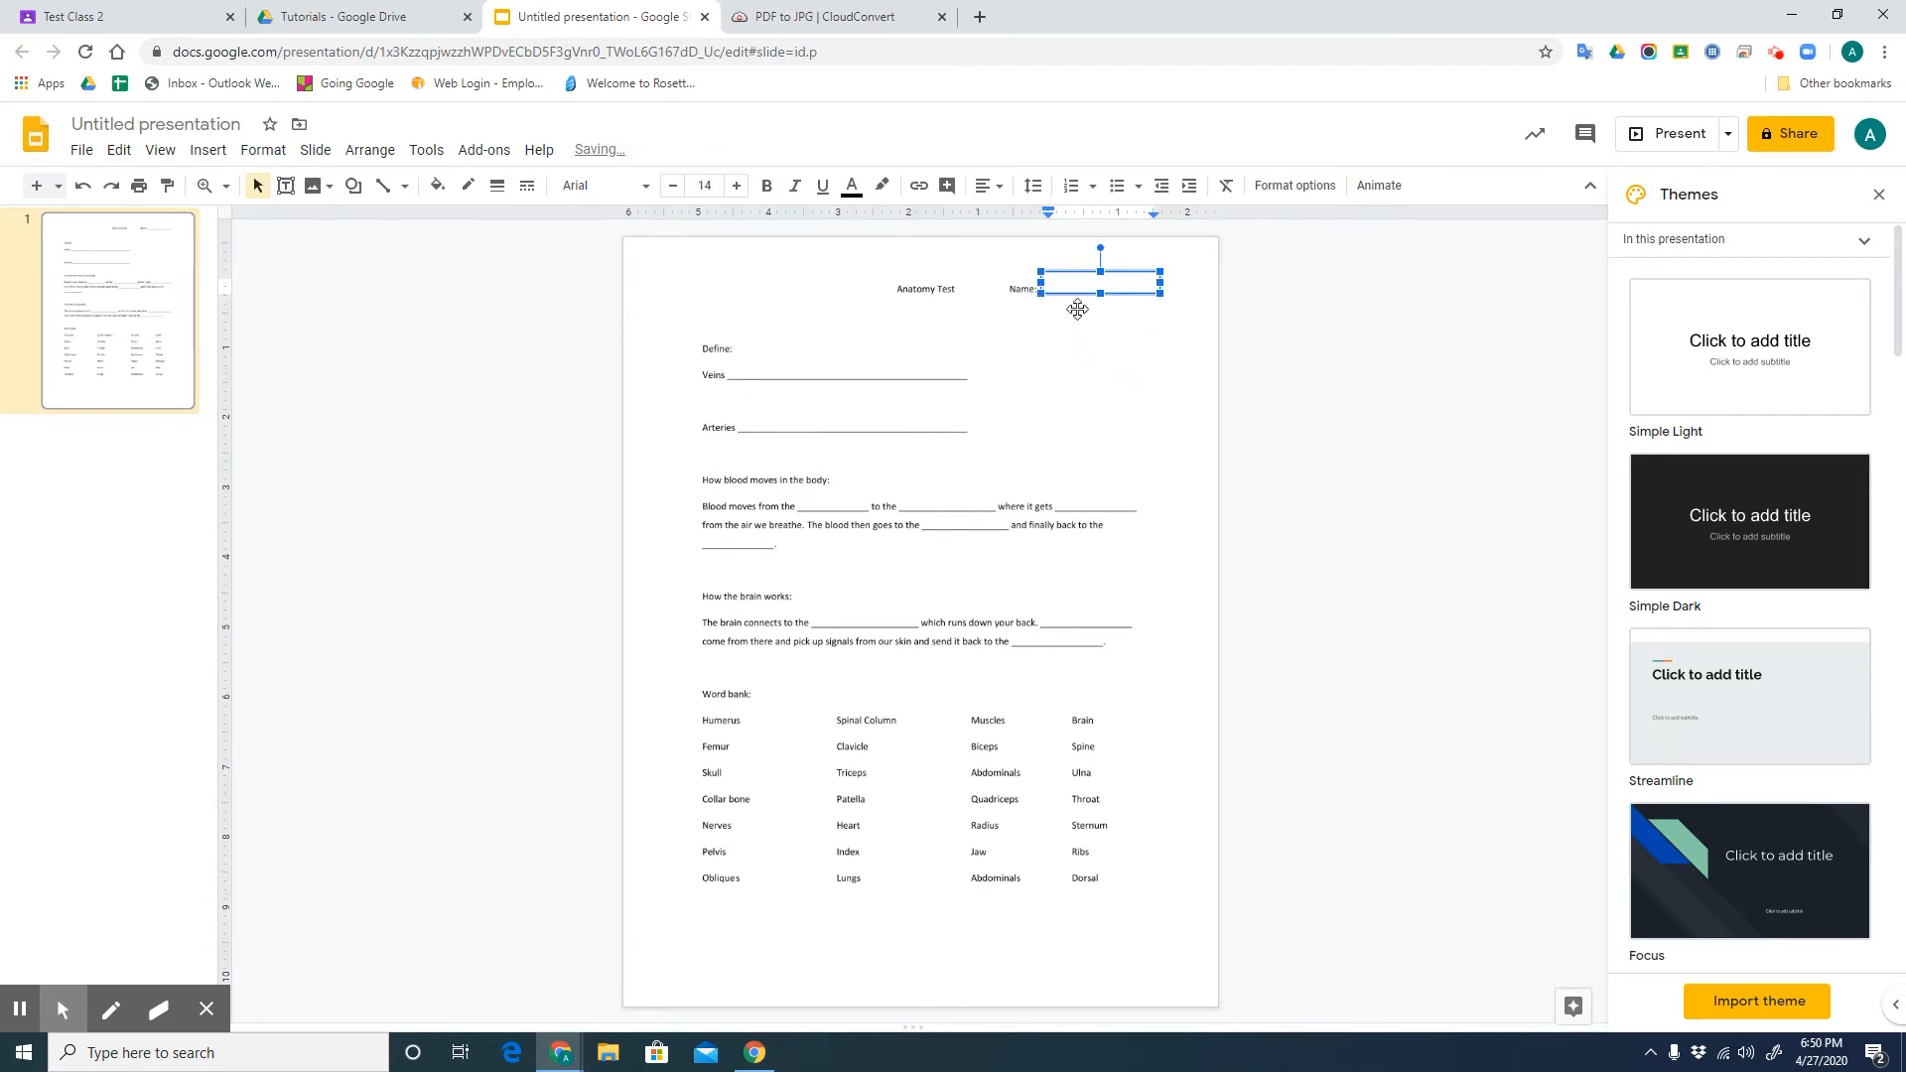
click(1101, 266)
drag(1101, 266, 1173, 276)
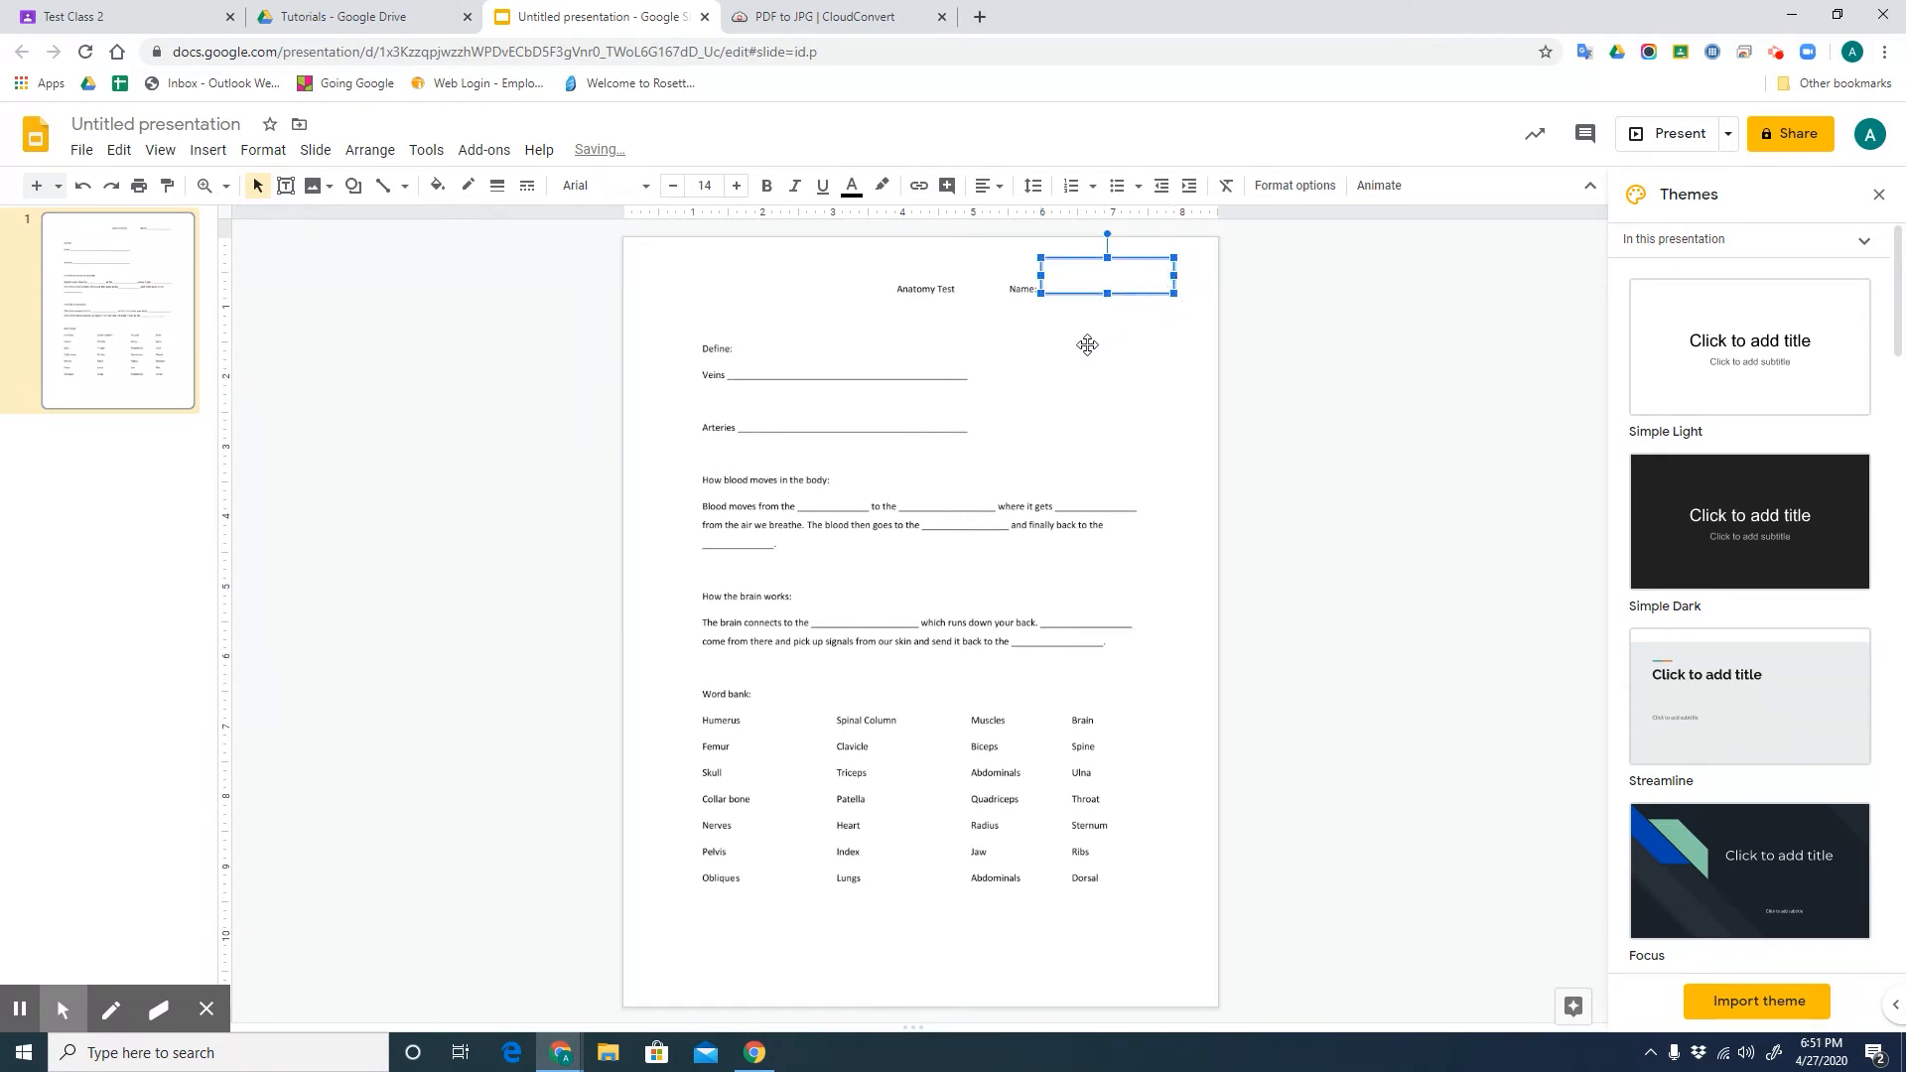
click(1086, 345)
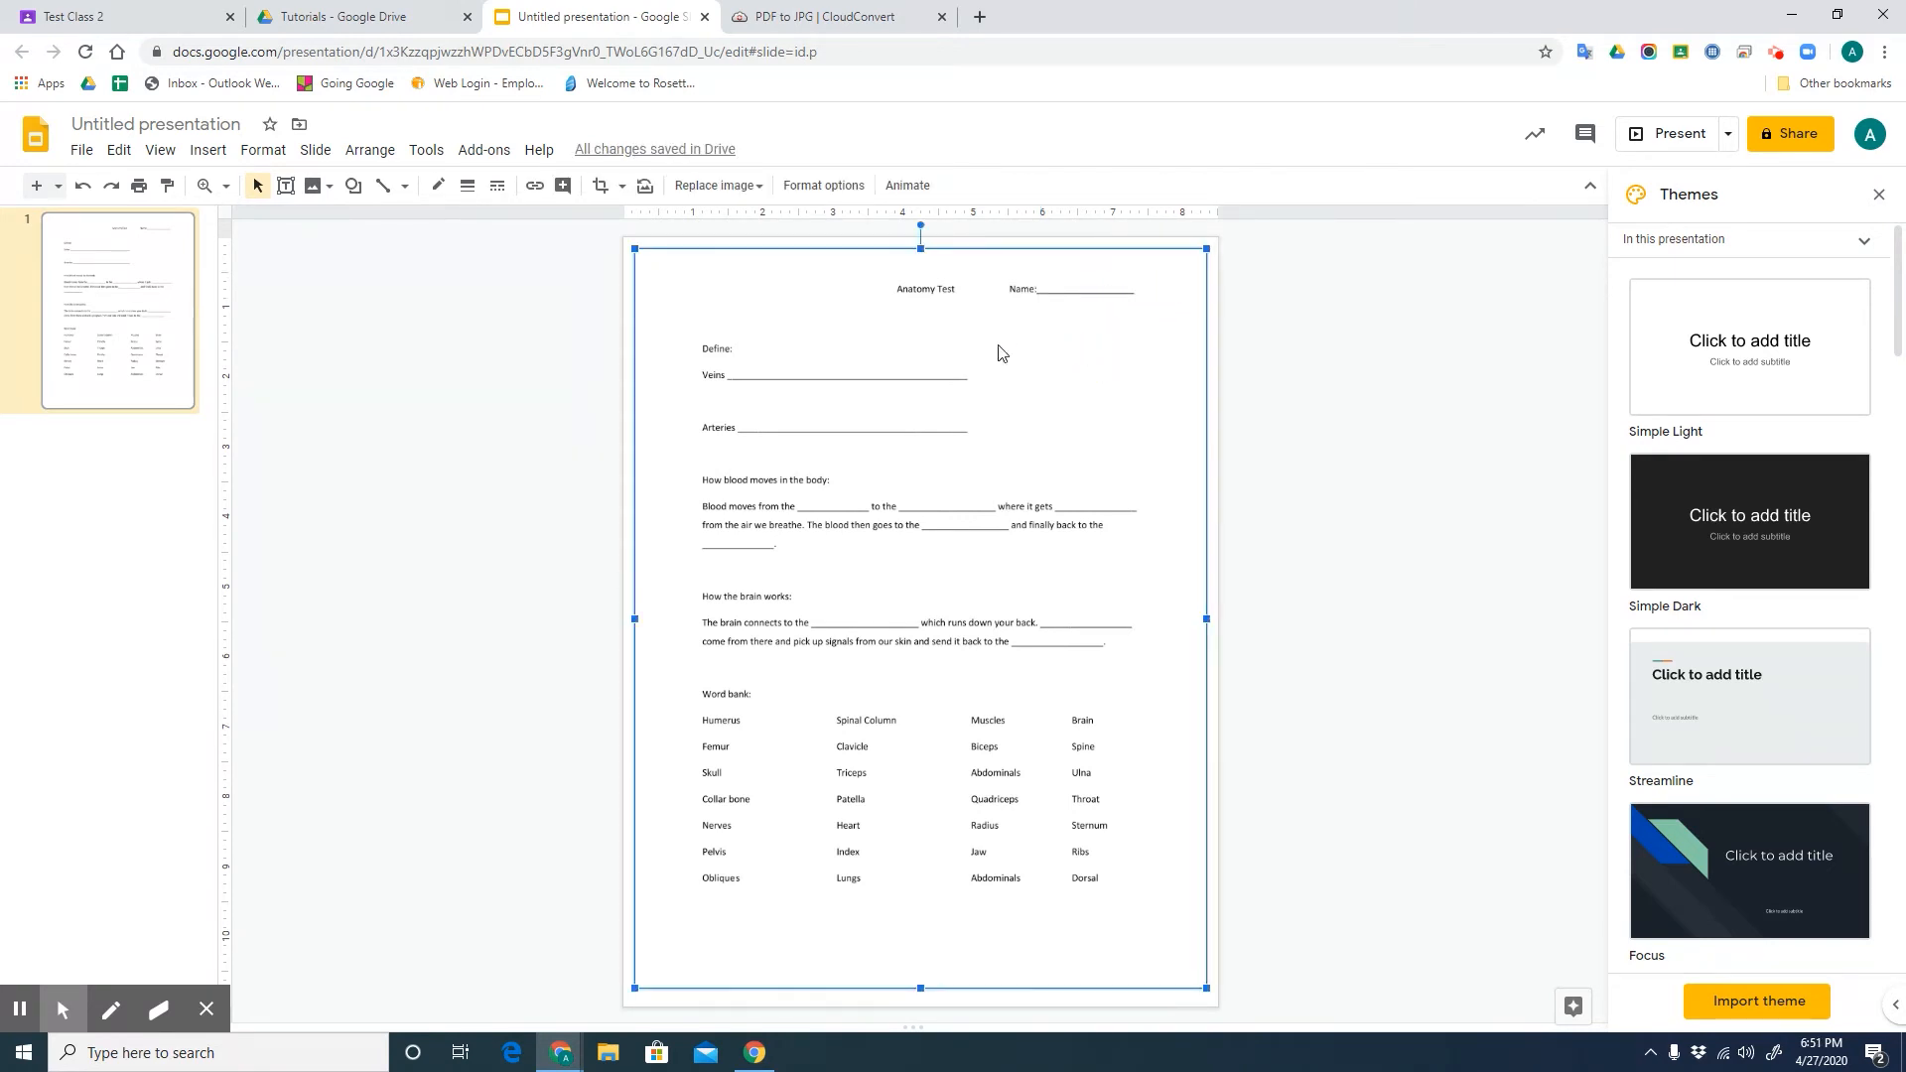
- Give the Name text box a 1px magenta border
click(1078, 277)
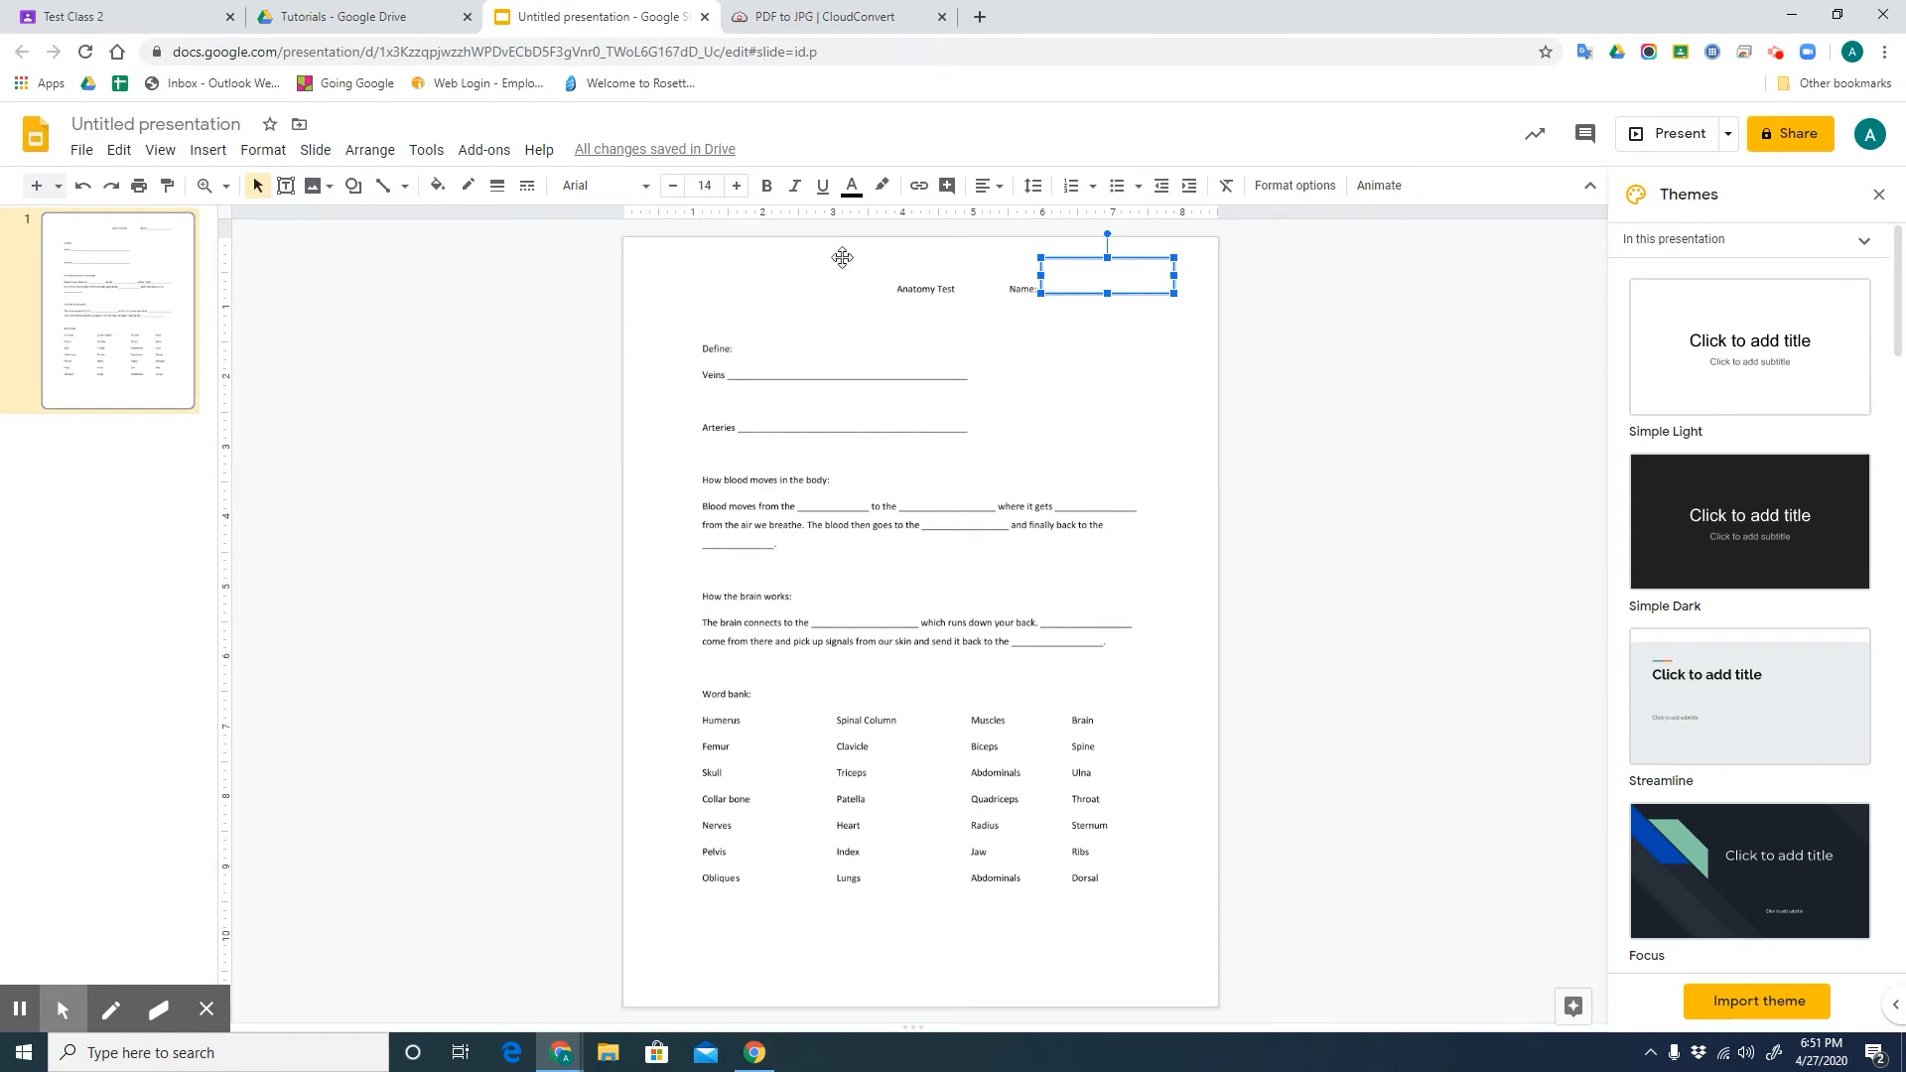
click(495, 188)
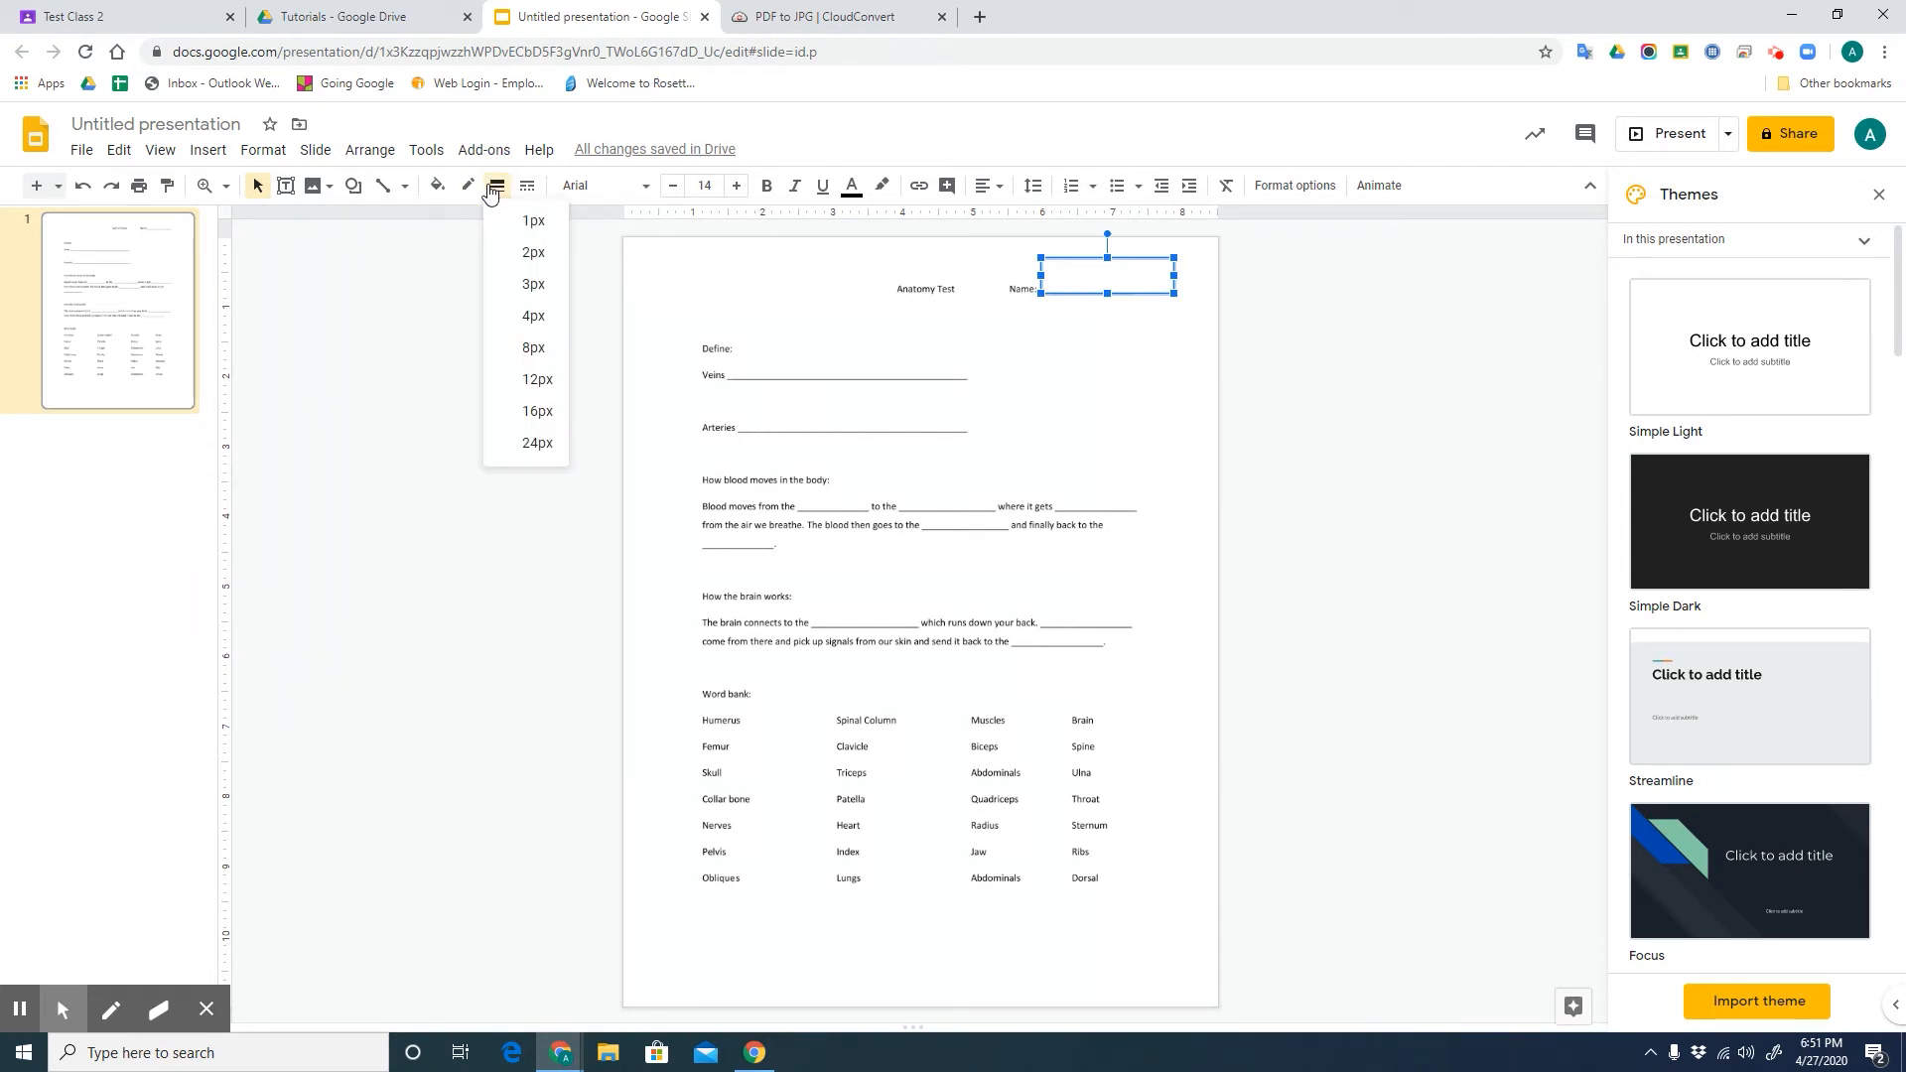
click(528, 221)
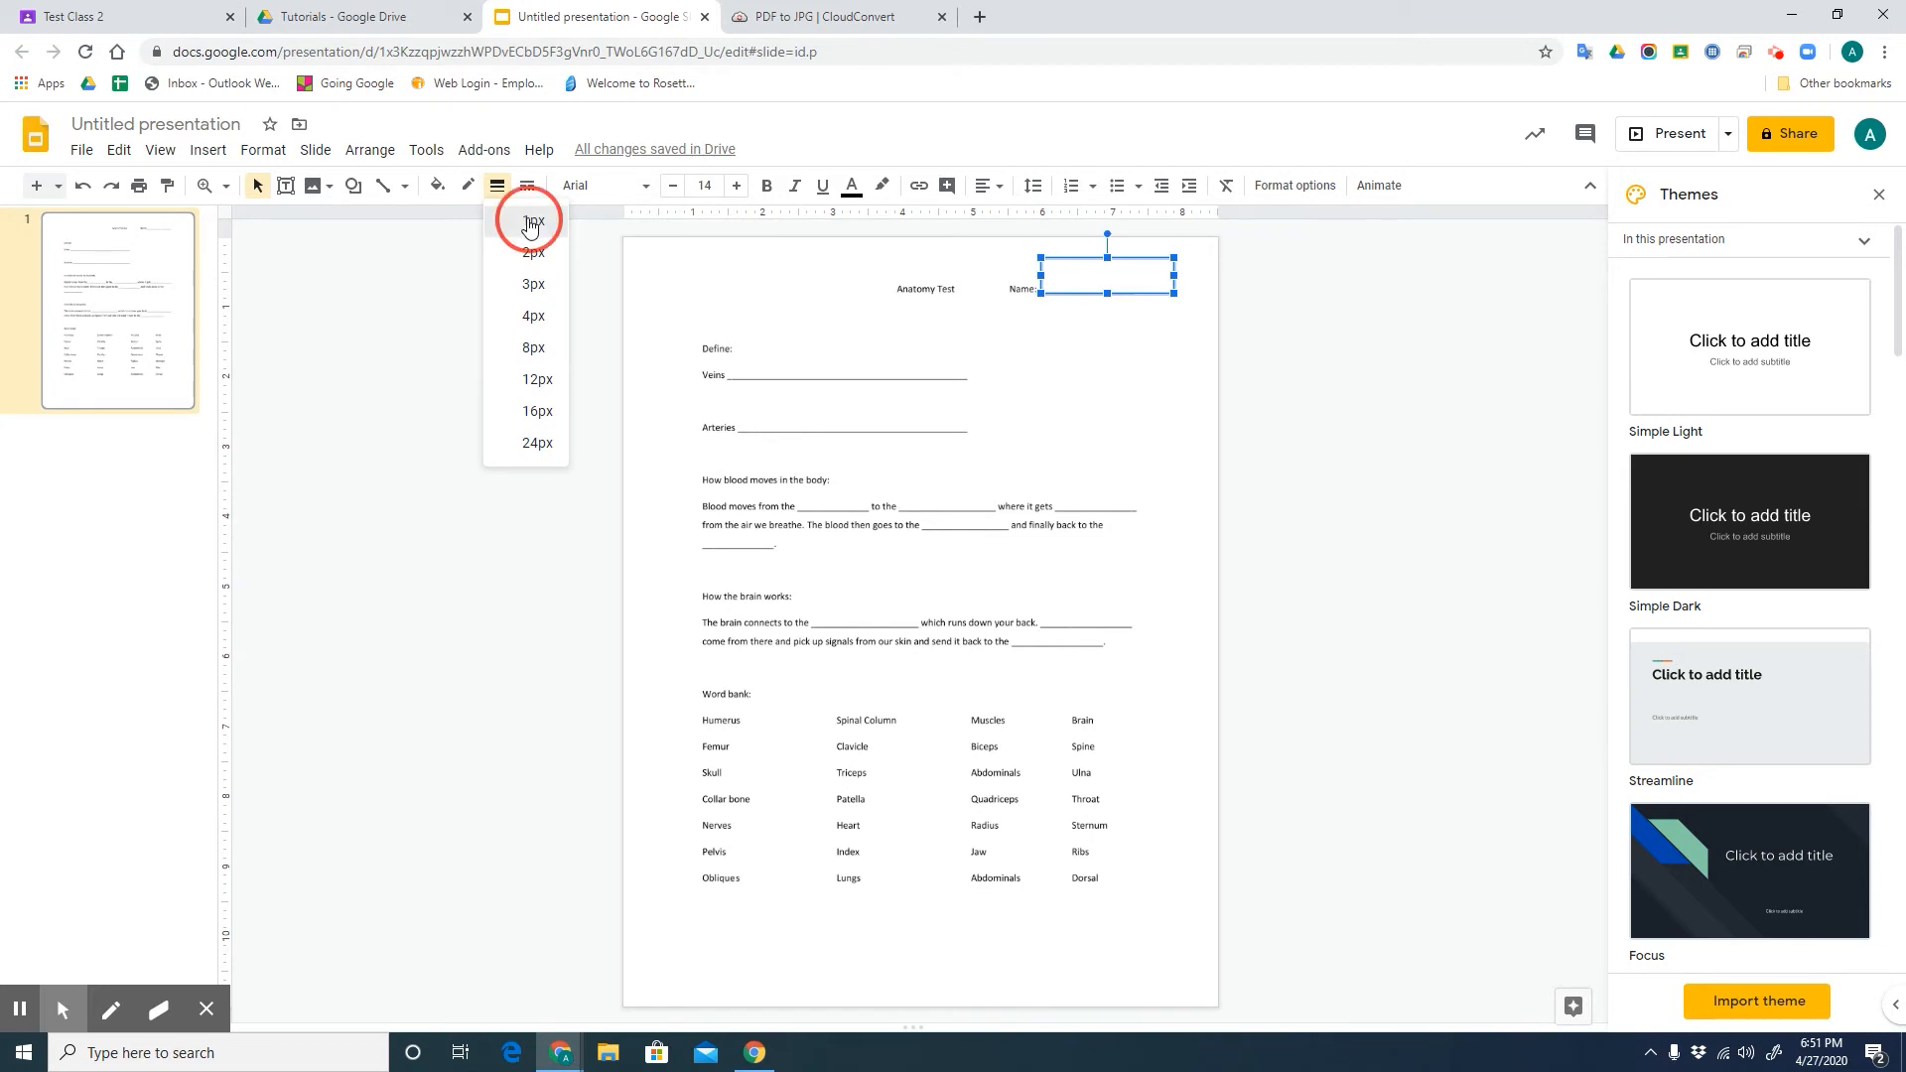
click(467, 187)
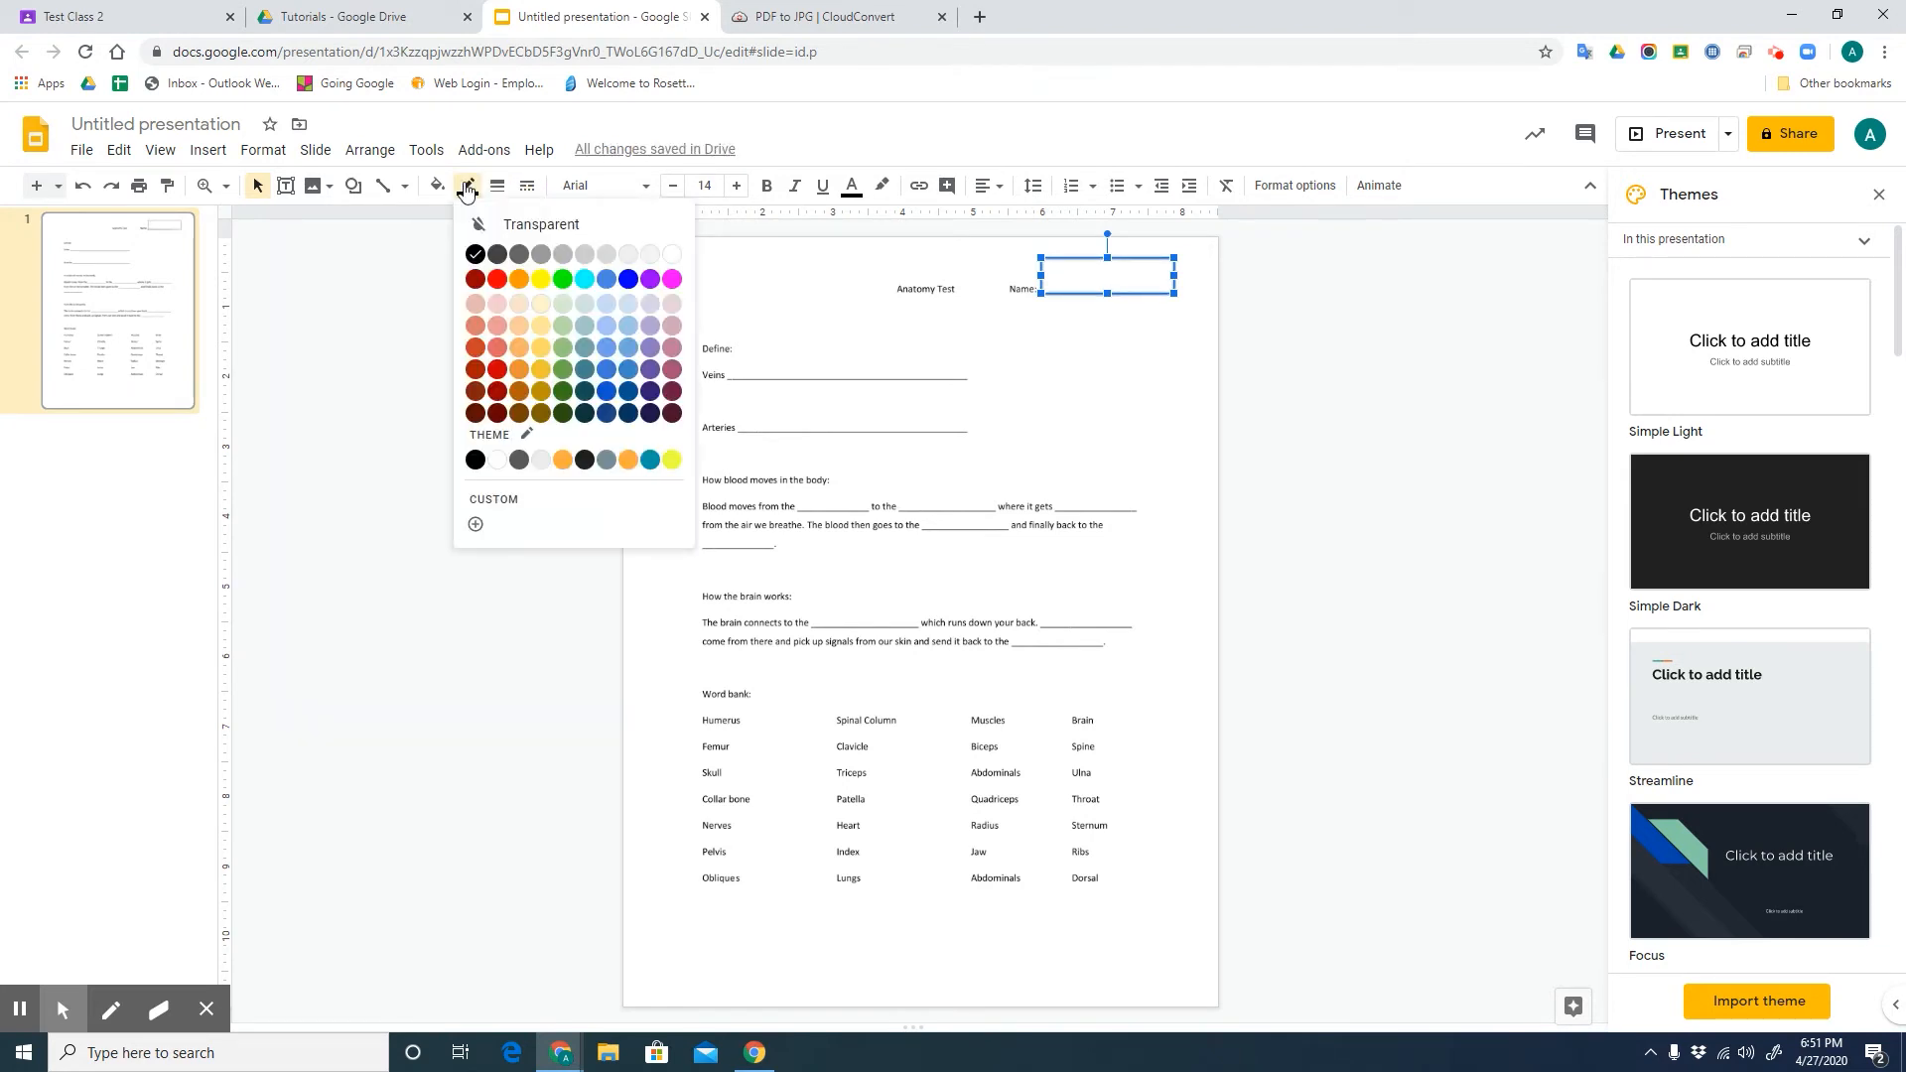
click(675, 280)
click(1068, 325)
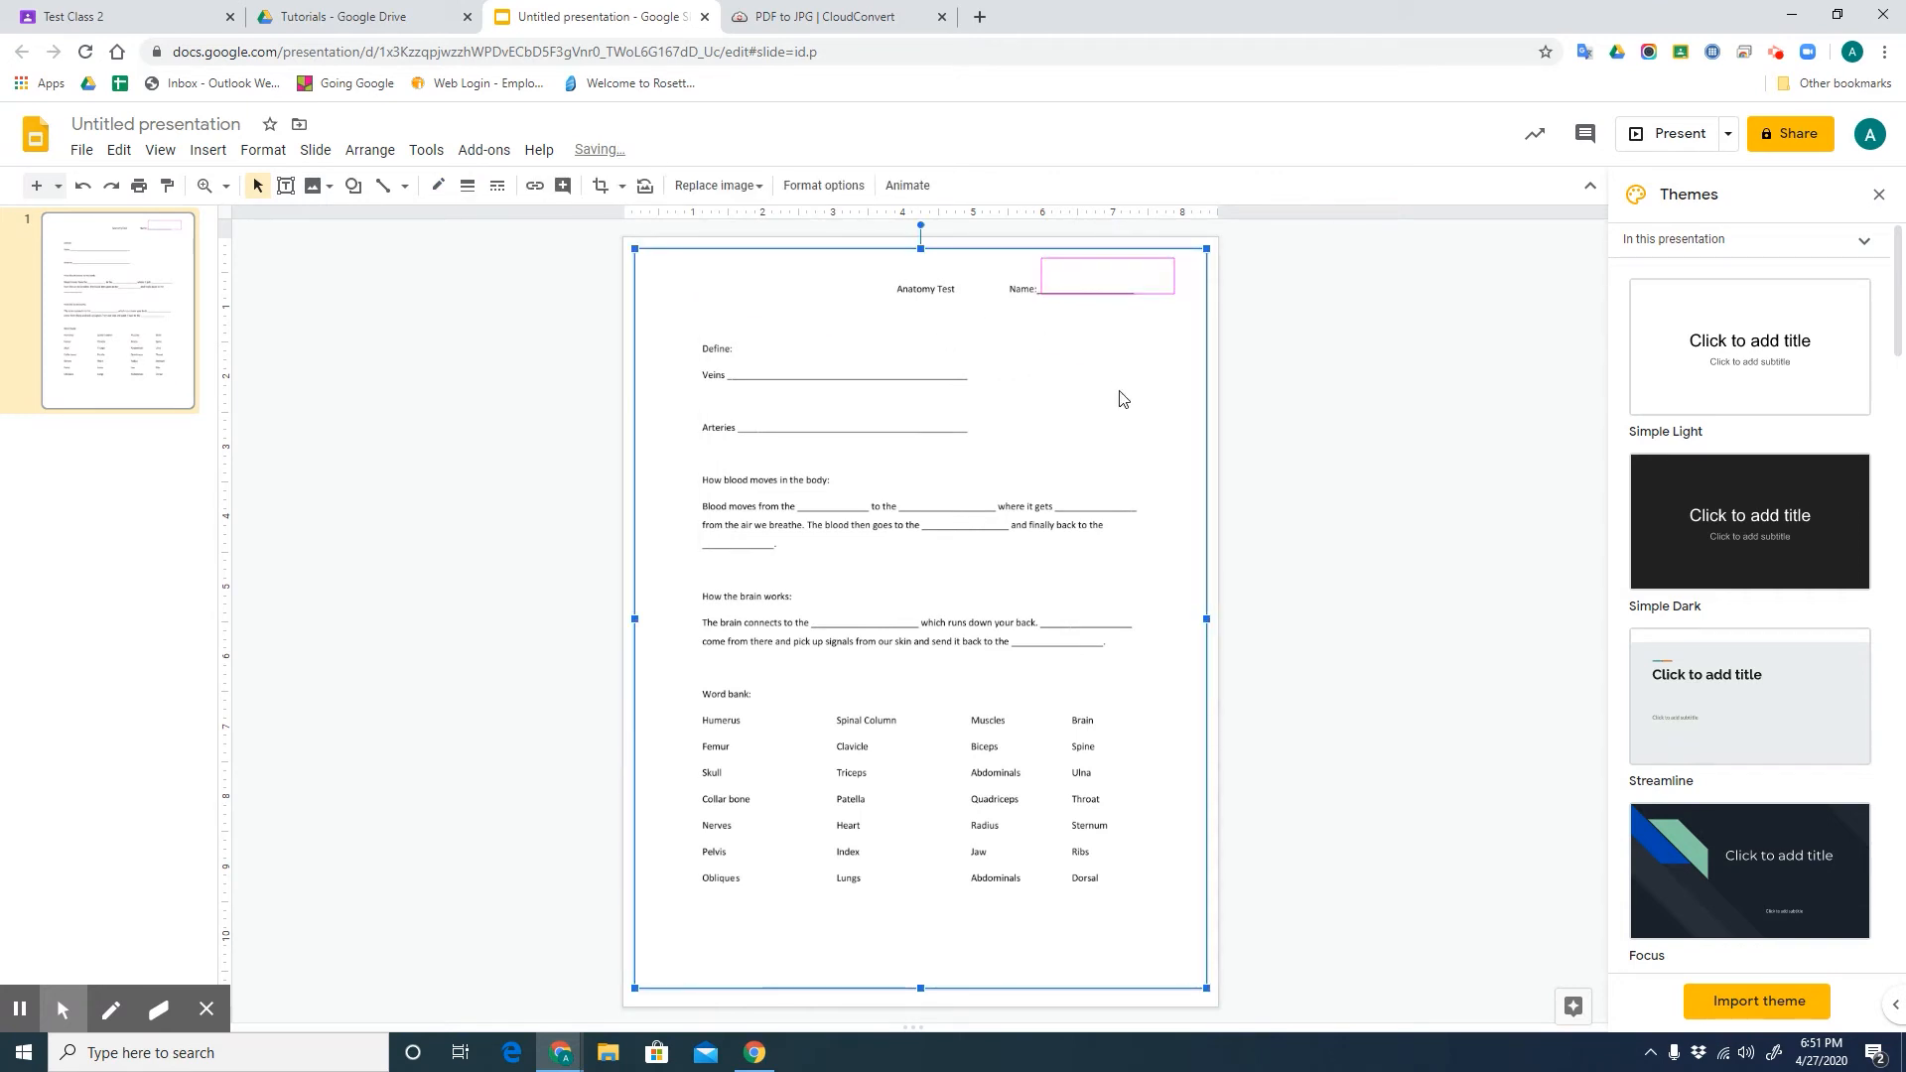
- Copy the magenta-bordered text box and paste multiple copies of it onto the slide for the other blanks
click(1140, 275)
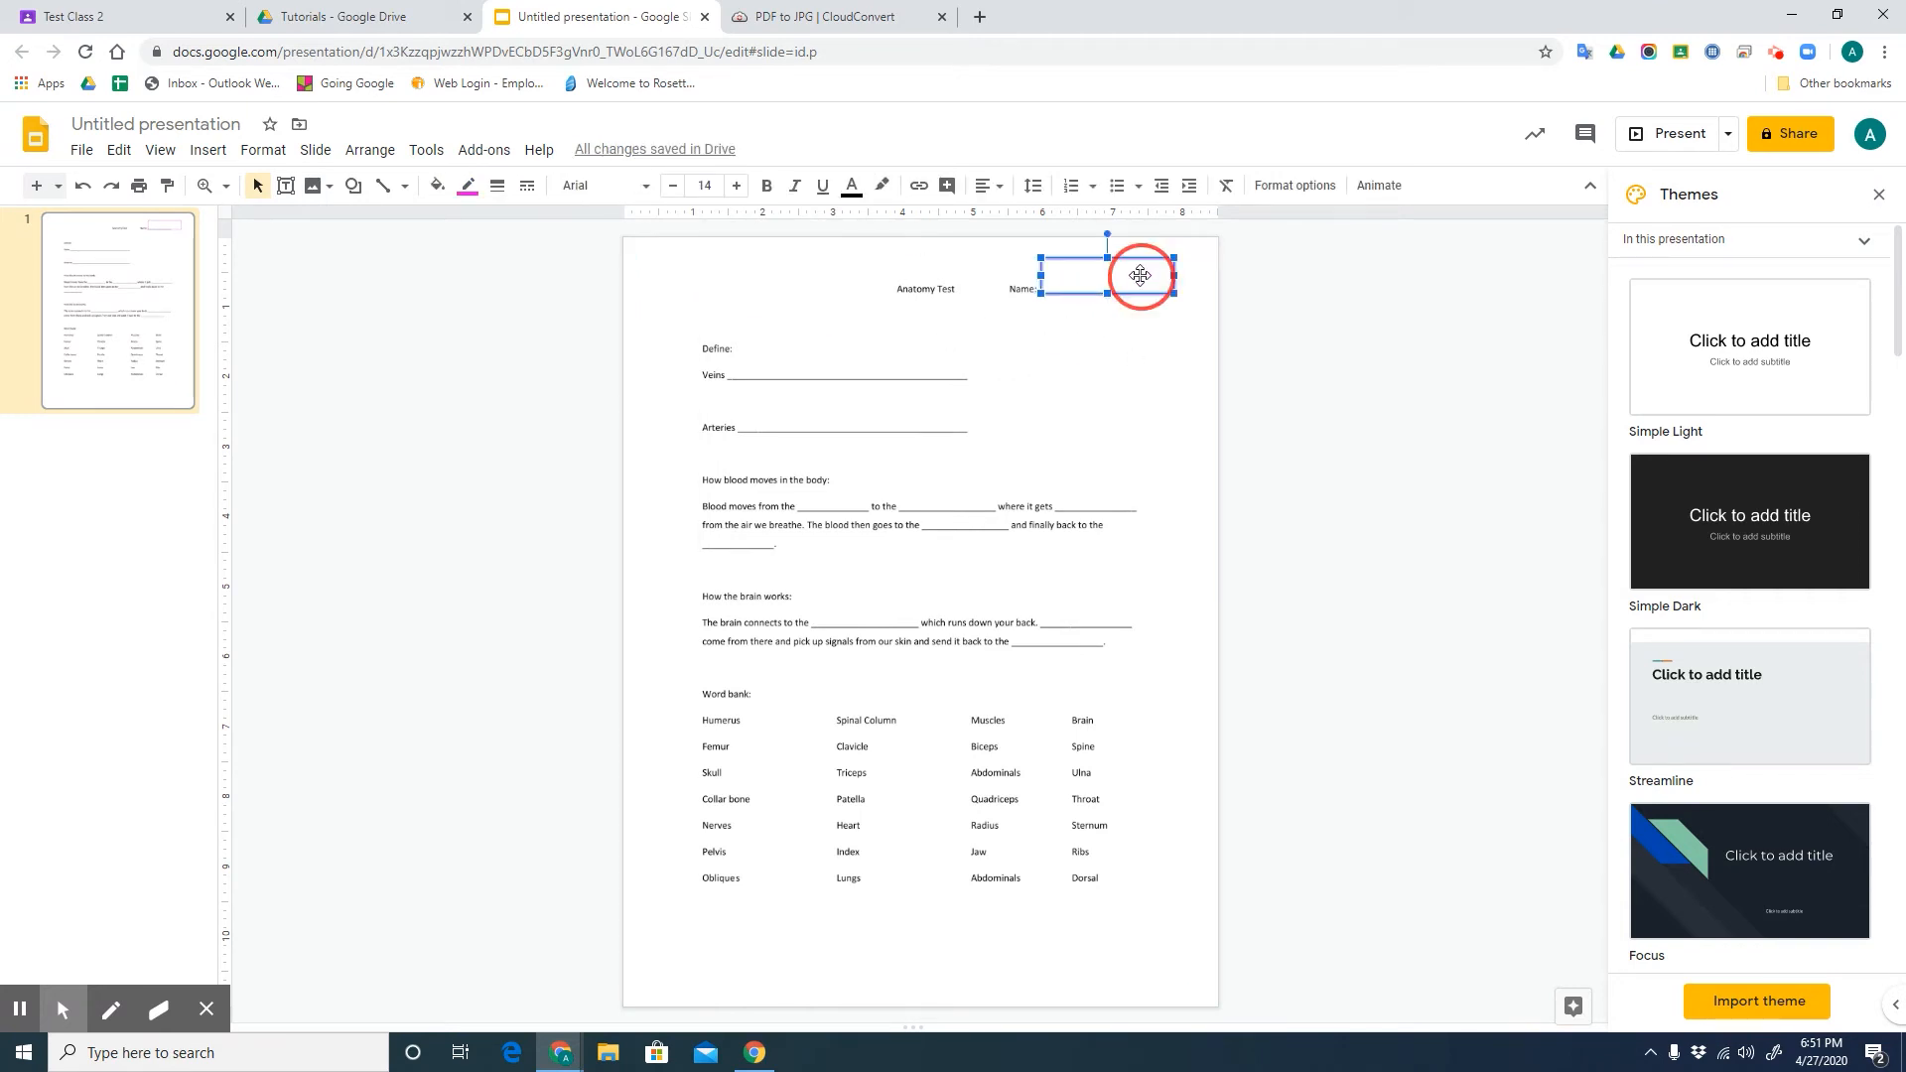
click(1027, 373)
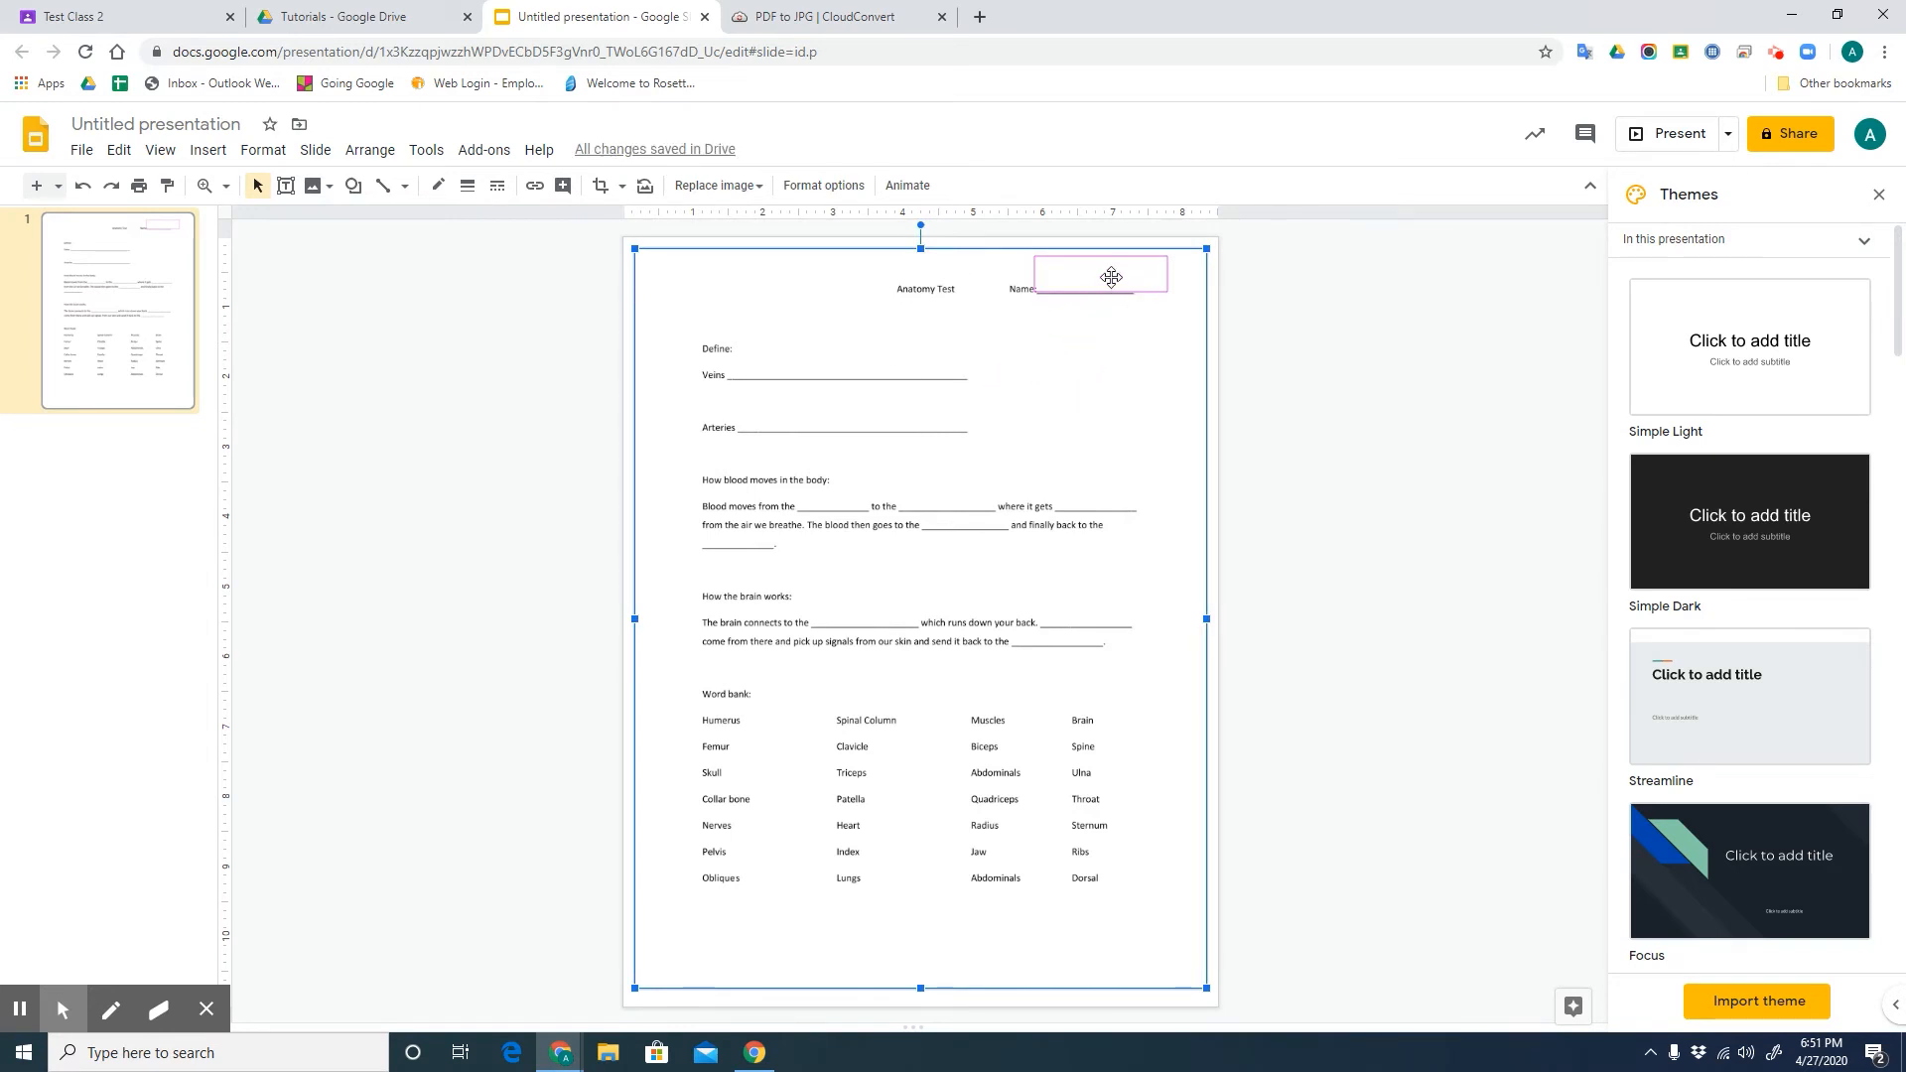
click(1110, 277)
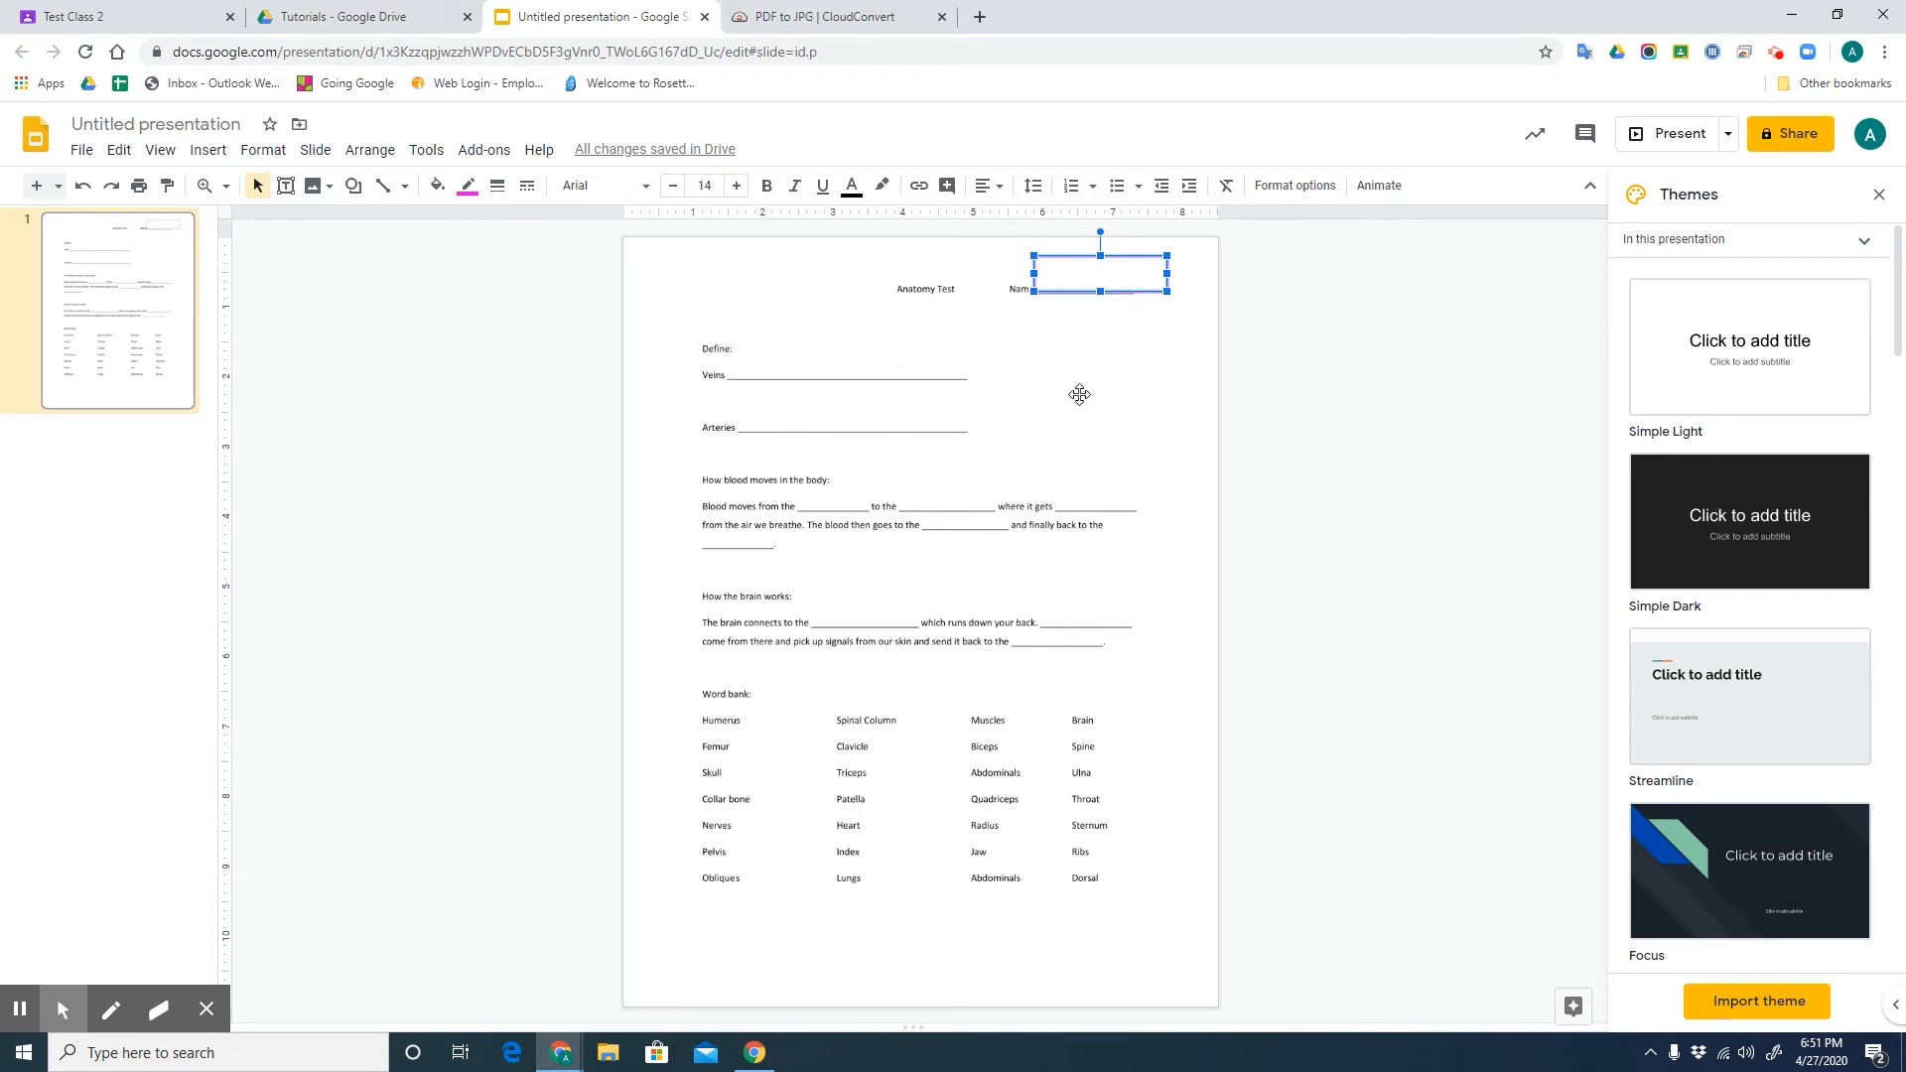
click(1028, 385)
key(ctrl+v)
key(ctrl+v)
key(ctrl+v)
key(ctrl+v)
key(ctrl+v)
key(ctrl+v)
key(ctrl+v)
key(ctrl+v)
- Move pasted text boxes onto the blanks in the brain and blood paragraphs
drag(1161, 396, 1016, 656)
drag(1183, 384, 1079, 630)
drag(1168, 370, 735, 551)
drag(1147, 348, 965, 536)
drag(1162, 335, 966, 517)
drag(1098, 314, 816, 511)
- Position text boxes over the Arteries and Veins lines and widen them to span the full lines
drag(1119, 294, 812, 426)
drag(1167, 276, 969, 367)
click(873, 417)
drag(875, 417, 970, 418)
- Resize and align the text boxes in the blood paragraph to fit their blanks
click(841, 475)
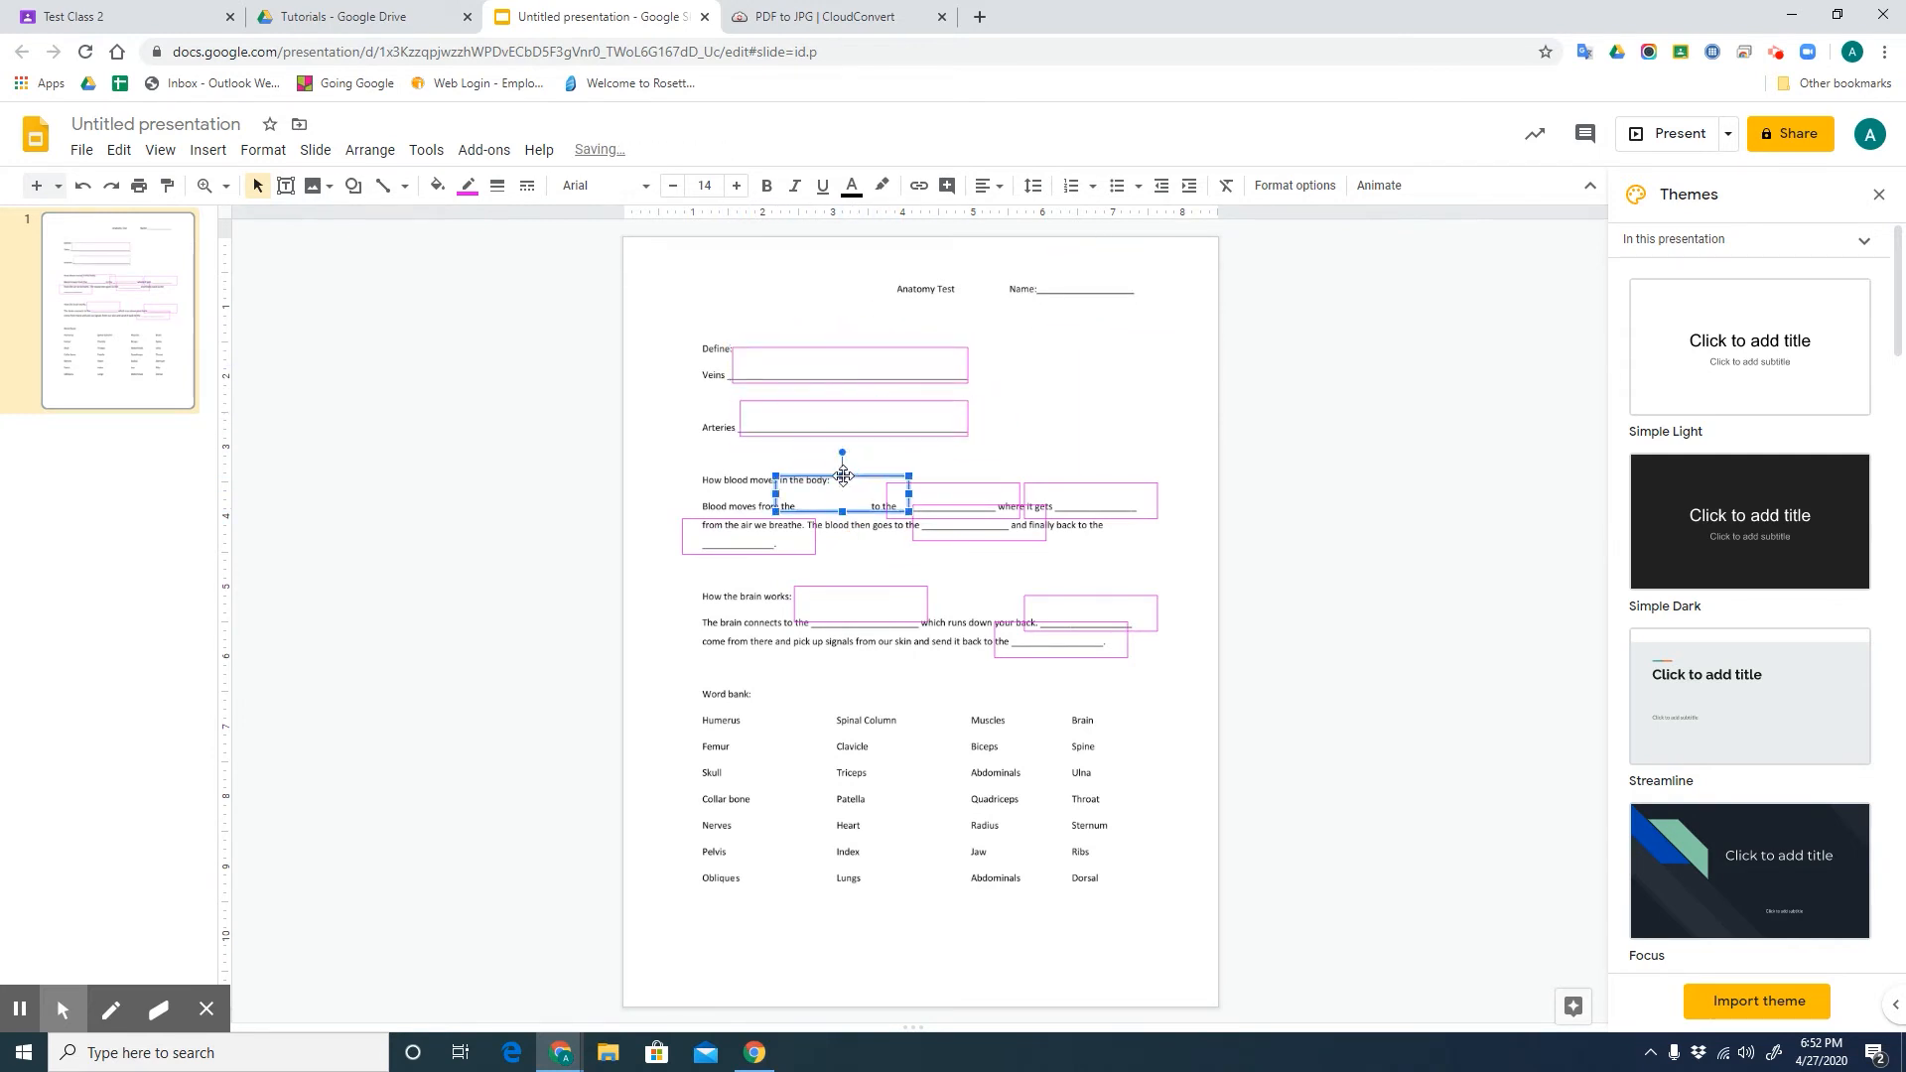
drag(842, 475, 794, 500)
click(887, 499)
drag(886, 500, 901, 502)
drag(1019, 501, 949, 512)
drag(1092, 482, 1103, 483)
drag(1100, 482, 1102, 495)
drag(1128, 517, 1157, 501)
drag(815, 518, 742, 549)
mouse_move(1045, 505)
mouse_down()
mouse_move(999, 532)
mouse_move(1014, 517)
mouse_up()
drag(980, 536, 979, 525)
- Resize and reposition the text boxes in the brain paragraph and adjust the one on the blood paragraph's last blank
click(1151, 597)
drag(1157, 597, 1100, 635)
click(1121, 625)
drag(1079, 656, 1130, 590)
click(929, 589)
drag(929, 587, 910, 599)
drag(883, 611, 813, 605)
click(810, 607)
click(802, 610)
click(747, 531)
drag(752, 529, 755, 537)
drag(764, 542, 764, 537)
click(1171, 603)
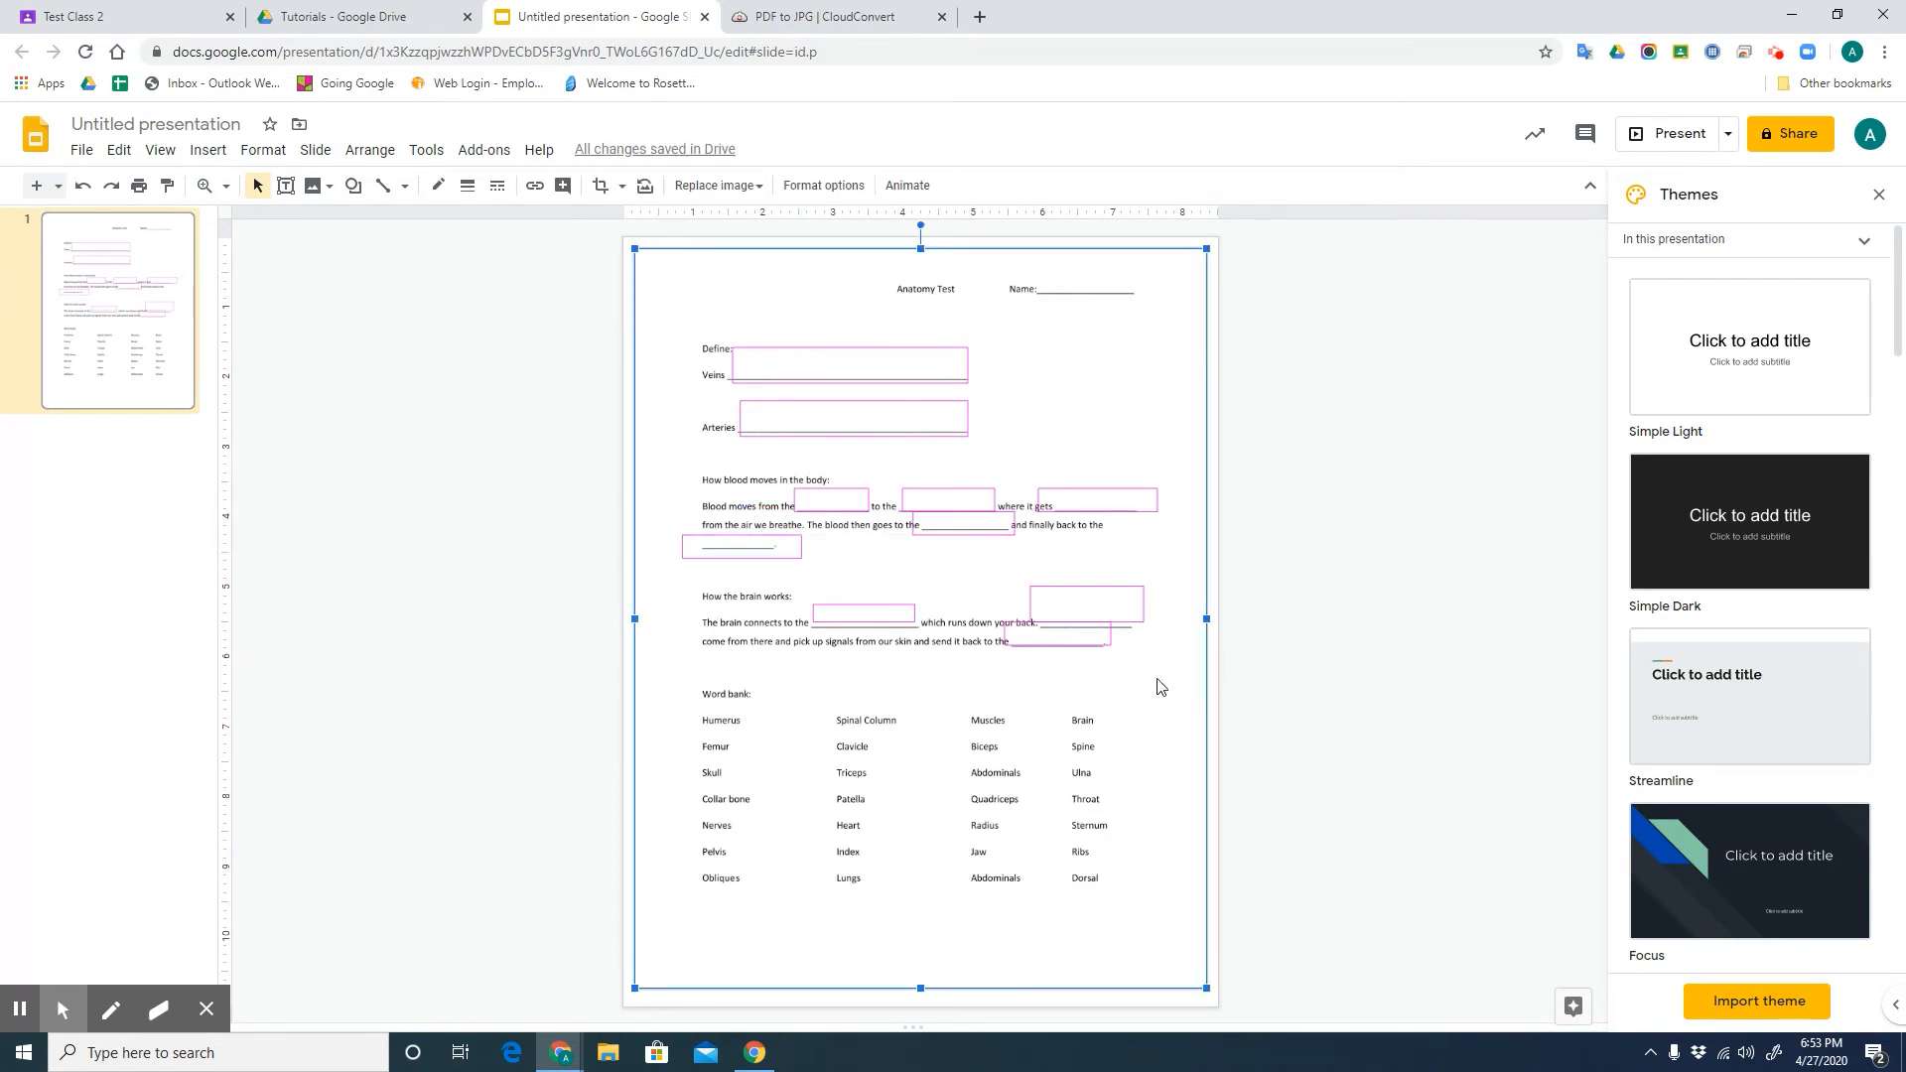
- Add a blank second slide and insert the body-outline page JPG from Google Drive onto it
click(57, 186)
click(230, 856)
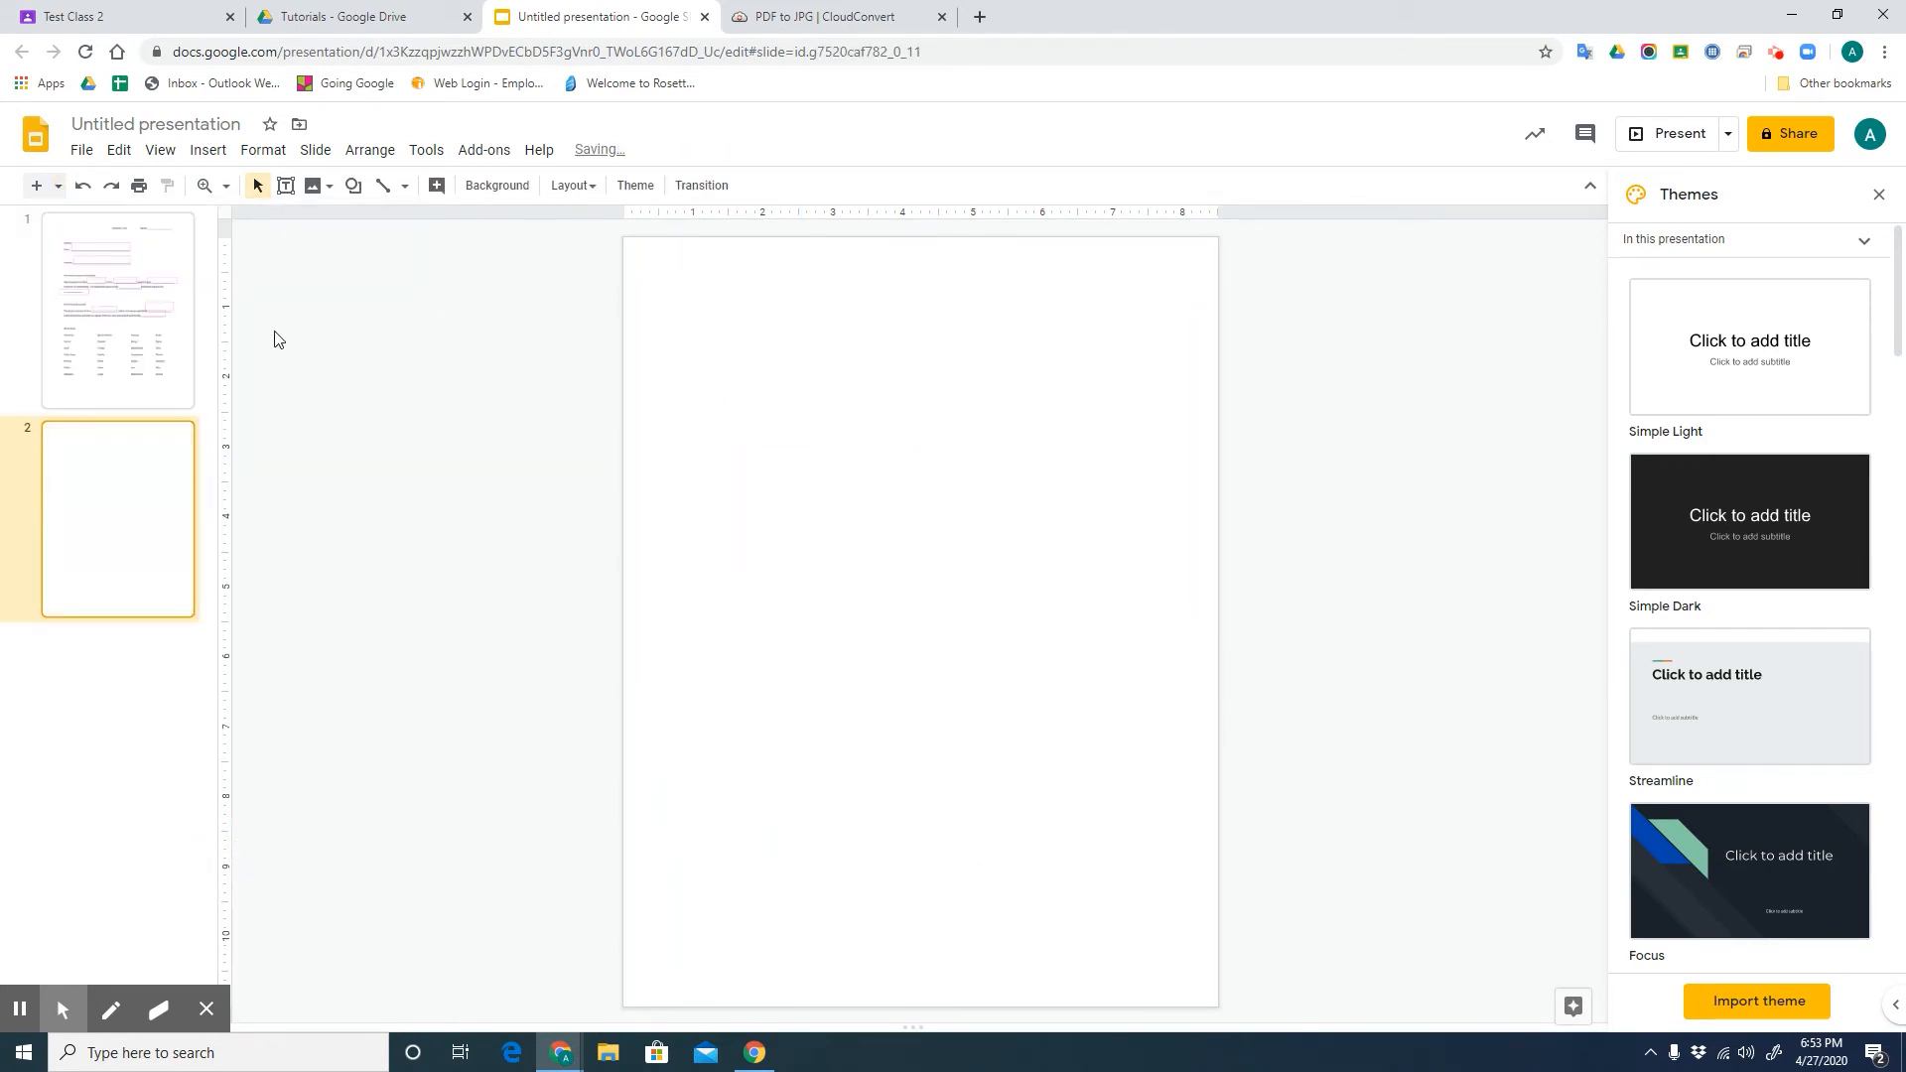
click(312, 187)
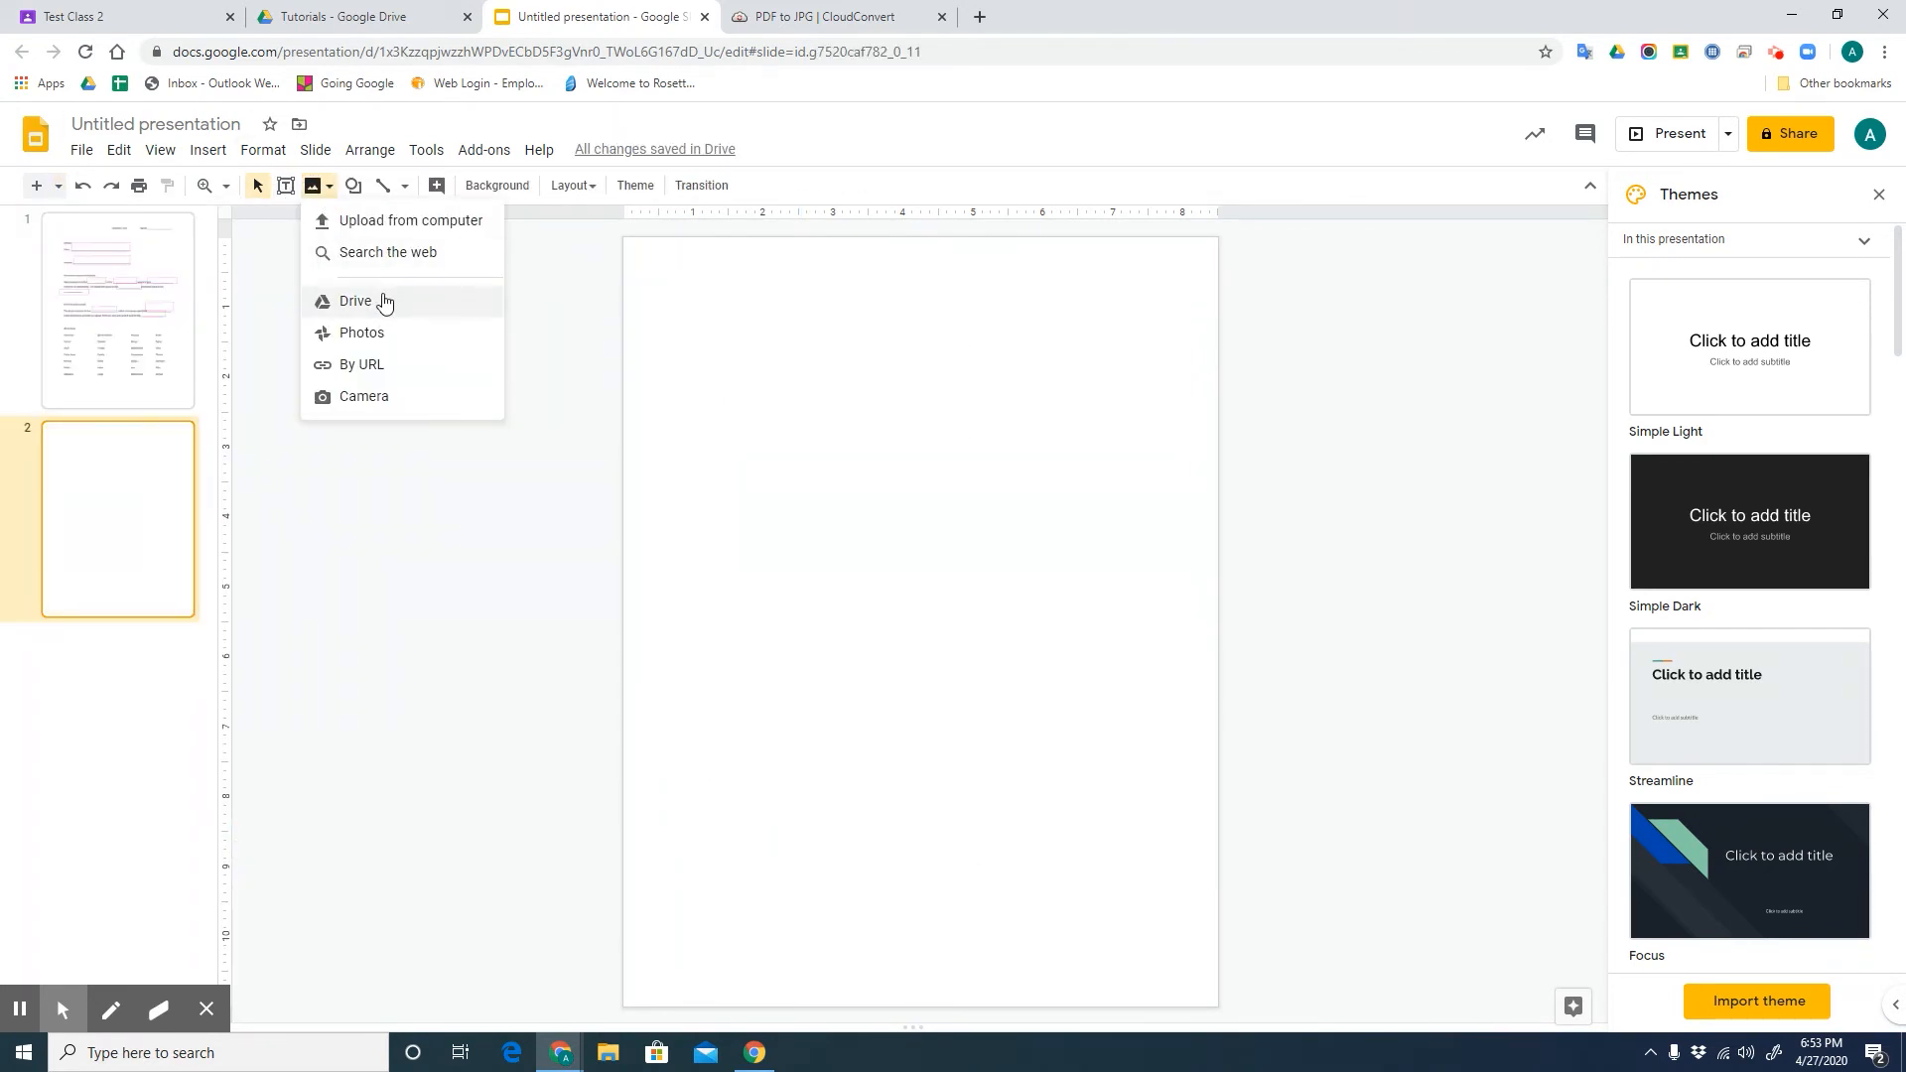
click(377, 298)
click(1817, 427)
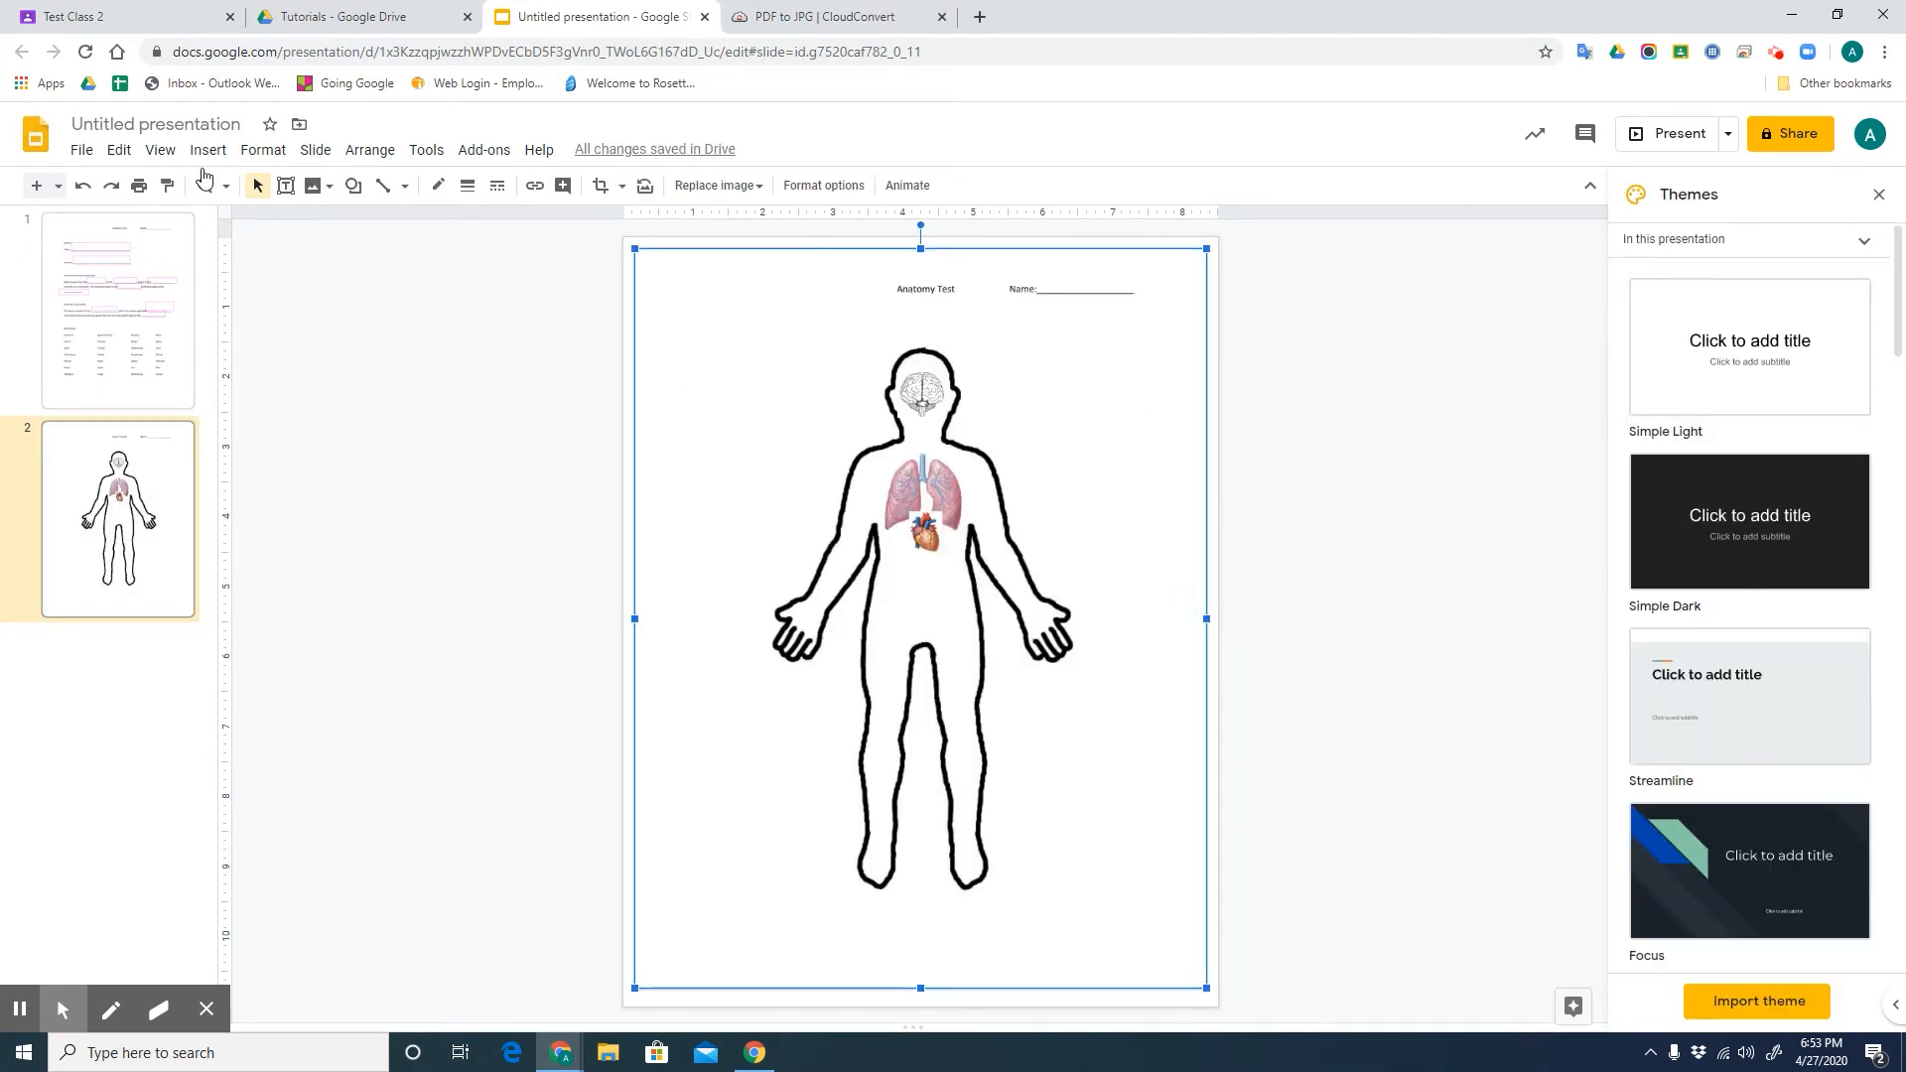
- Rename the presentation as "Biology quiz demo" and close it
click(193, 124)
text(Biology)
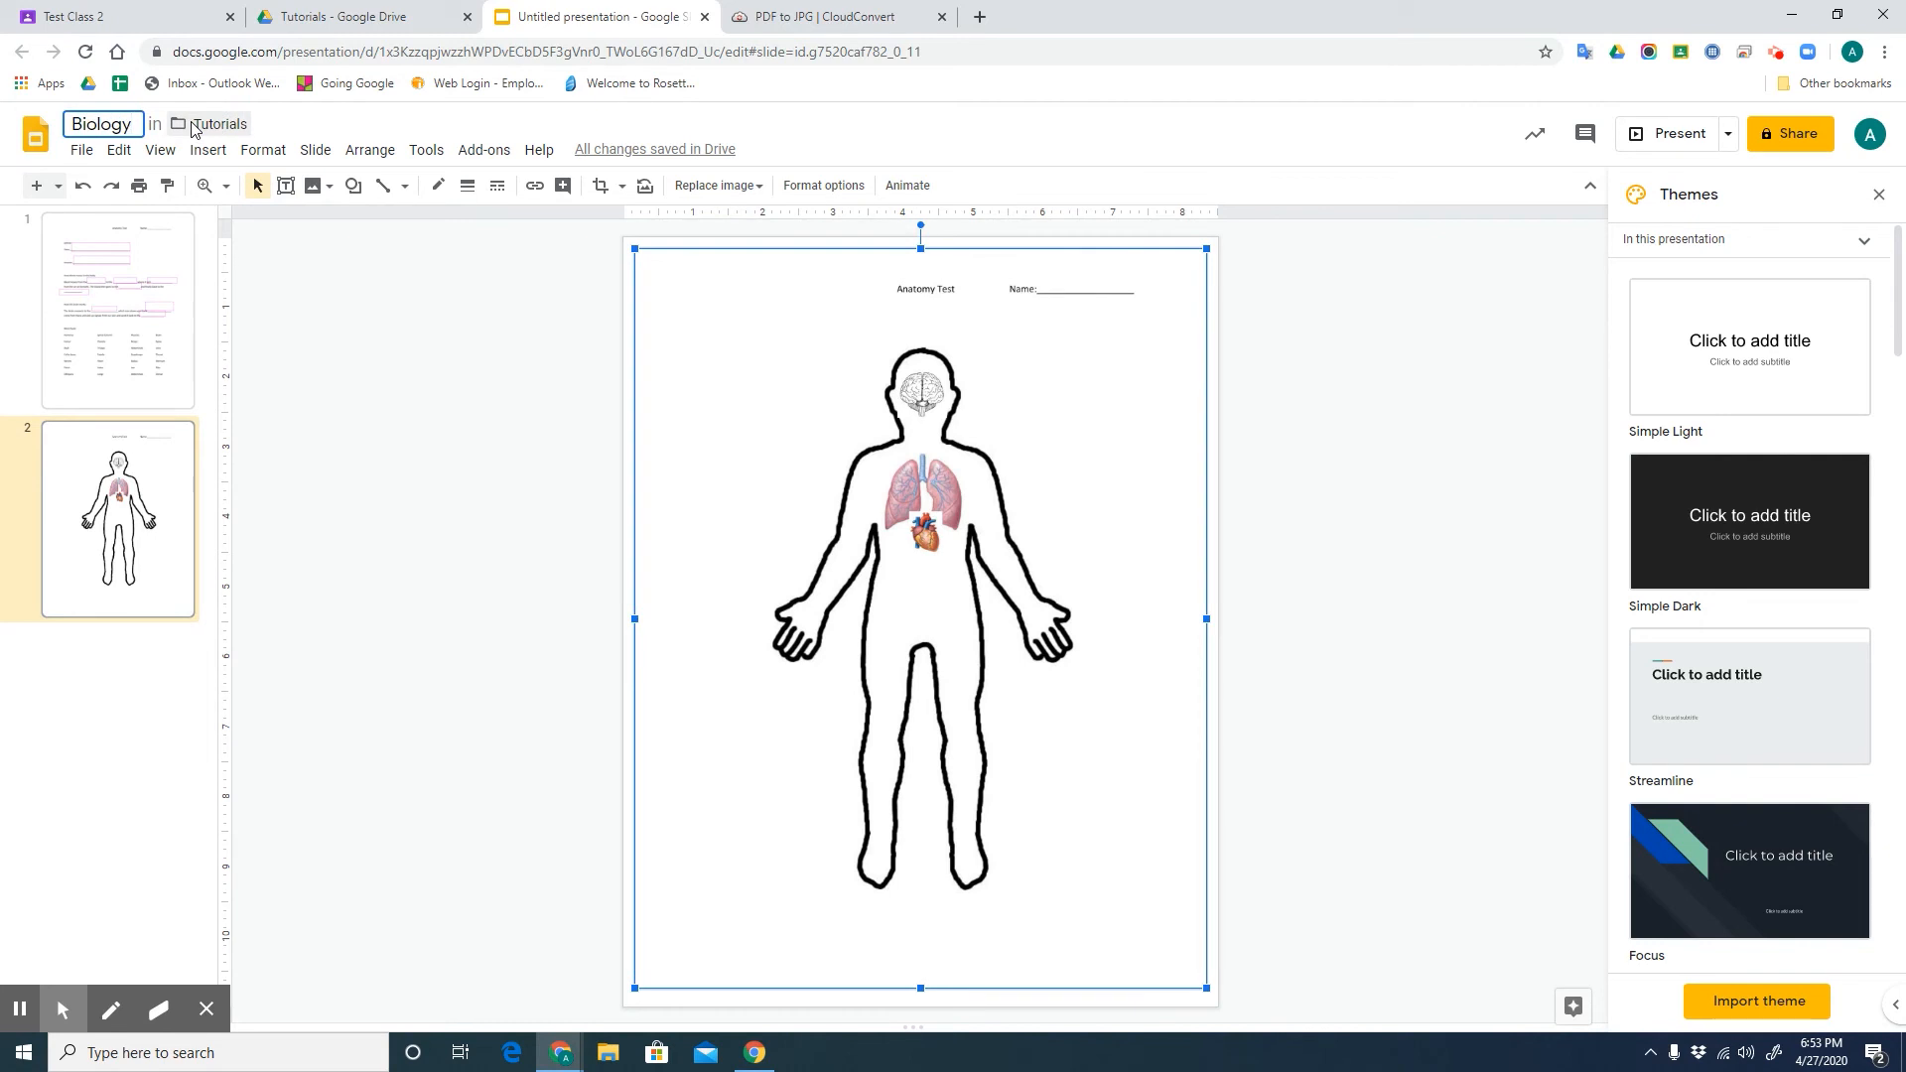
text( quiz demo)
click(562, 432)
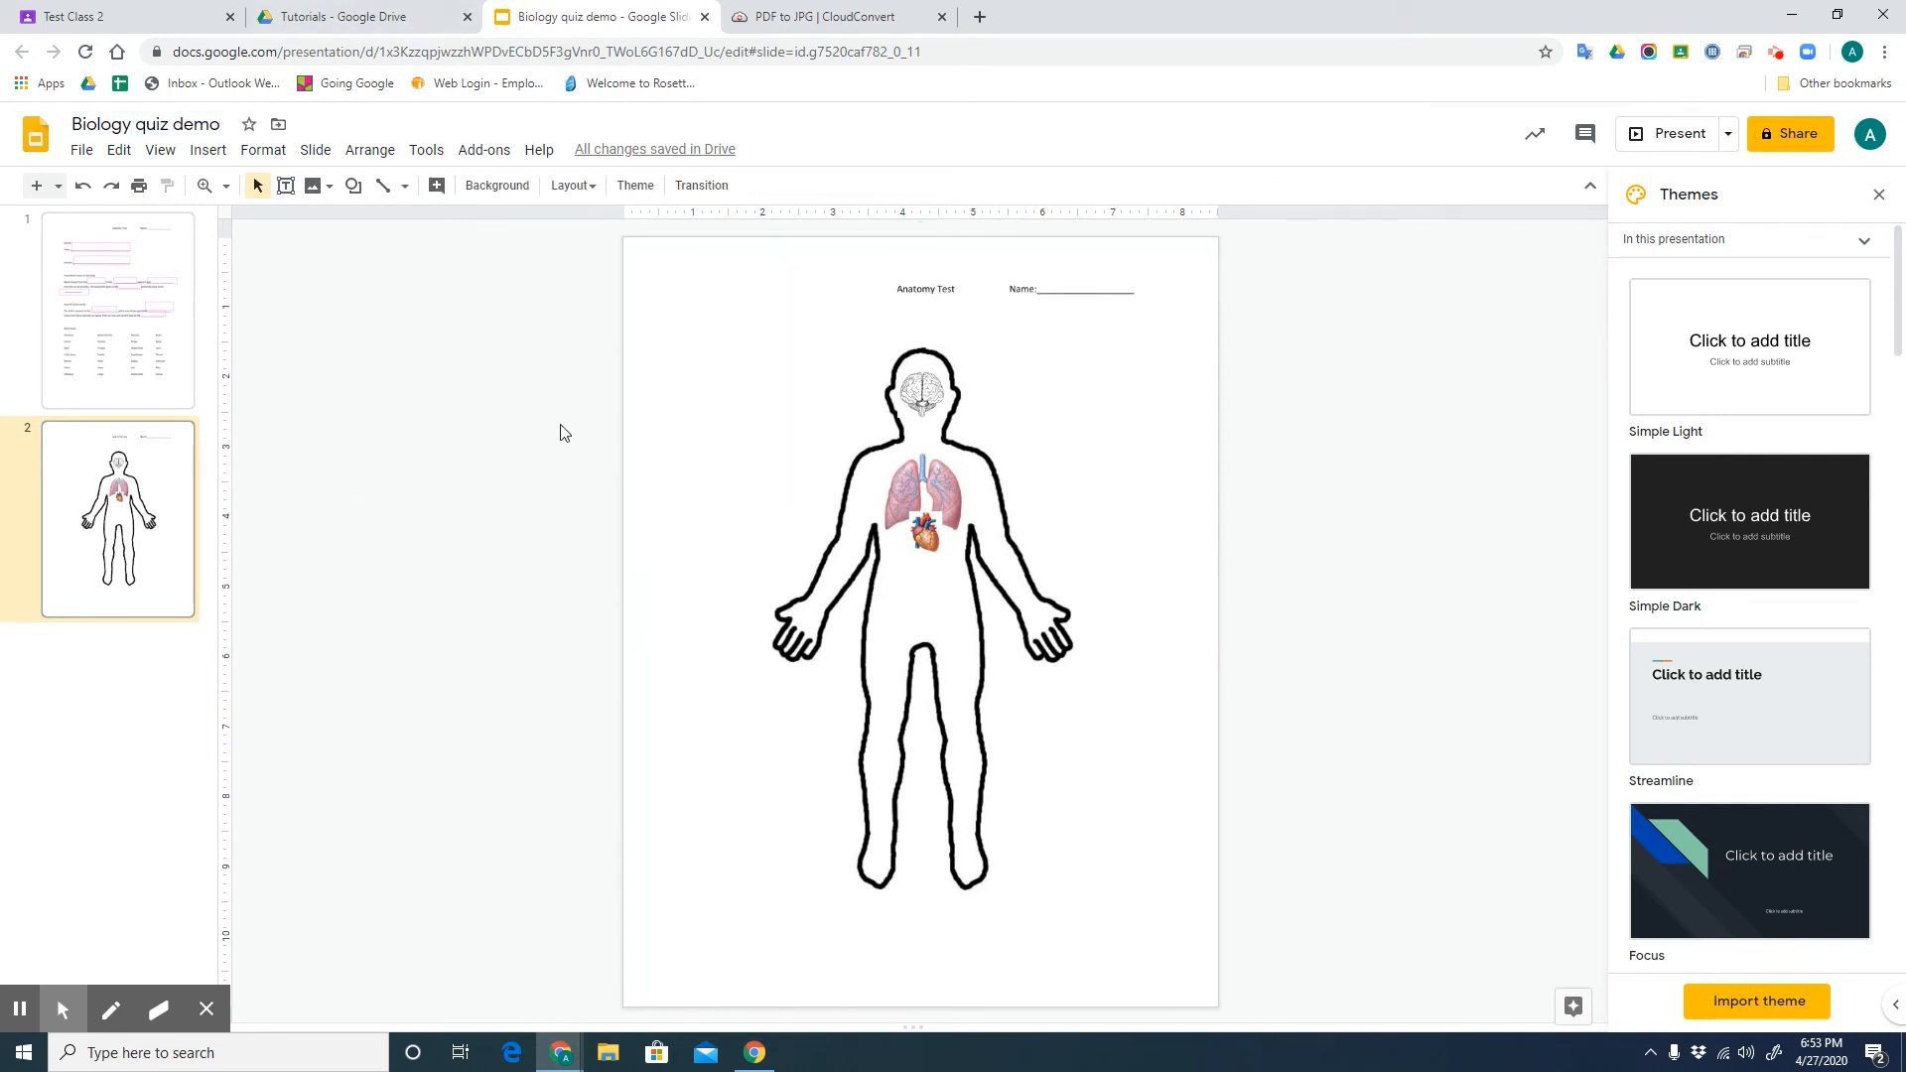
click(704, 16)
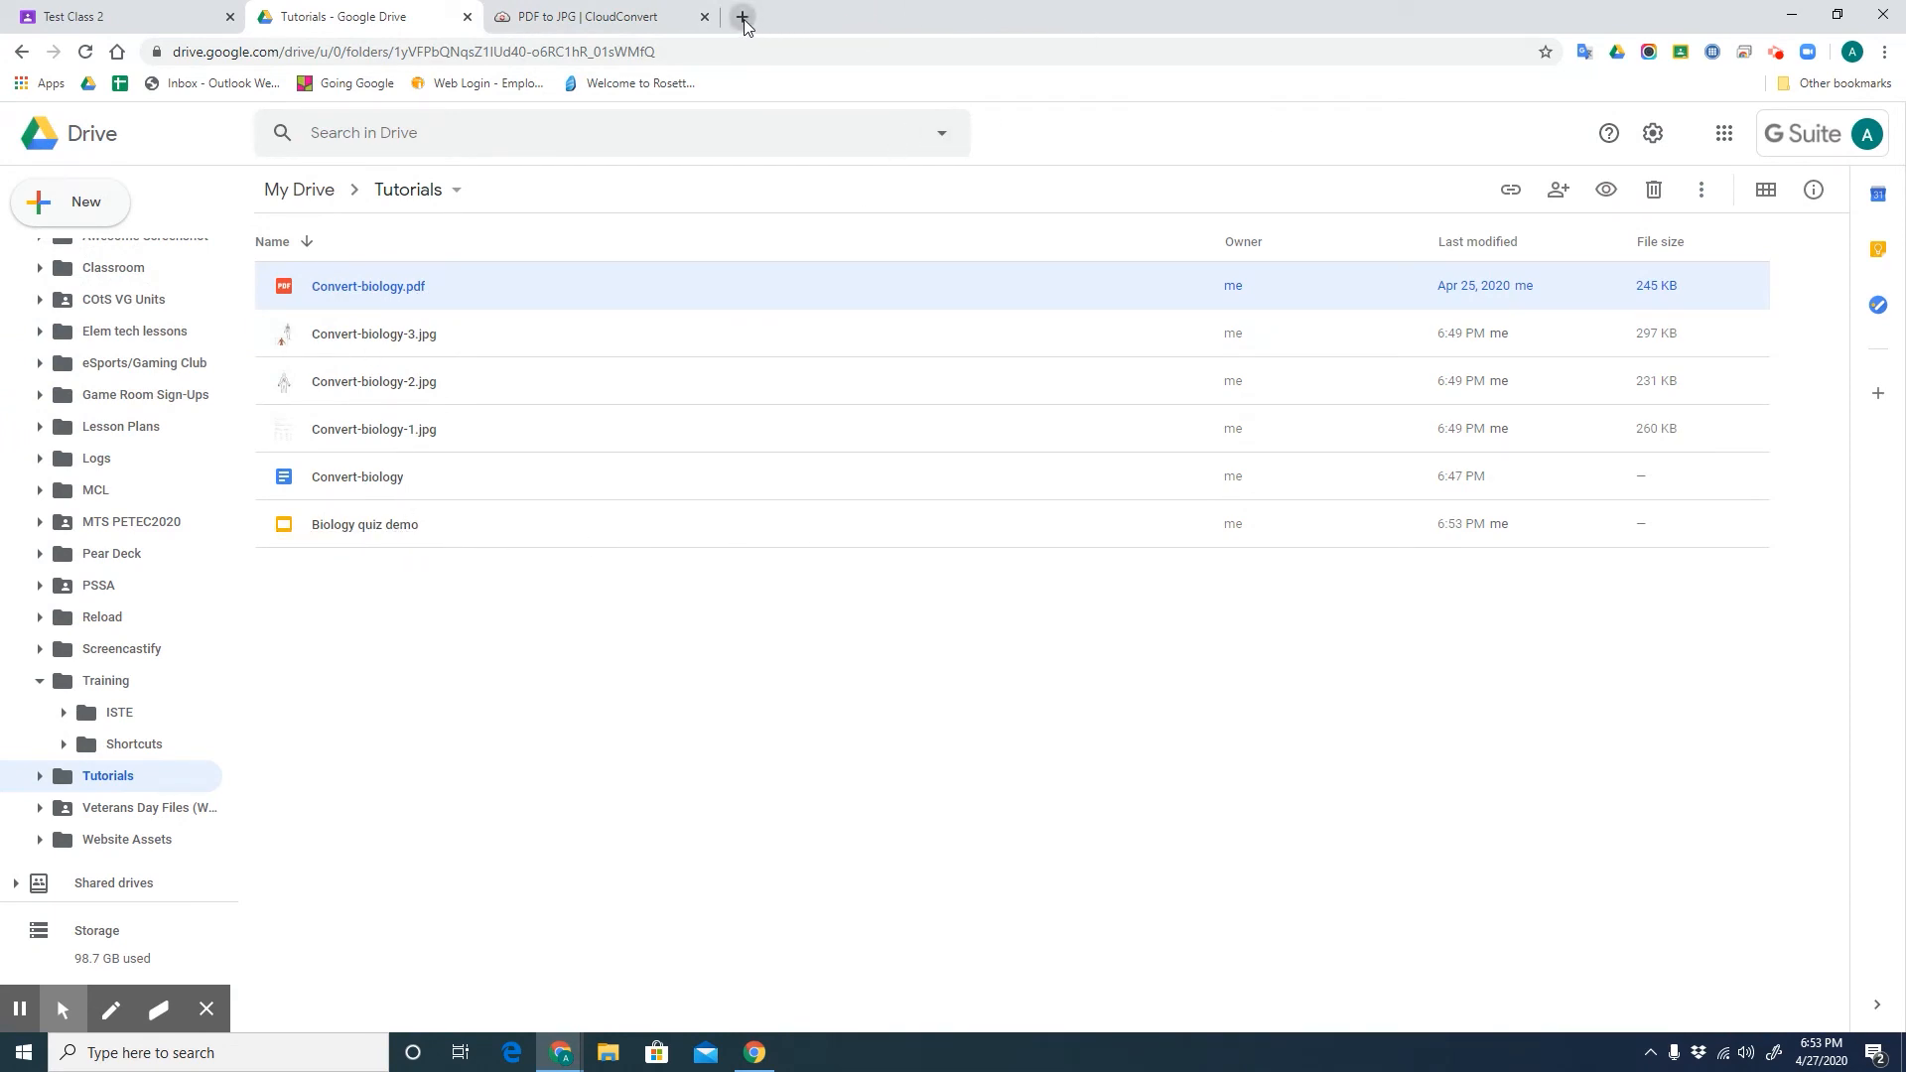
- Switch to Test Class in Google Classroom and create a new assignment titled "Biology Quiz"
click(104, 18)
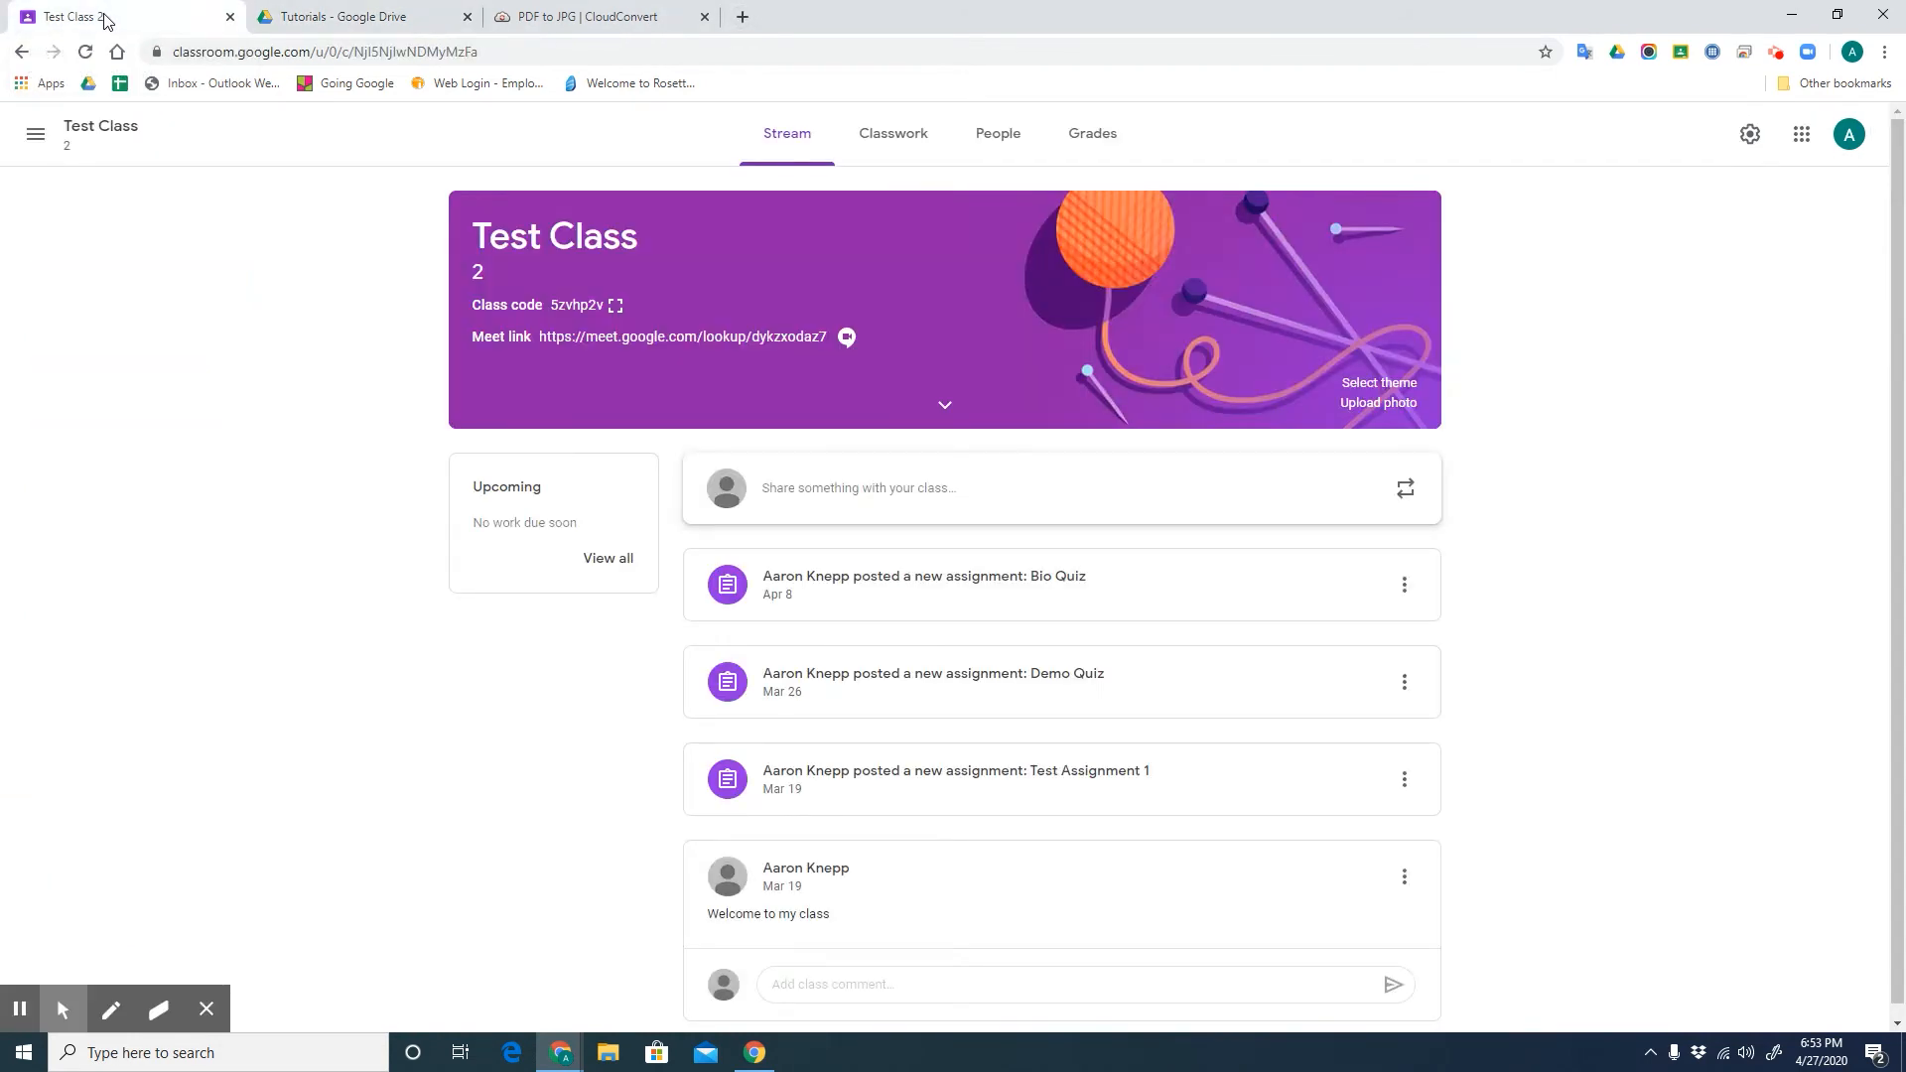
click(919, 151)
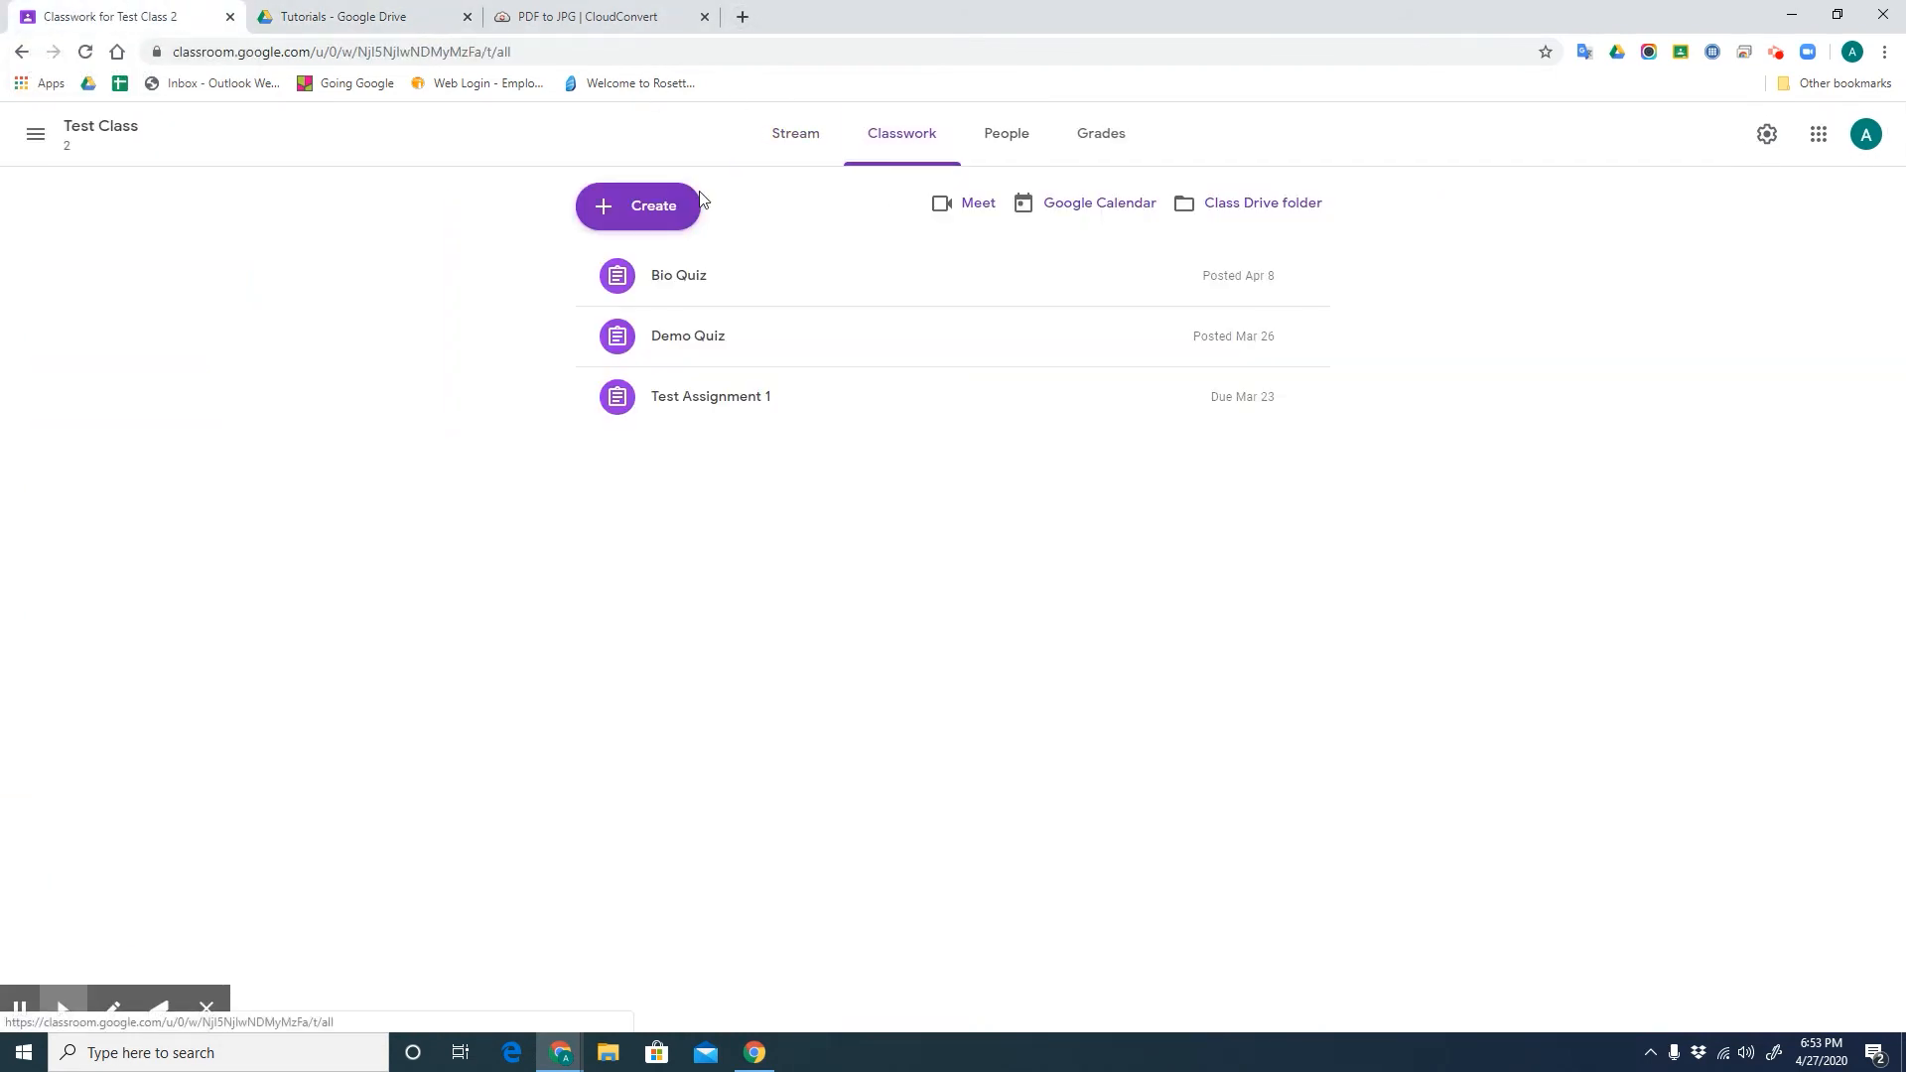
click(652, 219)
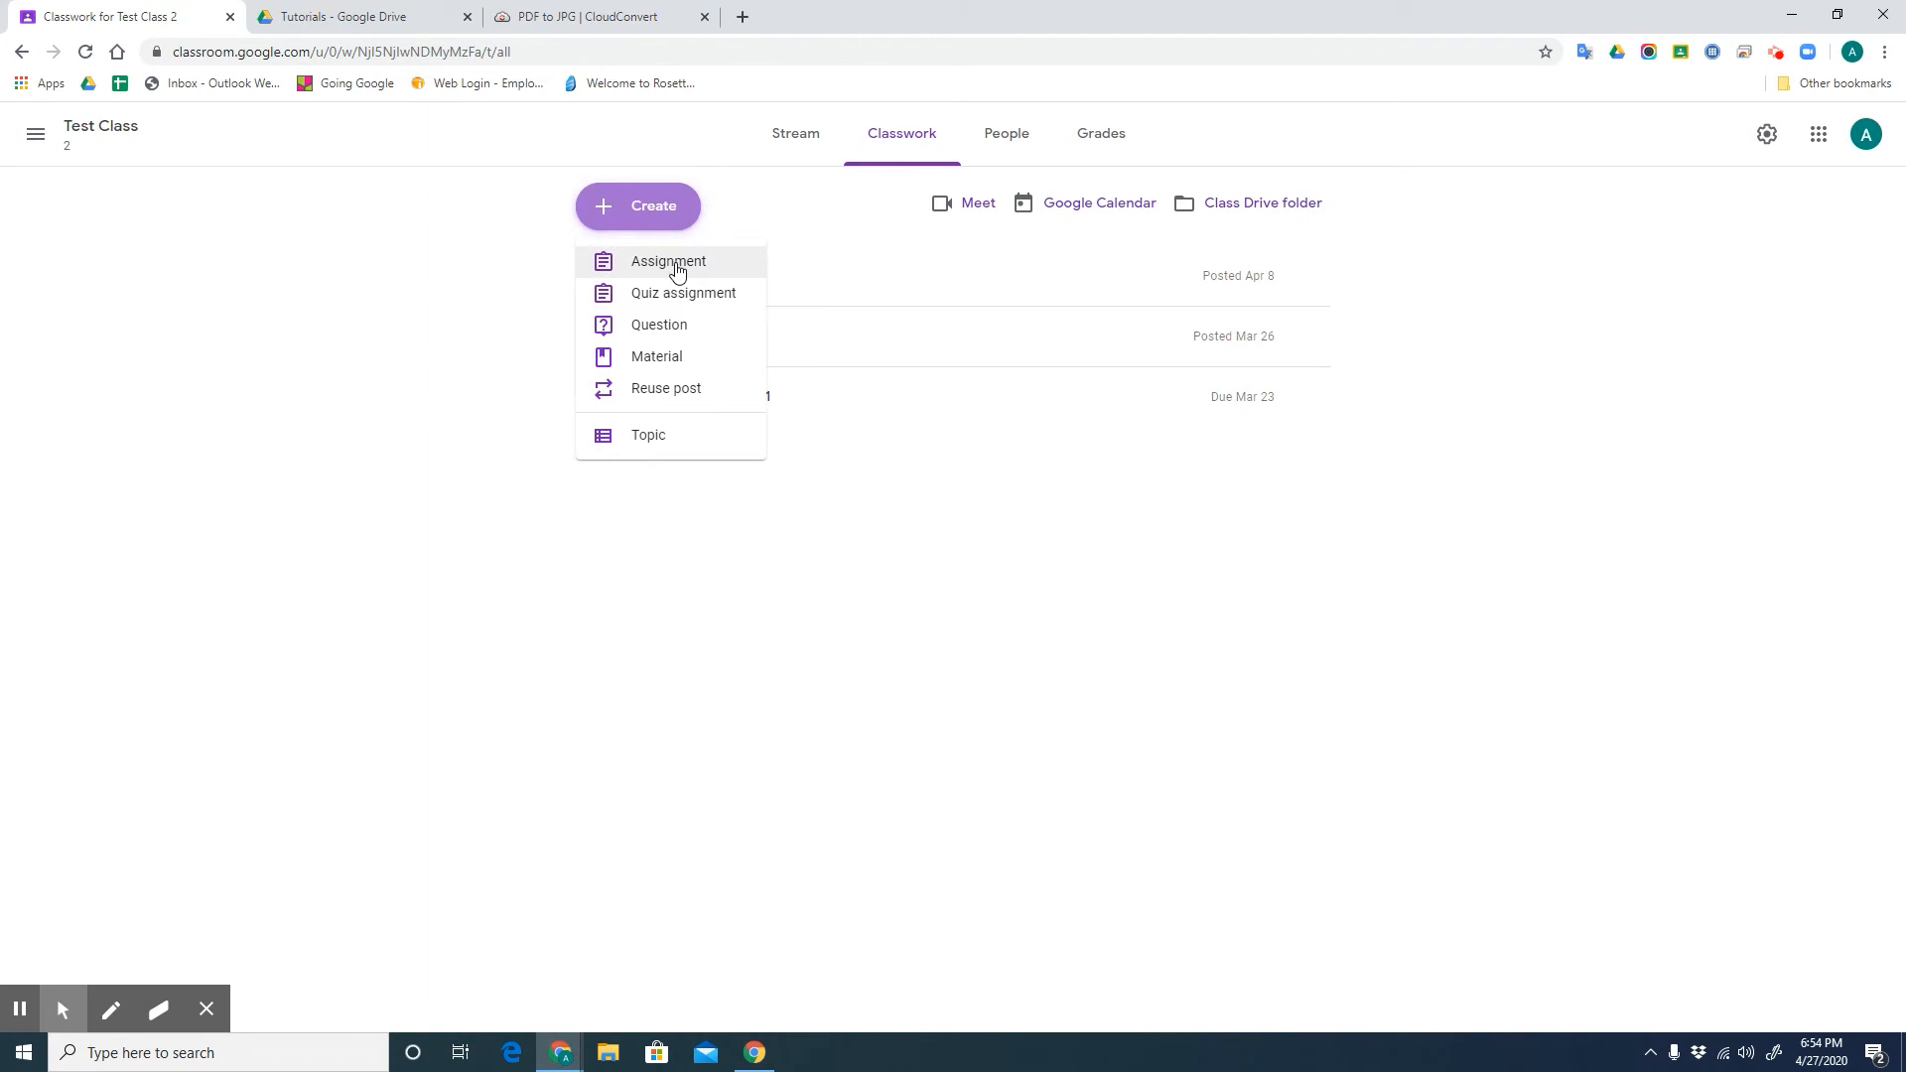
click(672, 264)
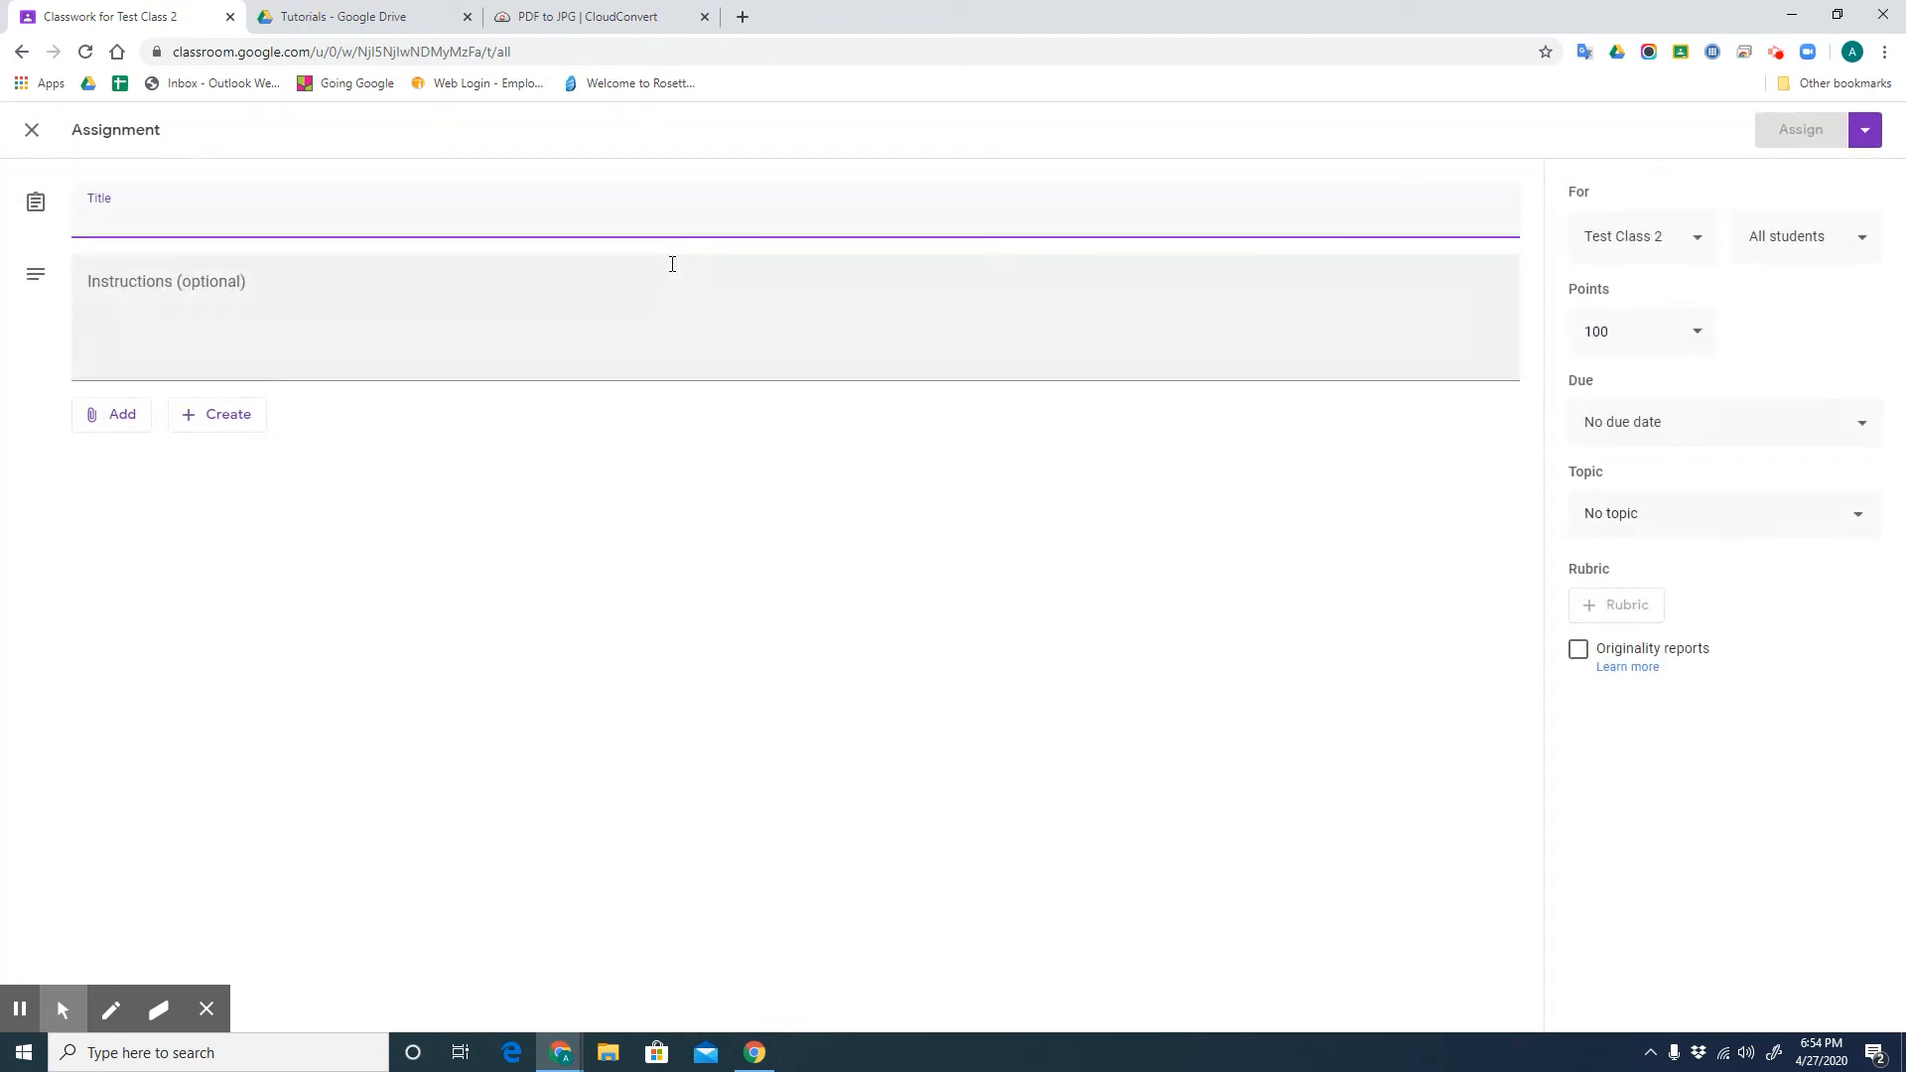
text(Biology Quiz)
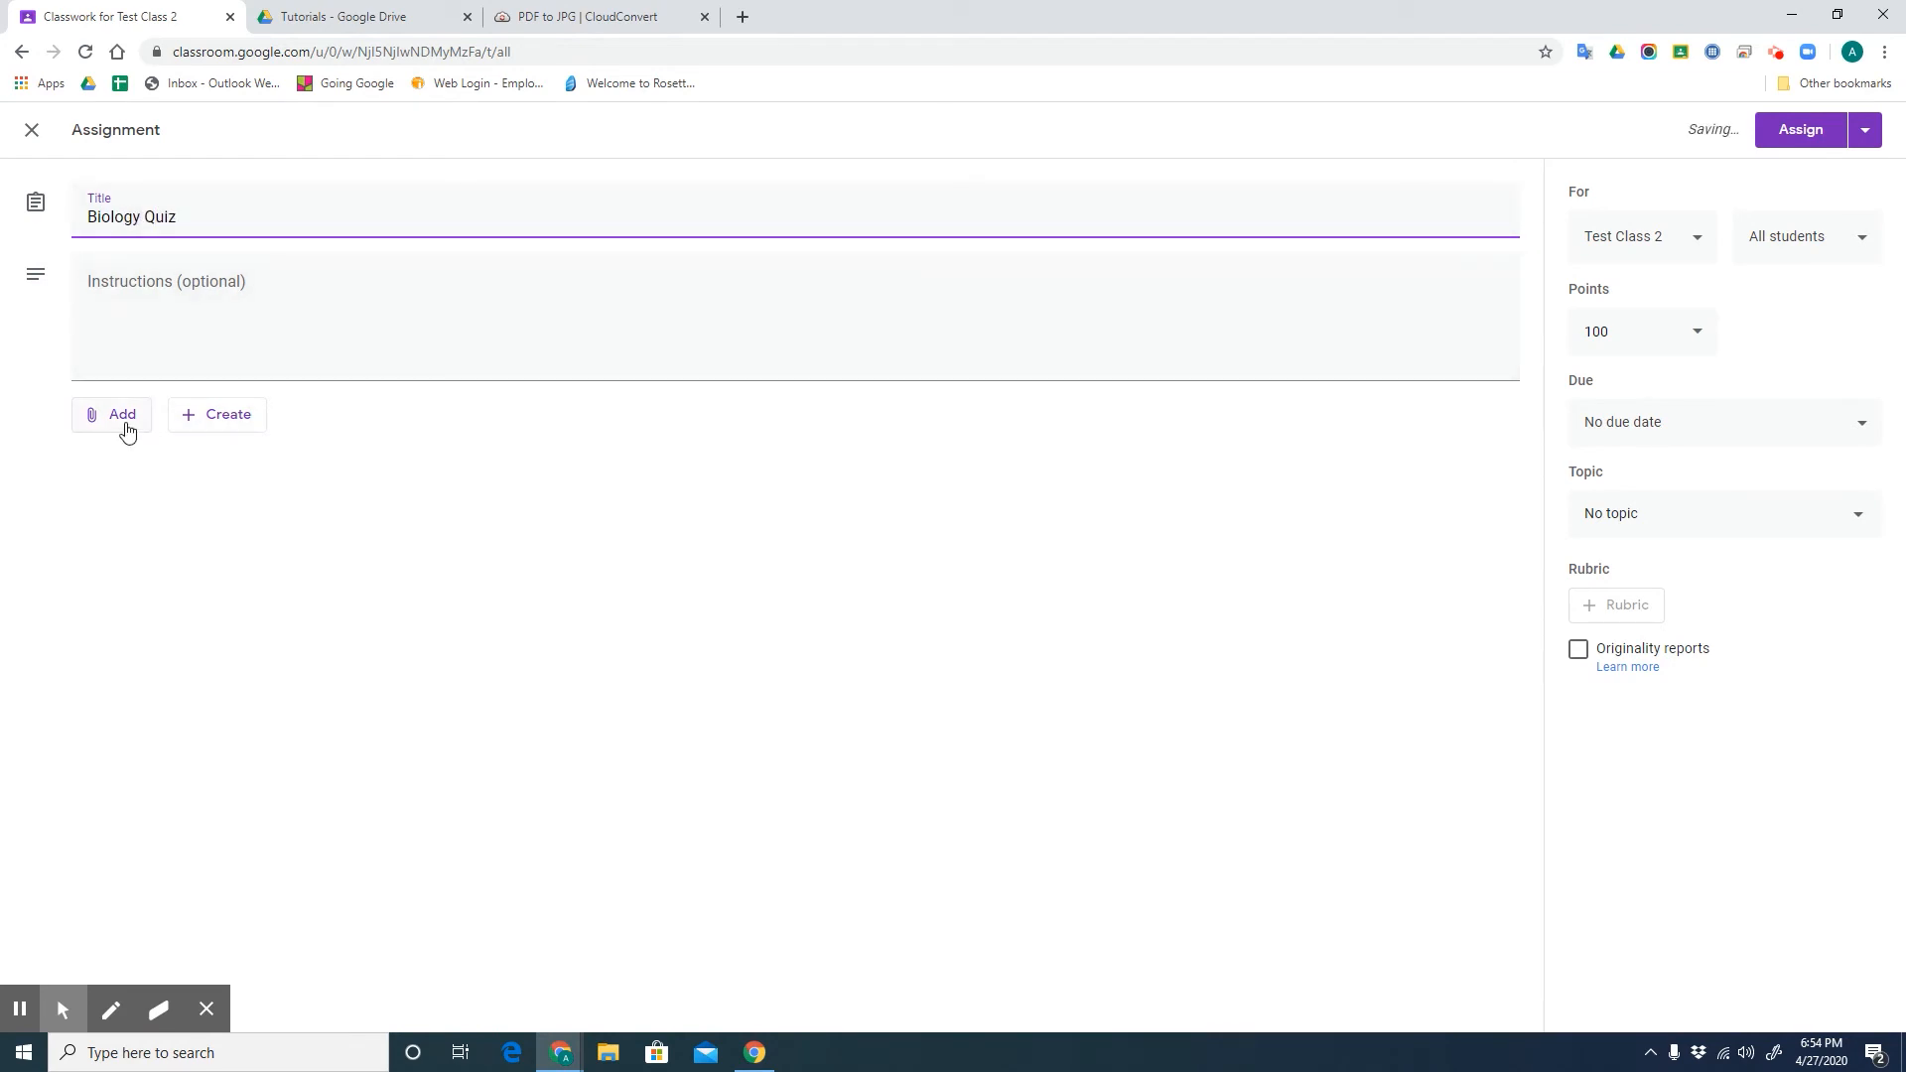
- Attach Biology quiz demo from Google Drive with a copy made for each student, and post the assignment
click(124, 417)
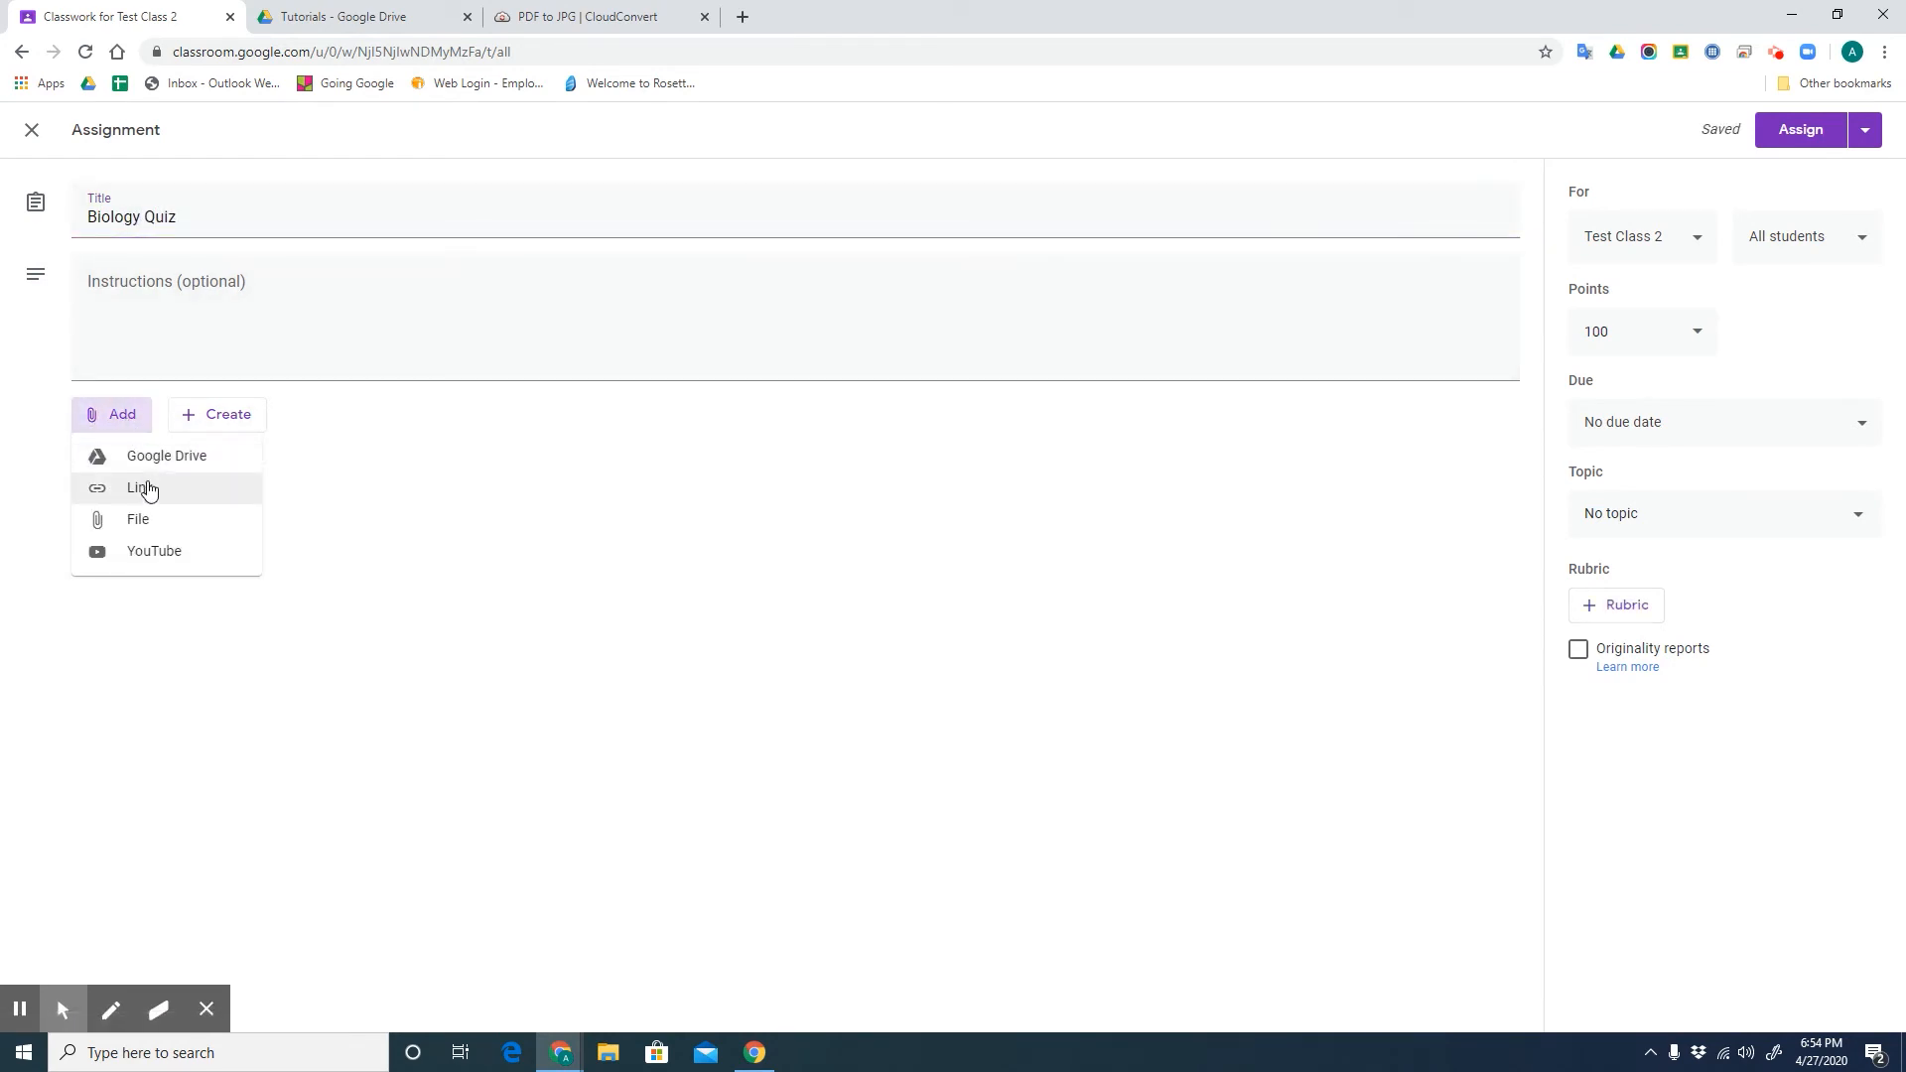
click(157, 459)
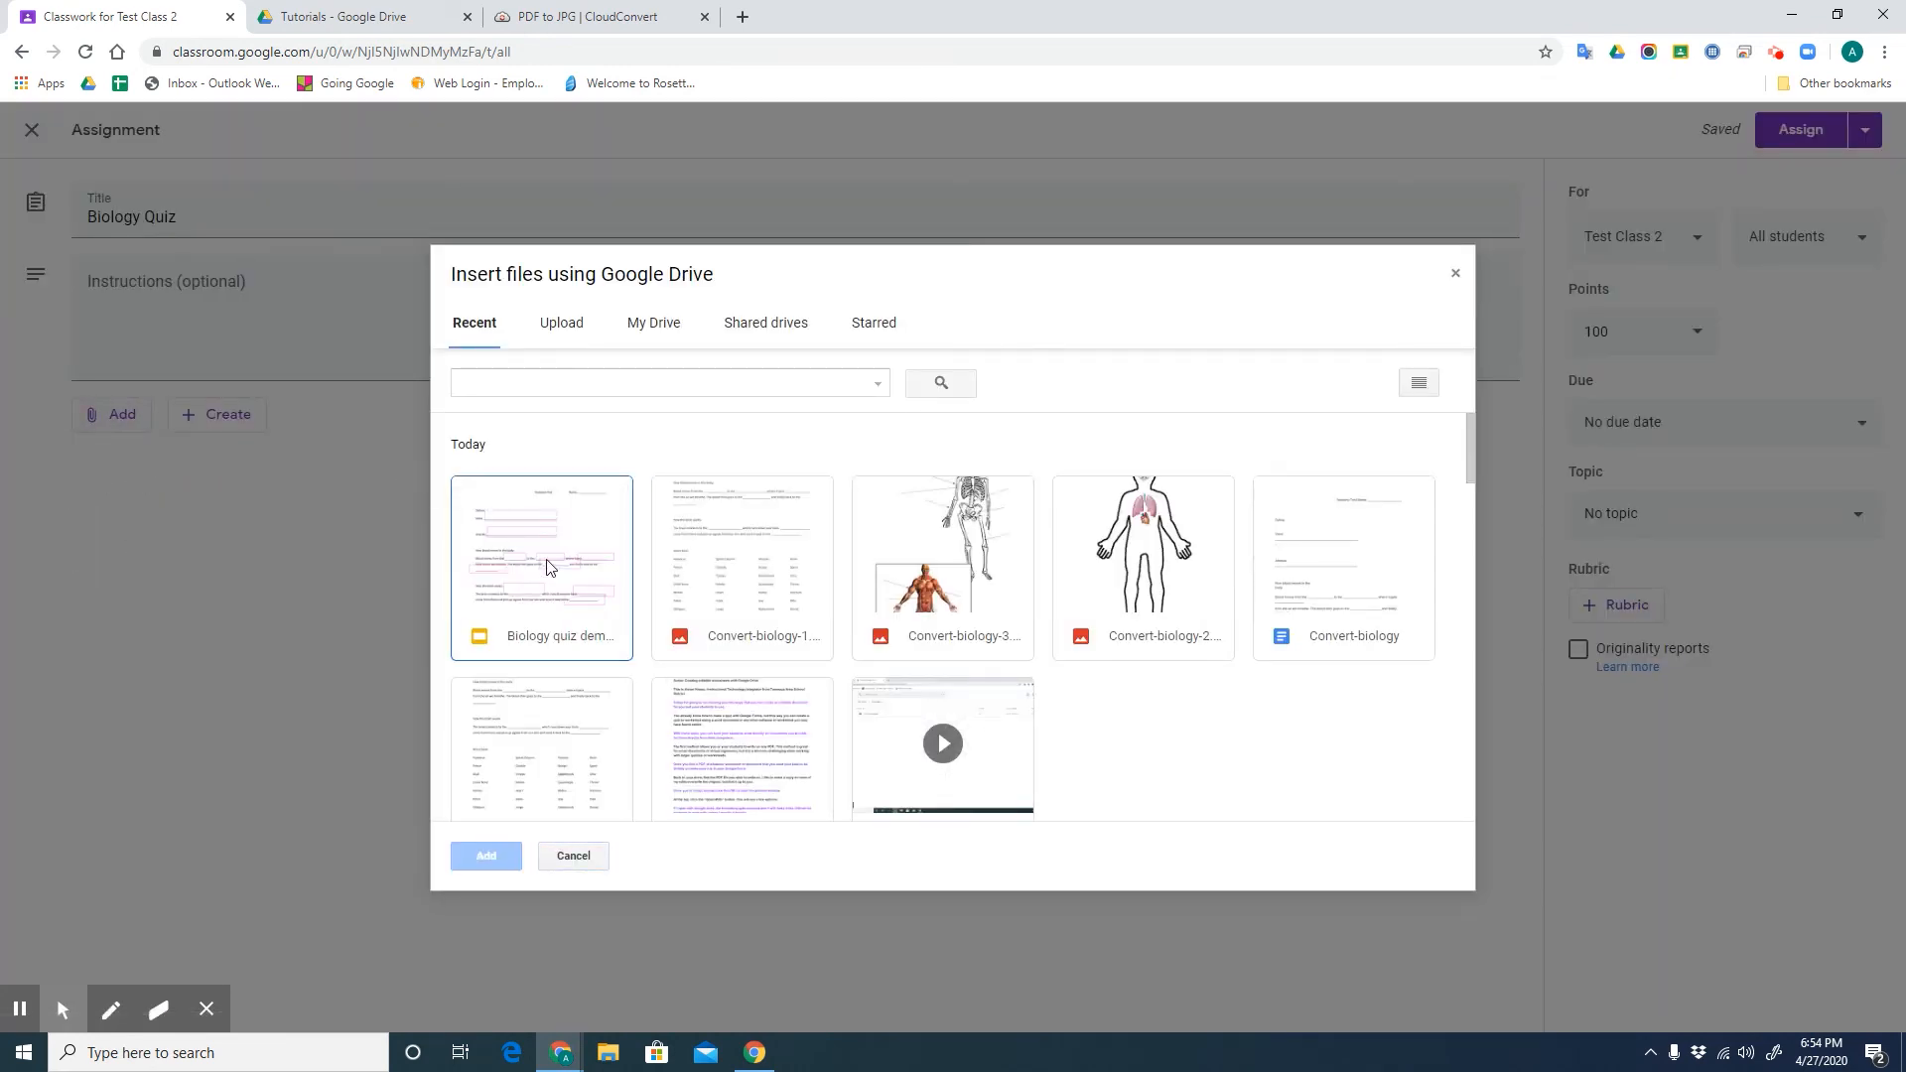
double_click(548, 565)
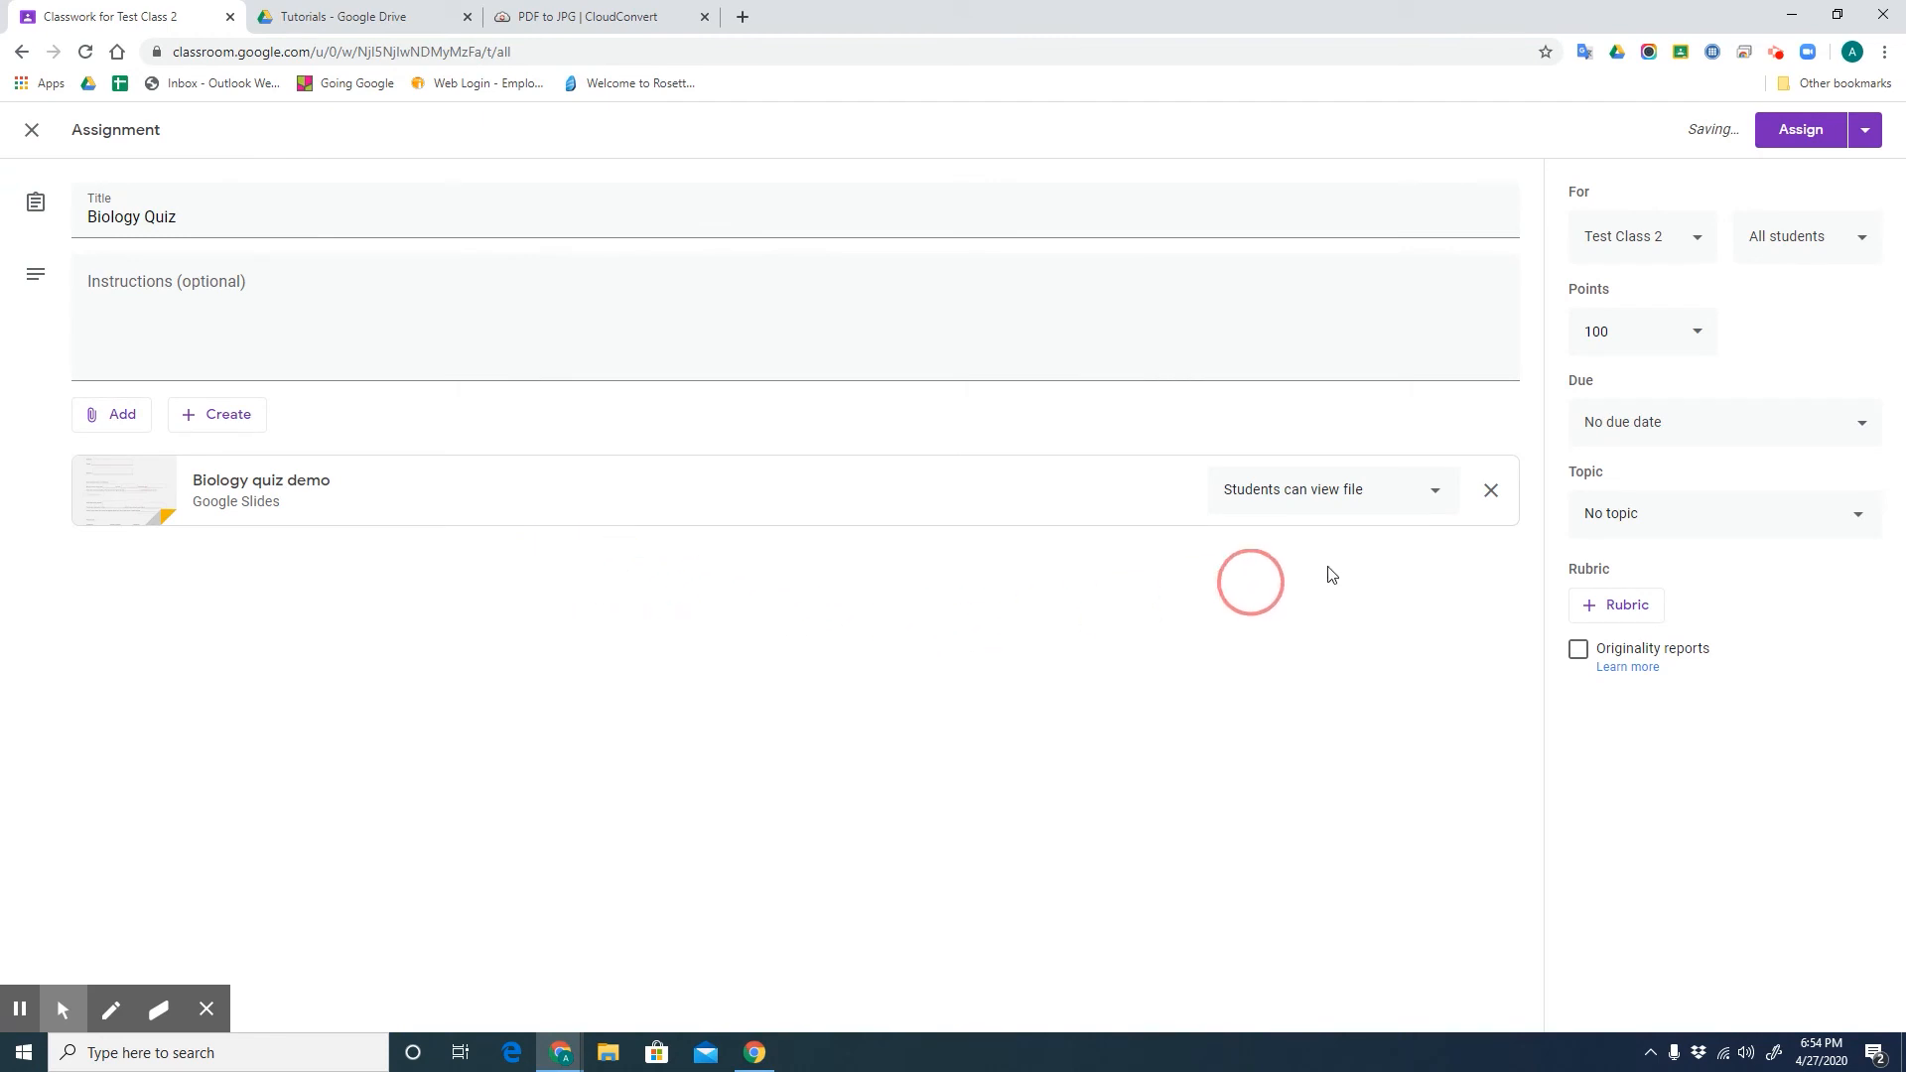
click(1435, 495)
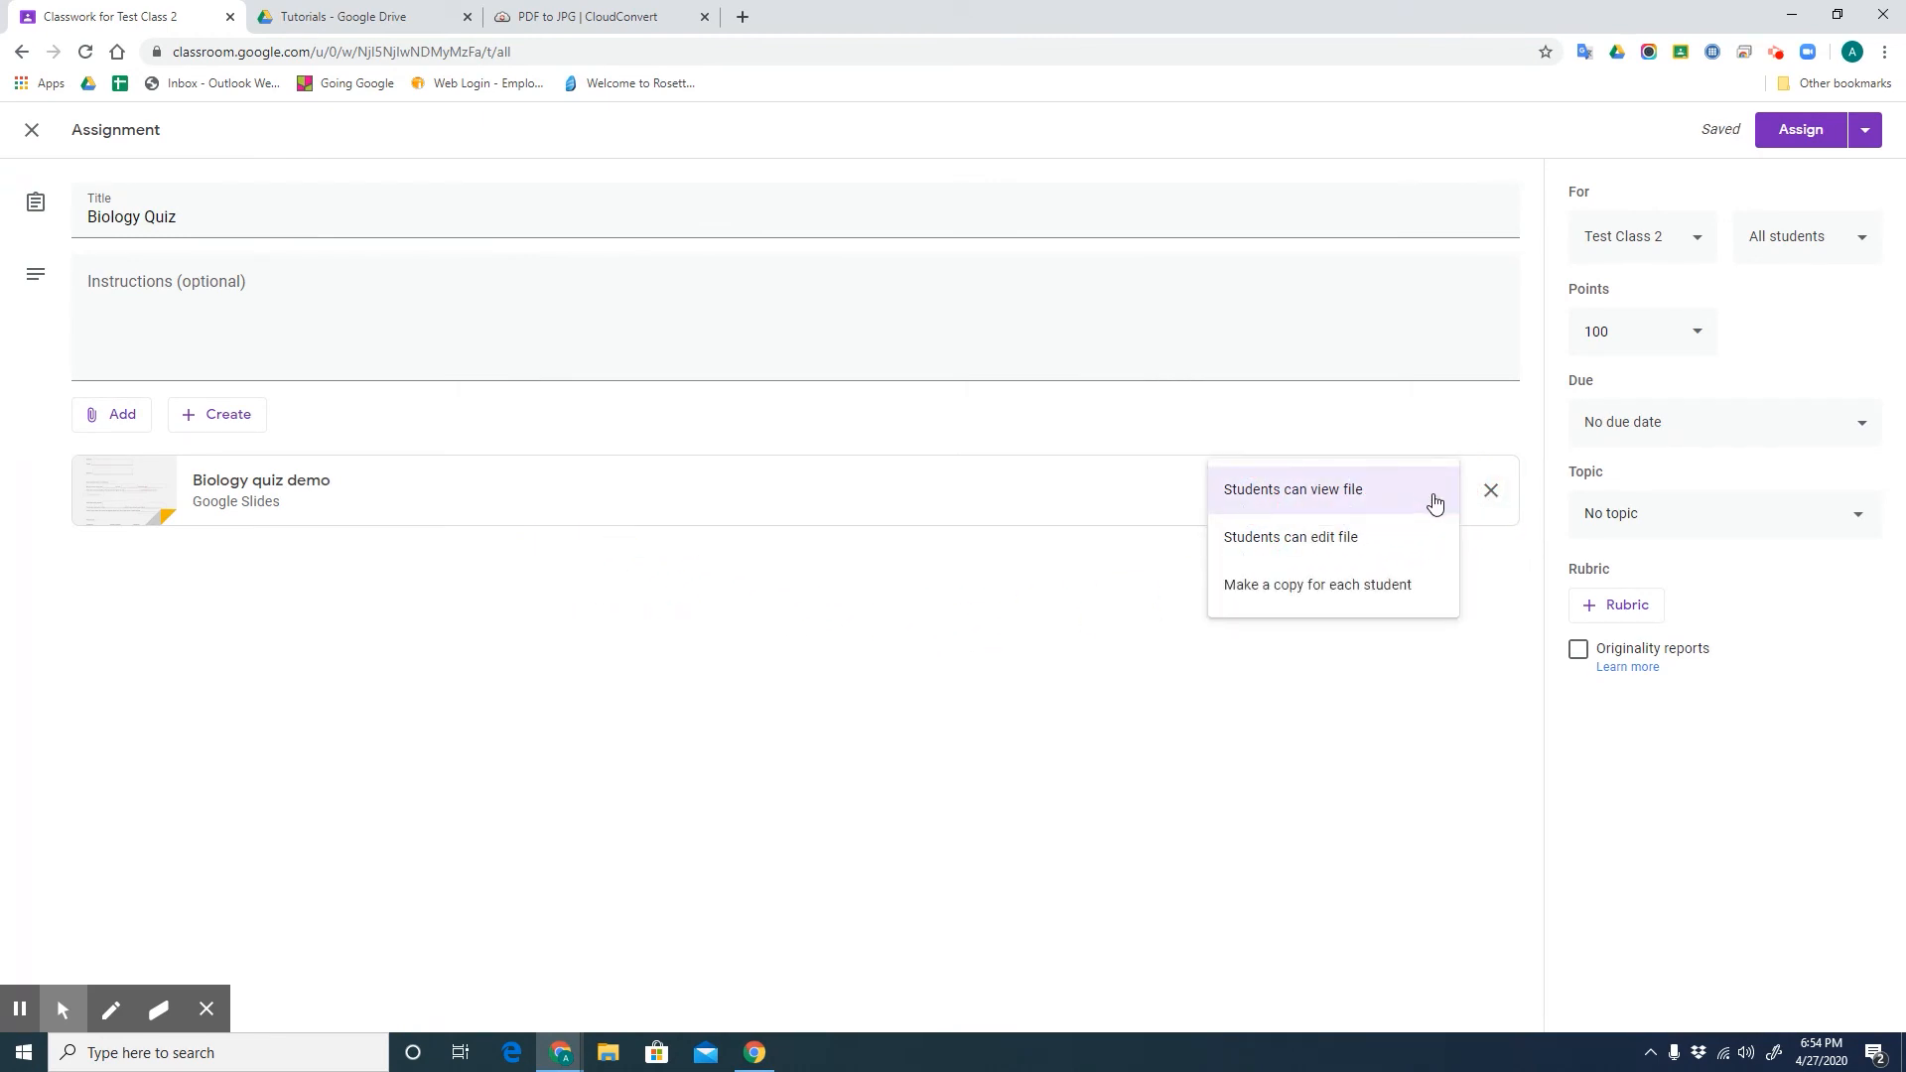
click(1354, 591)
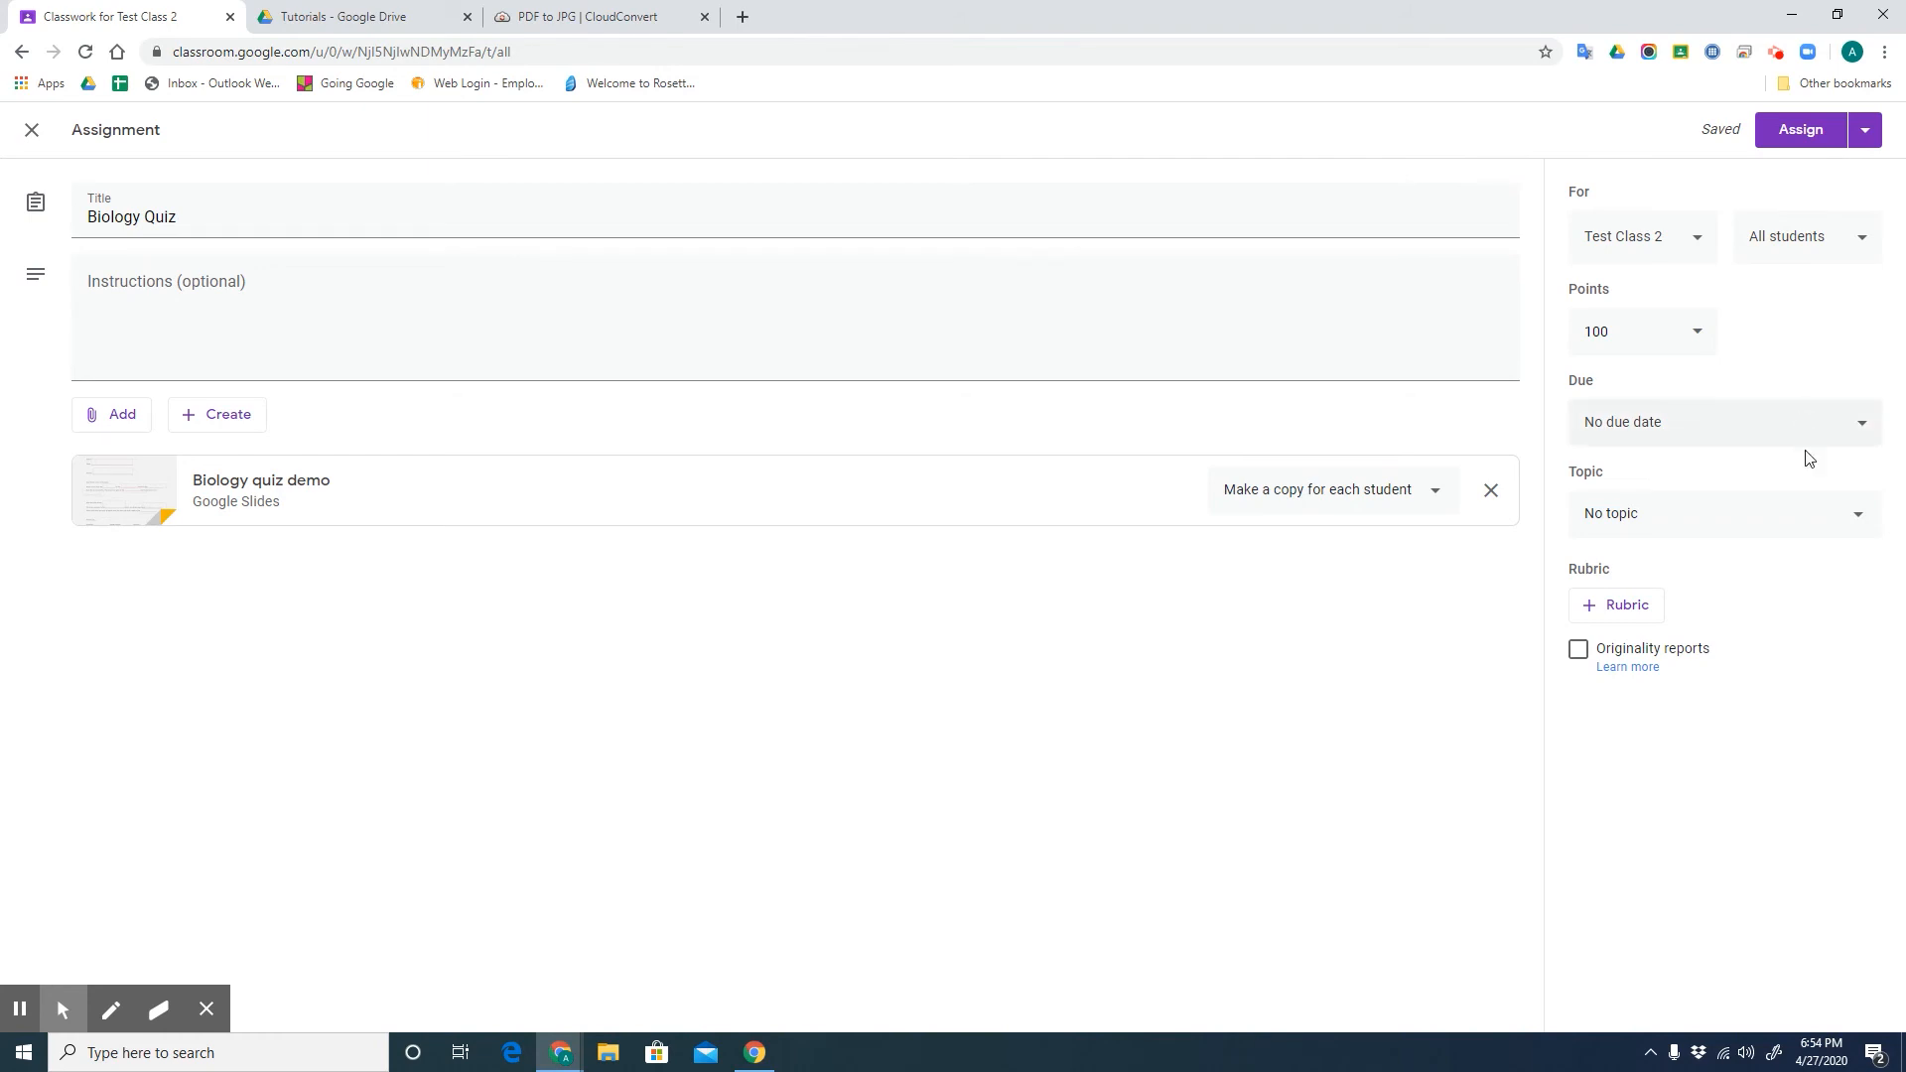
click(1794, 133)
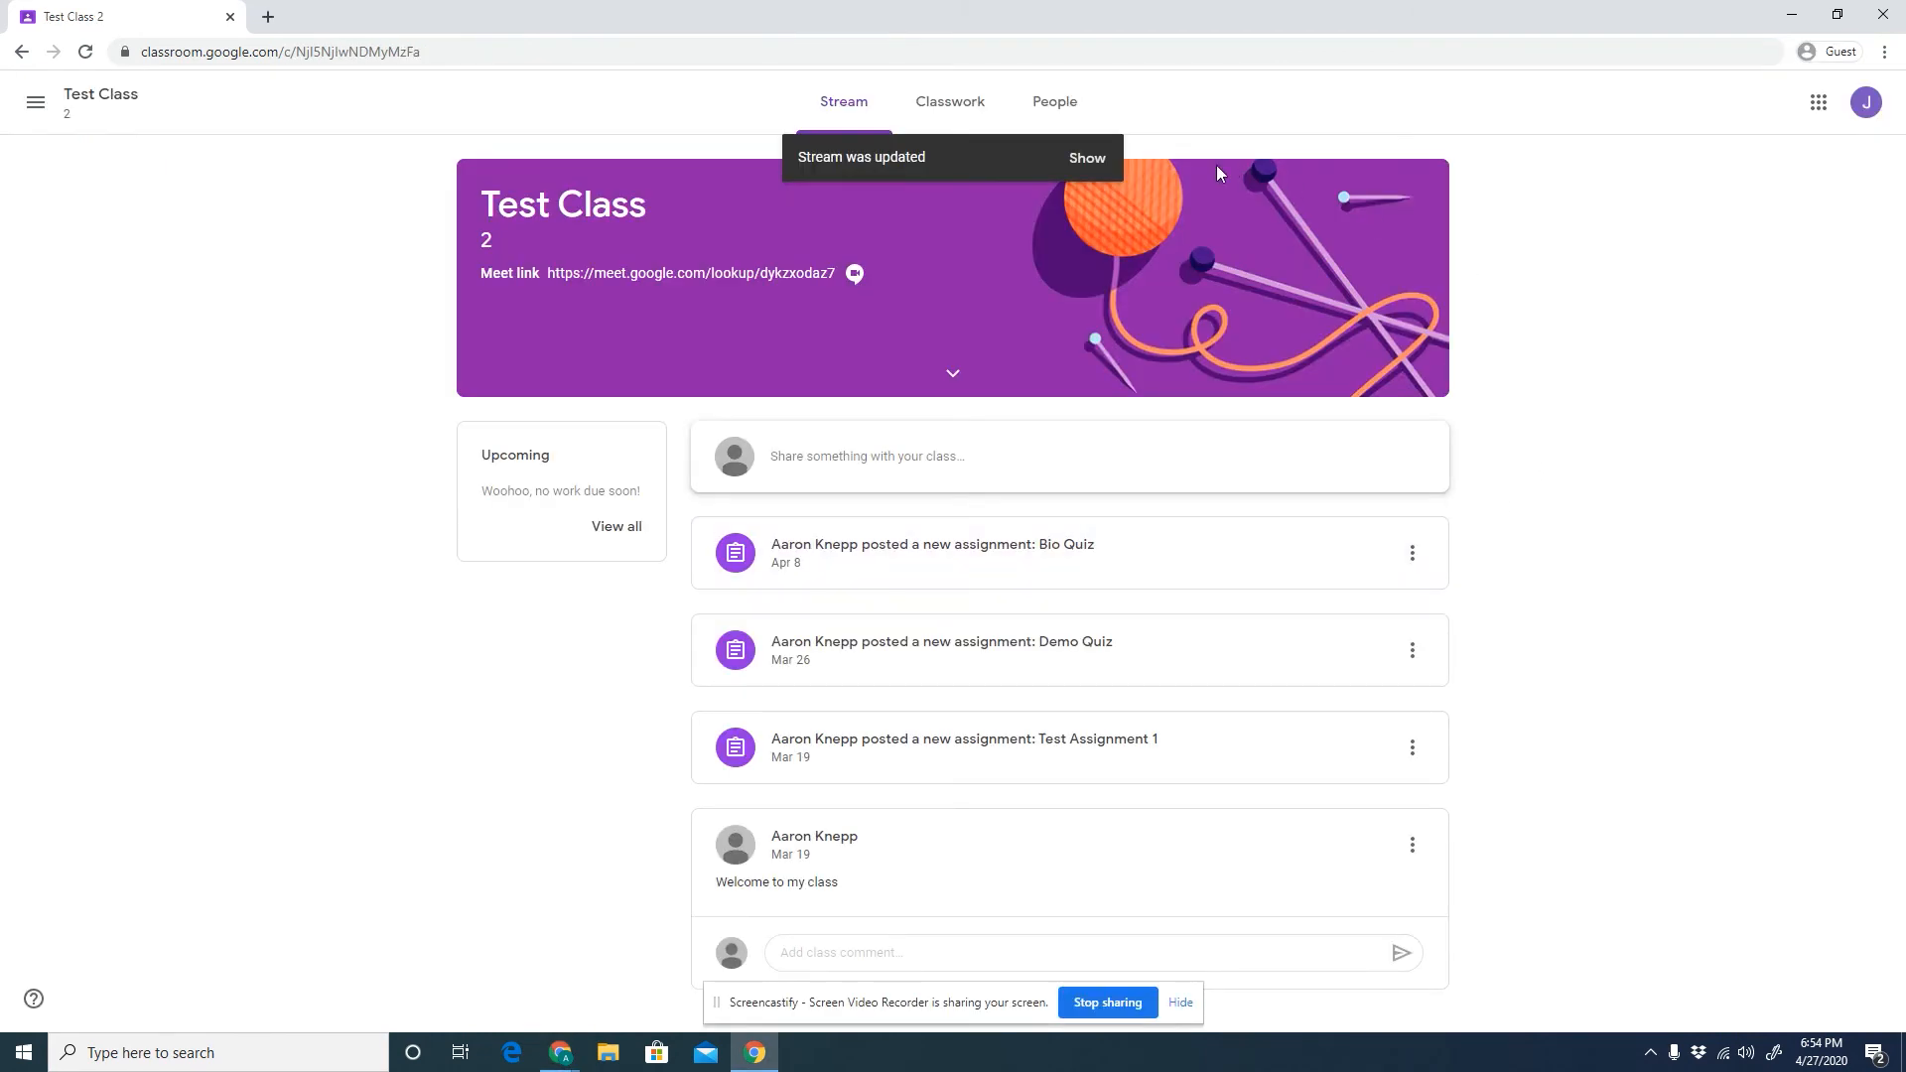
- In the student's view of Test Class, refresh the stream and open the Biology Quiz assignment from the classwork
click(1096, 160)
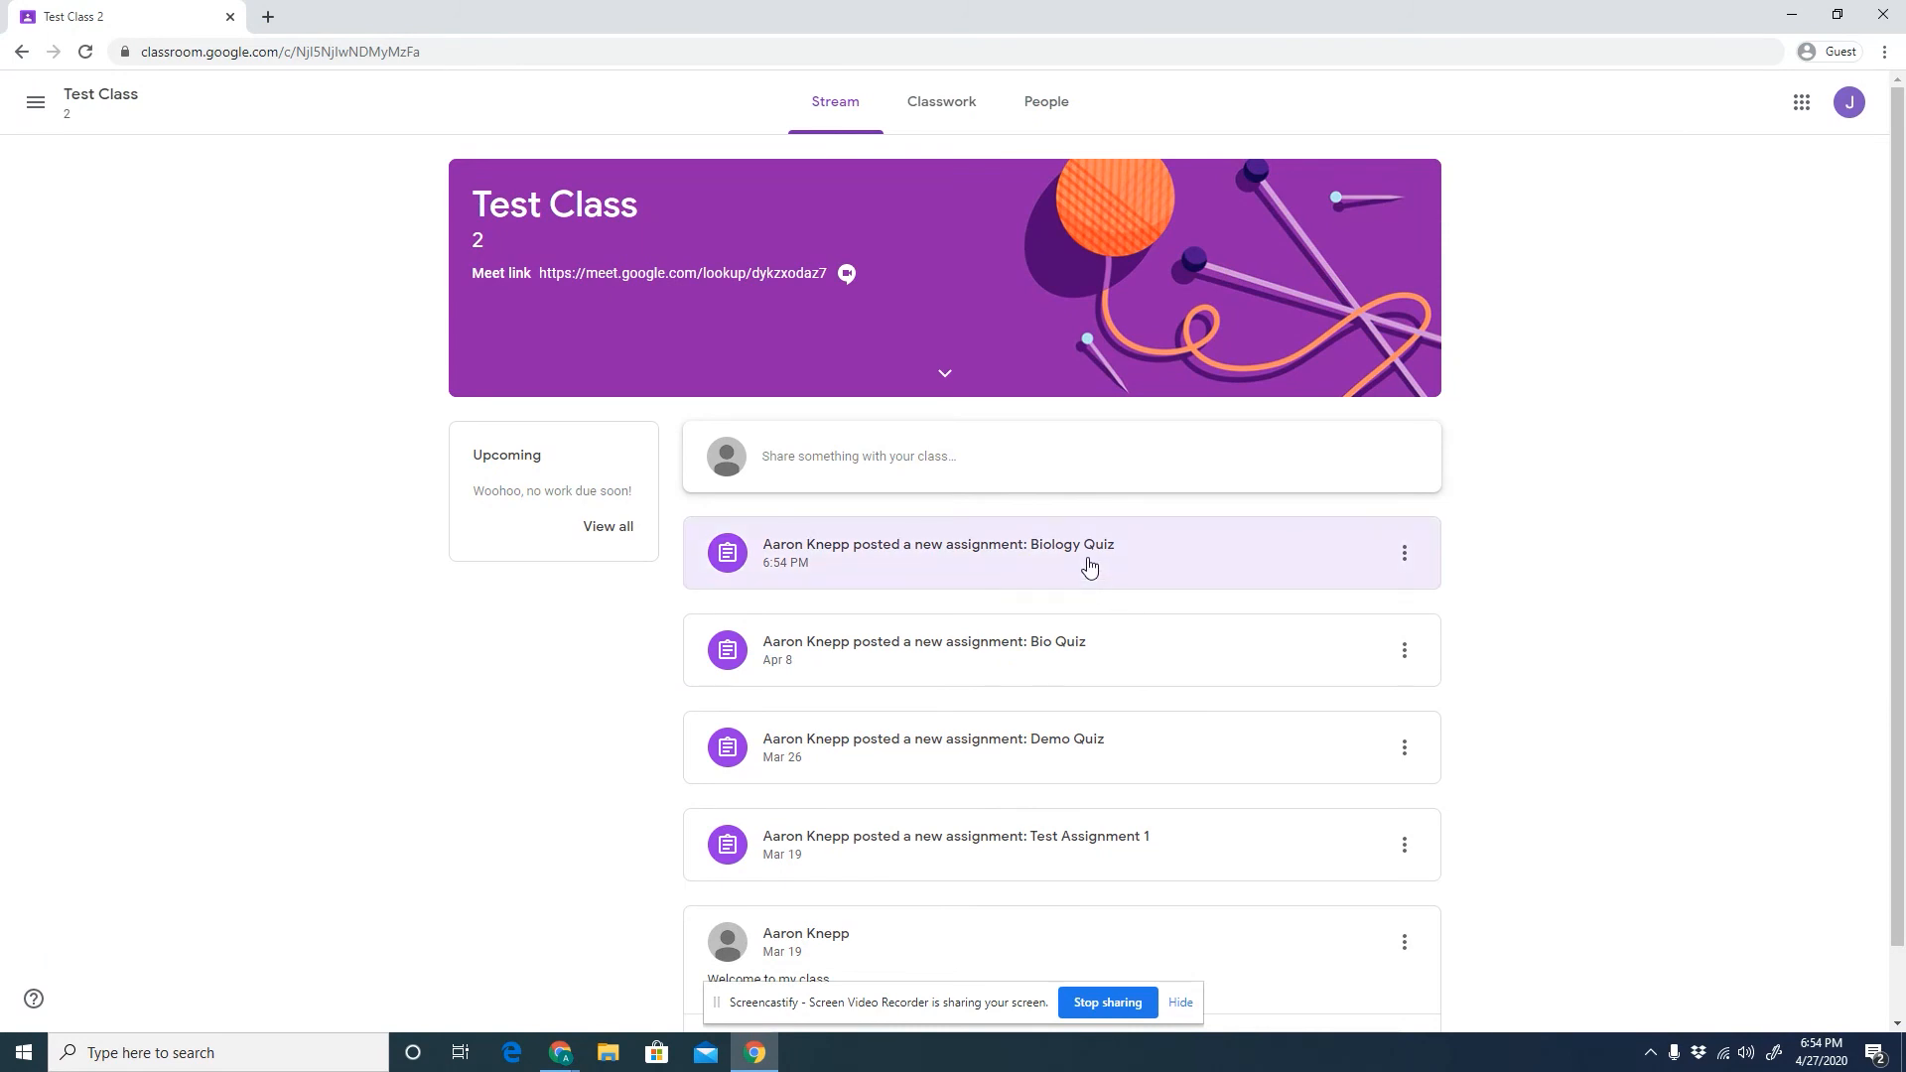
click(968, 107)
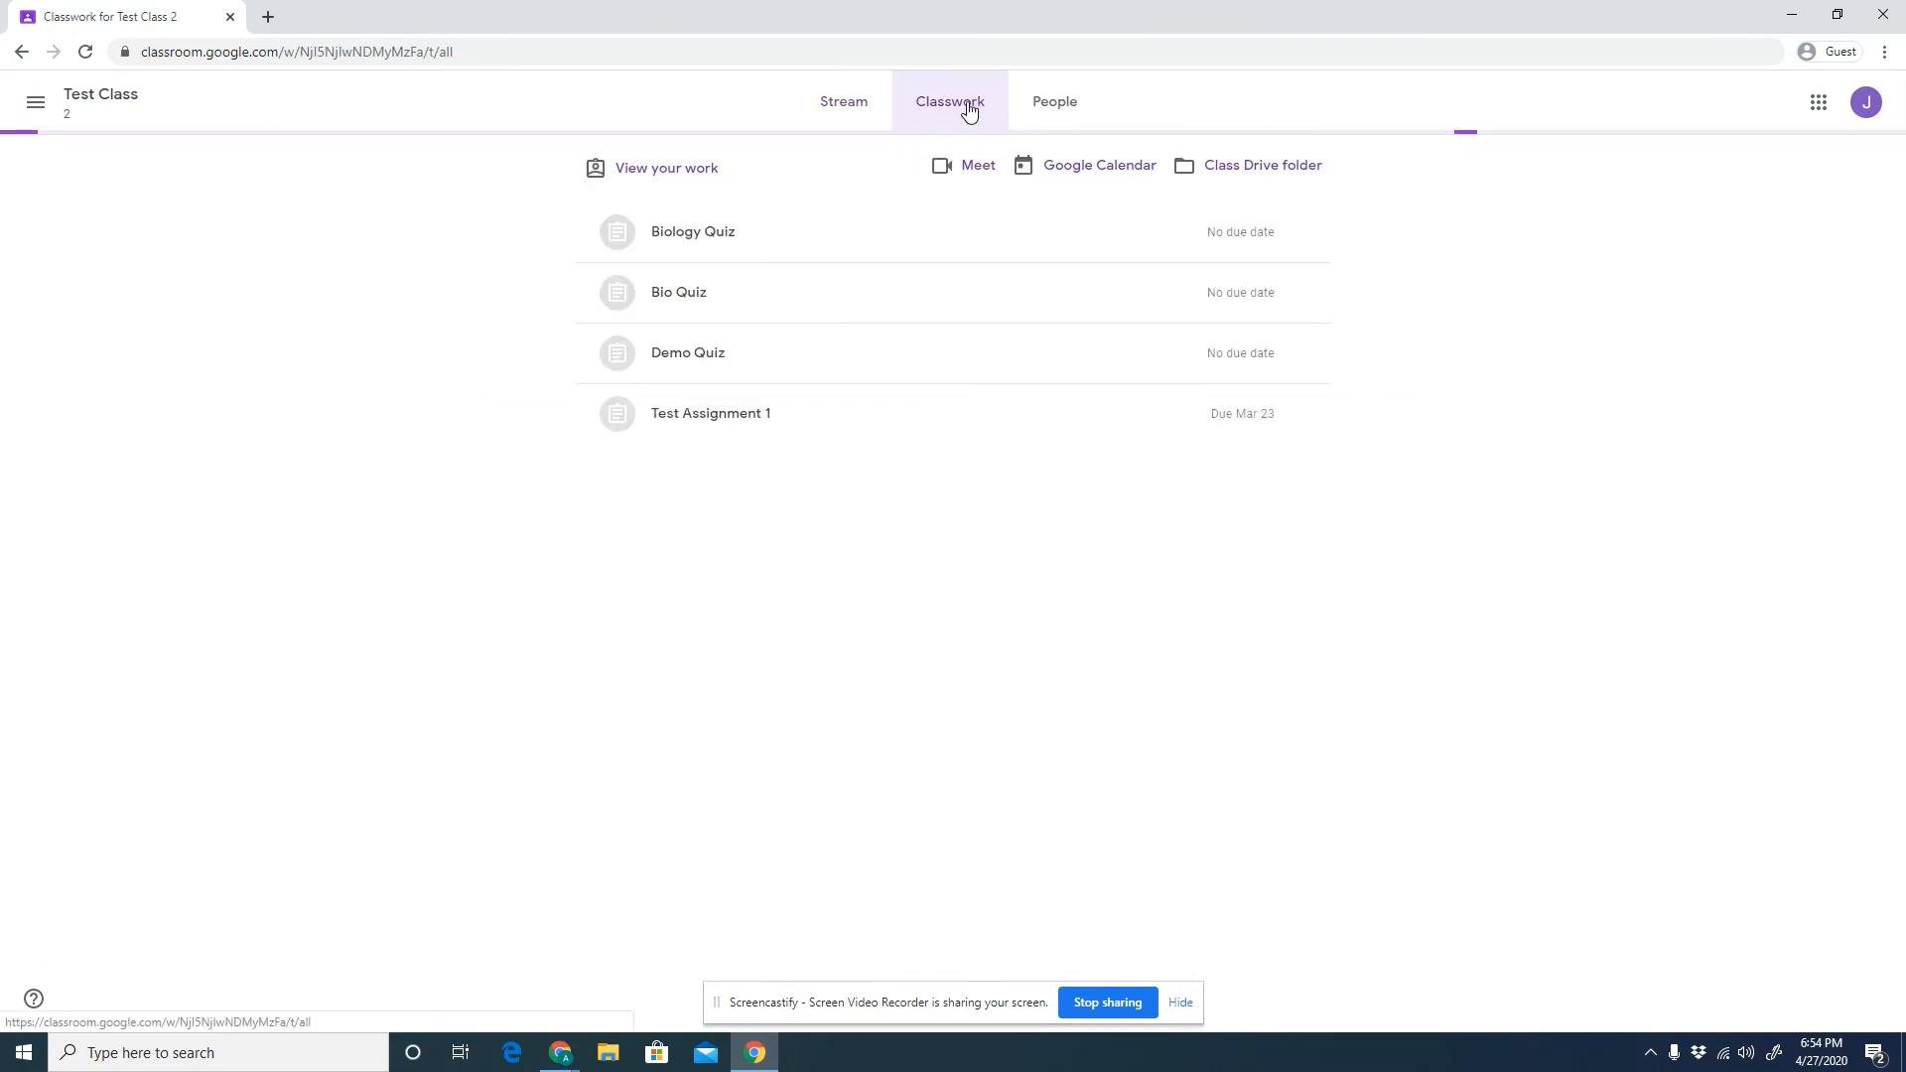
click(853, 251)
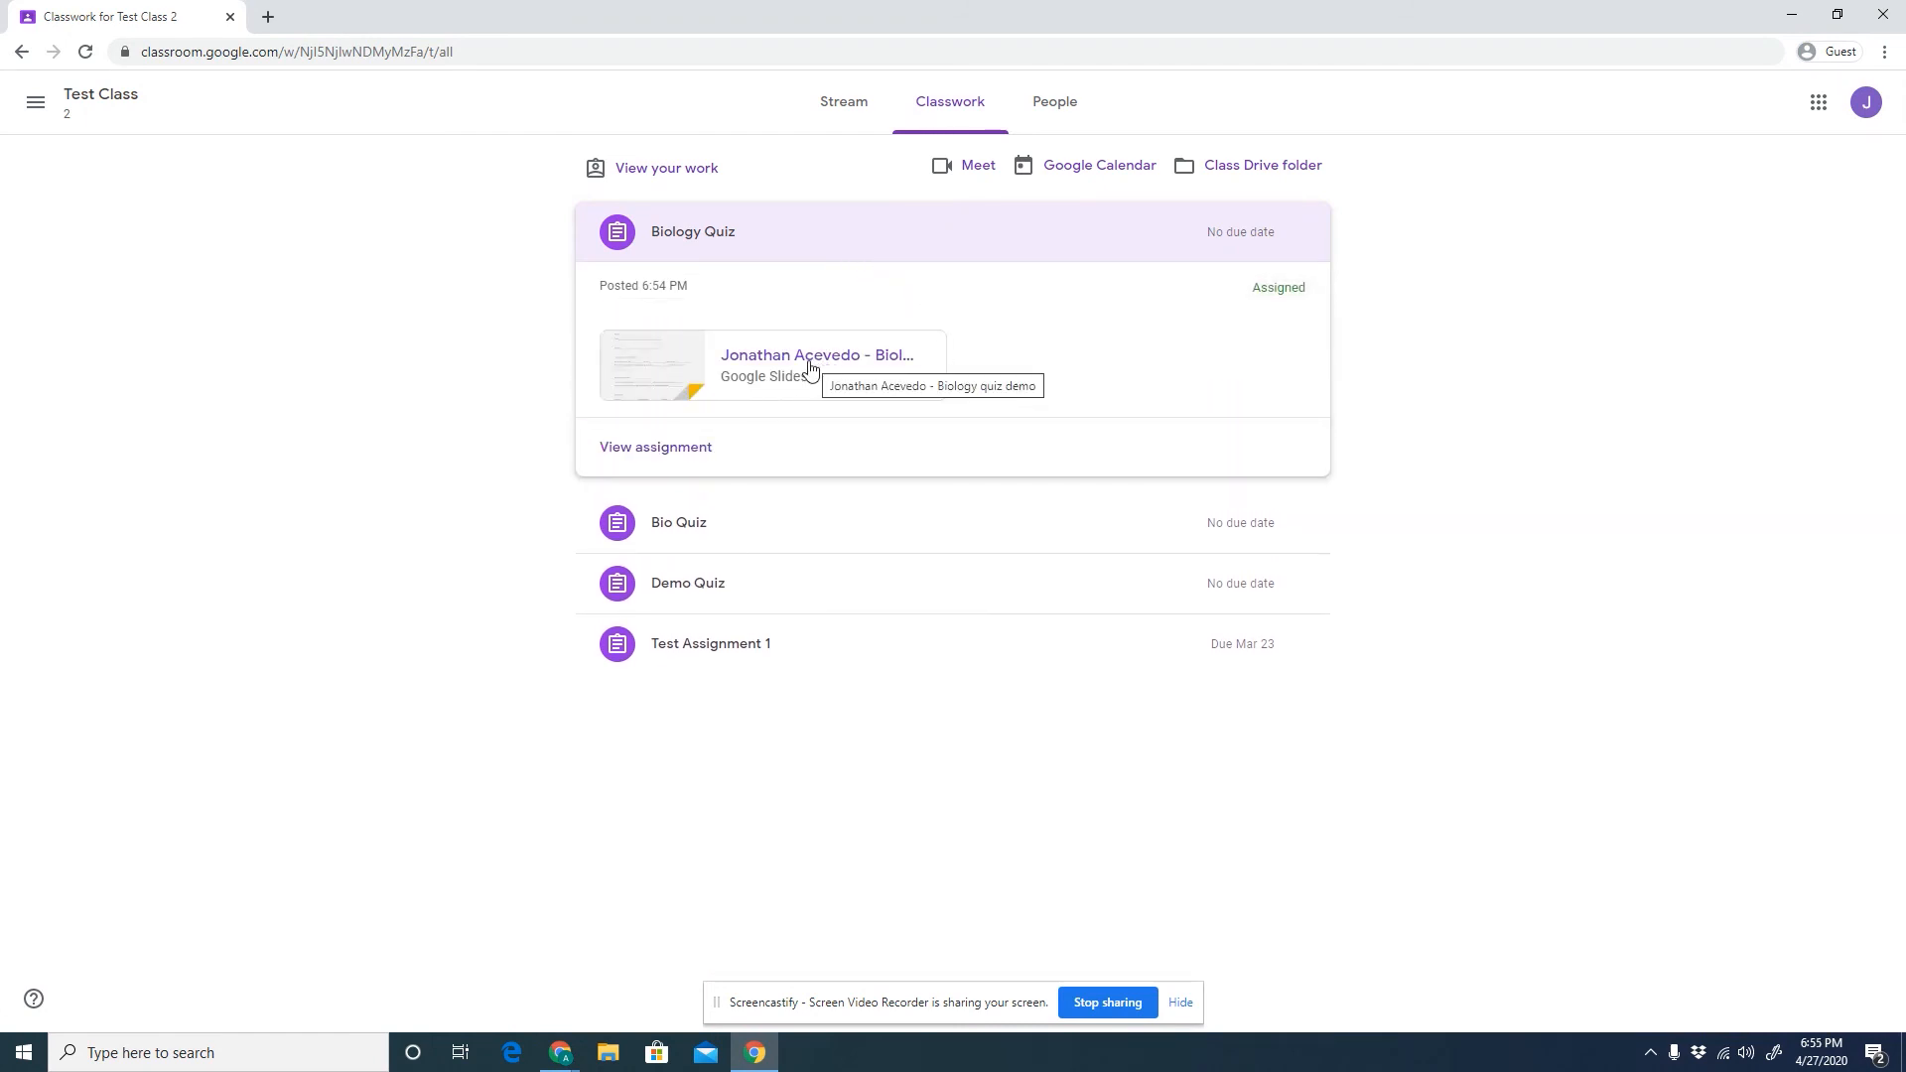
click(695, 450)
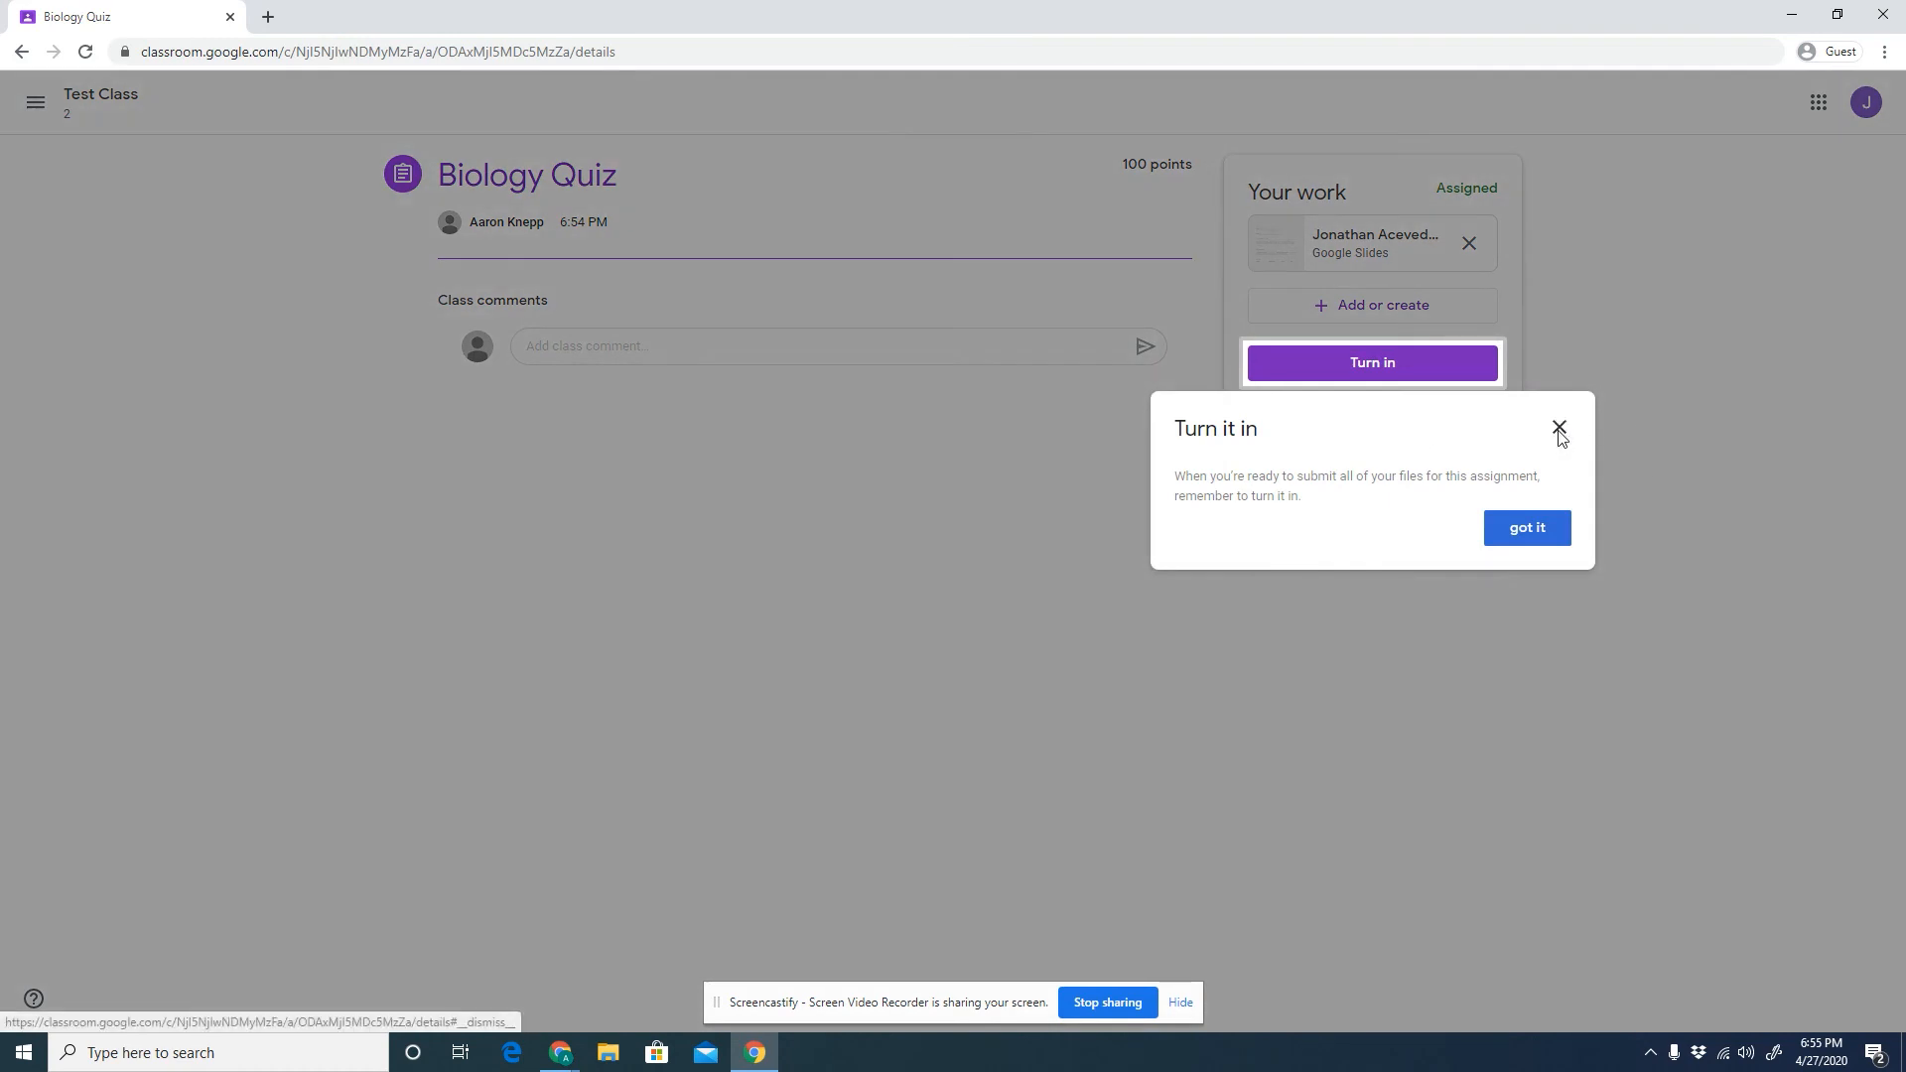
- Open the student's Google Slides copy attached to the Biology Quiz assignment, dismissing the turn-in tip and the view history notice
click(1558, 428)
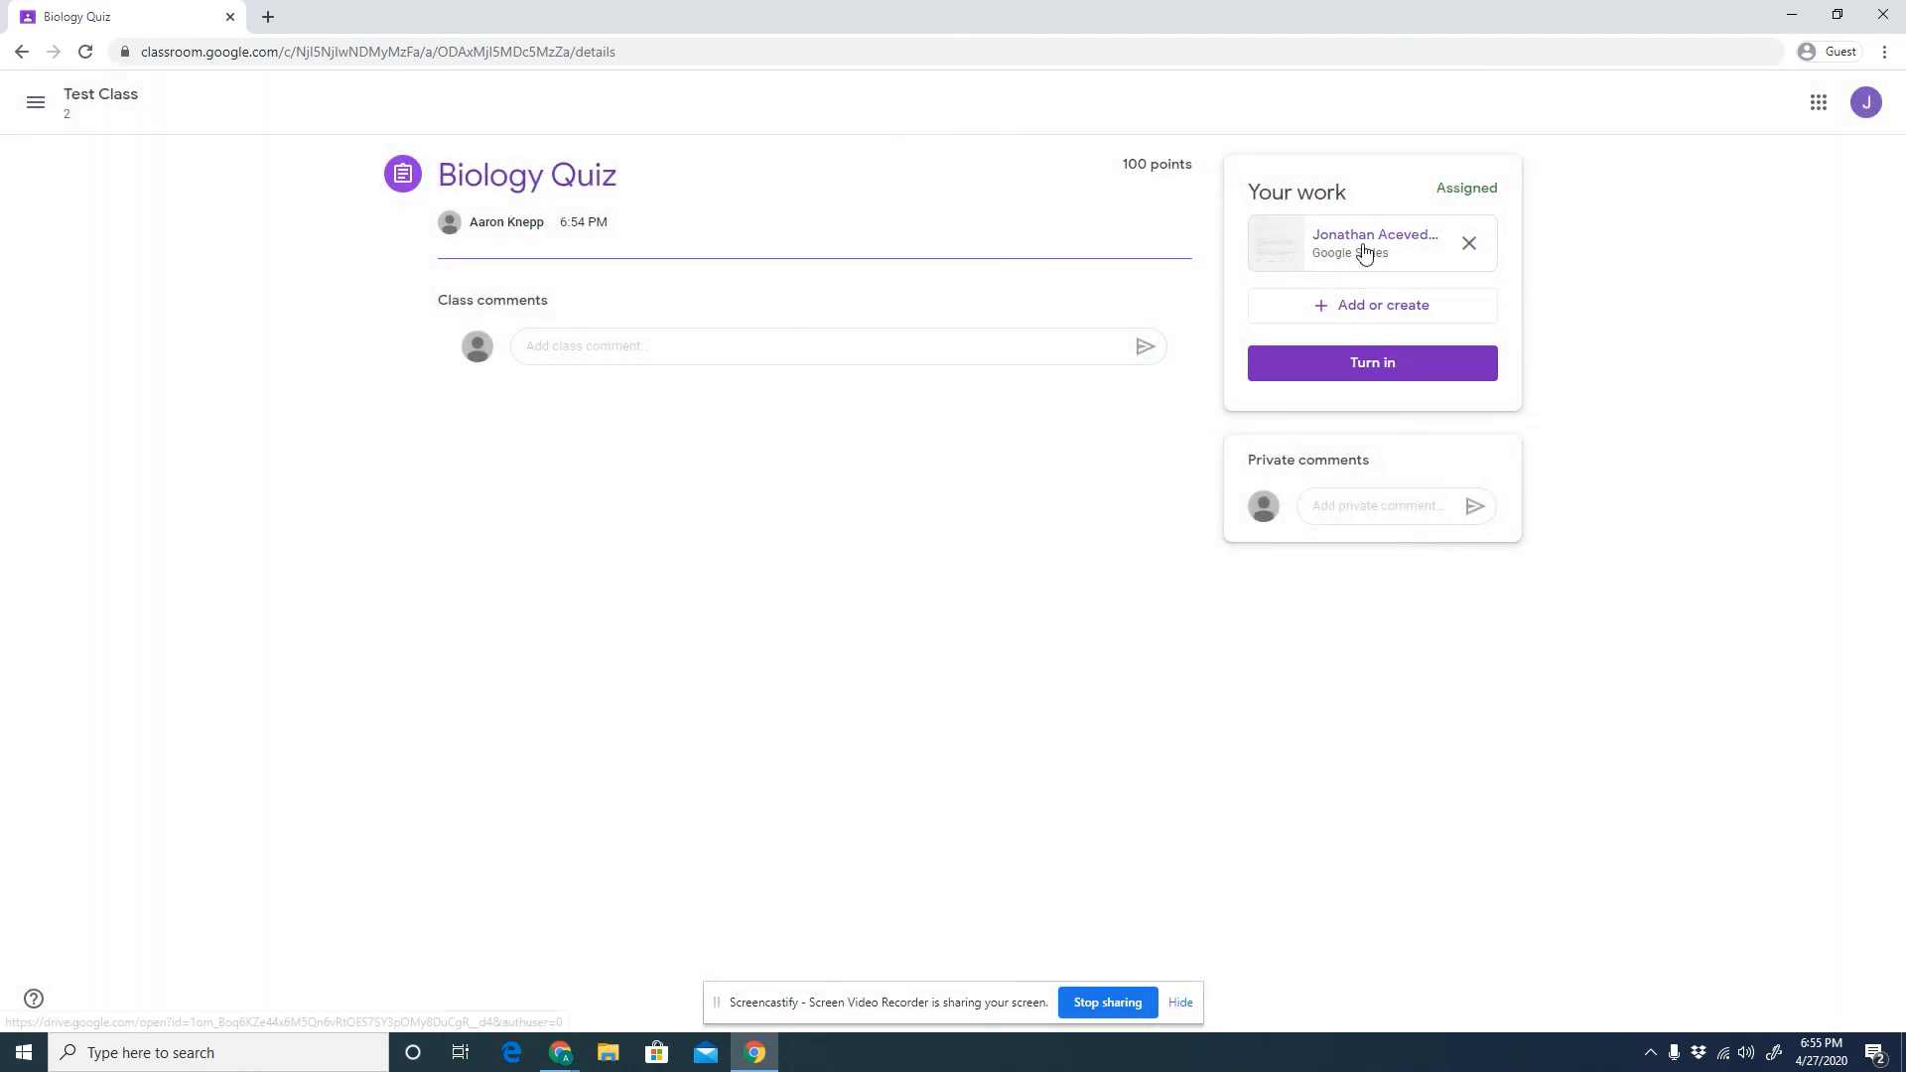
click(1363, 239)
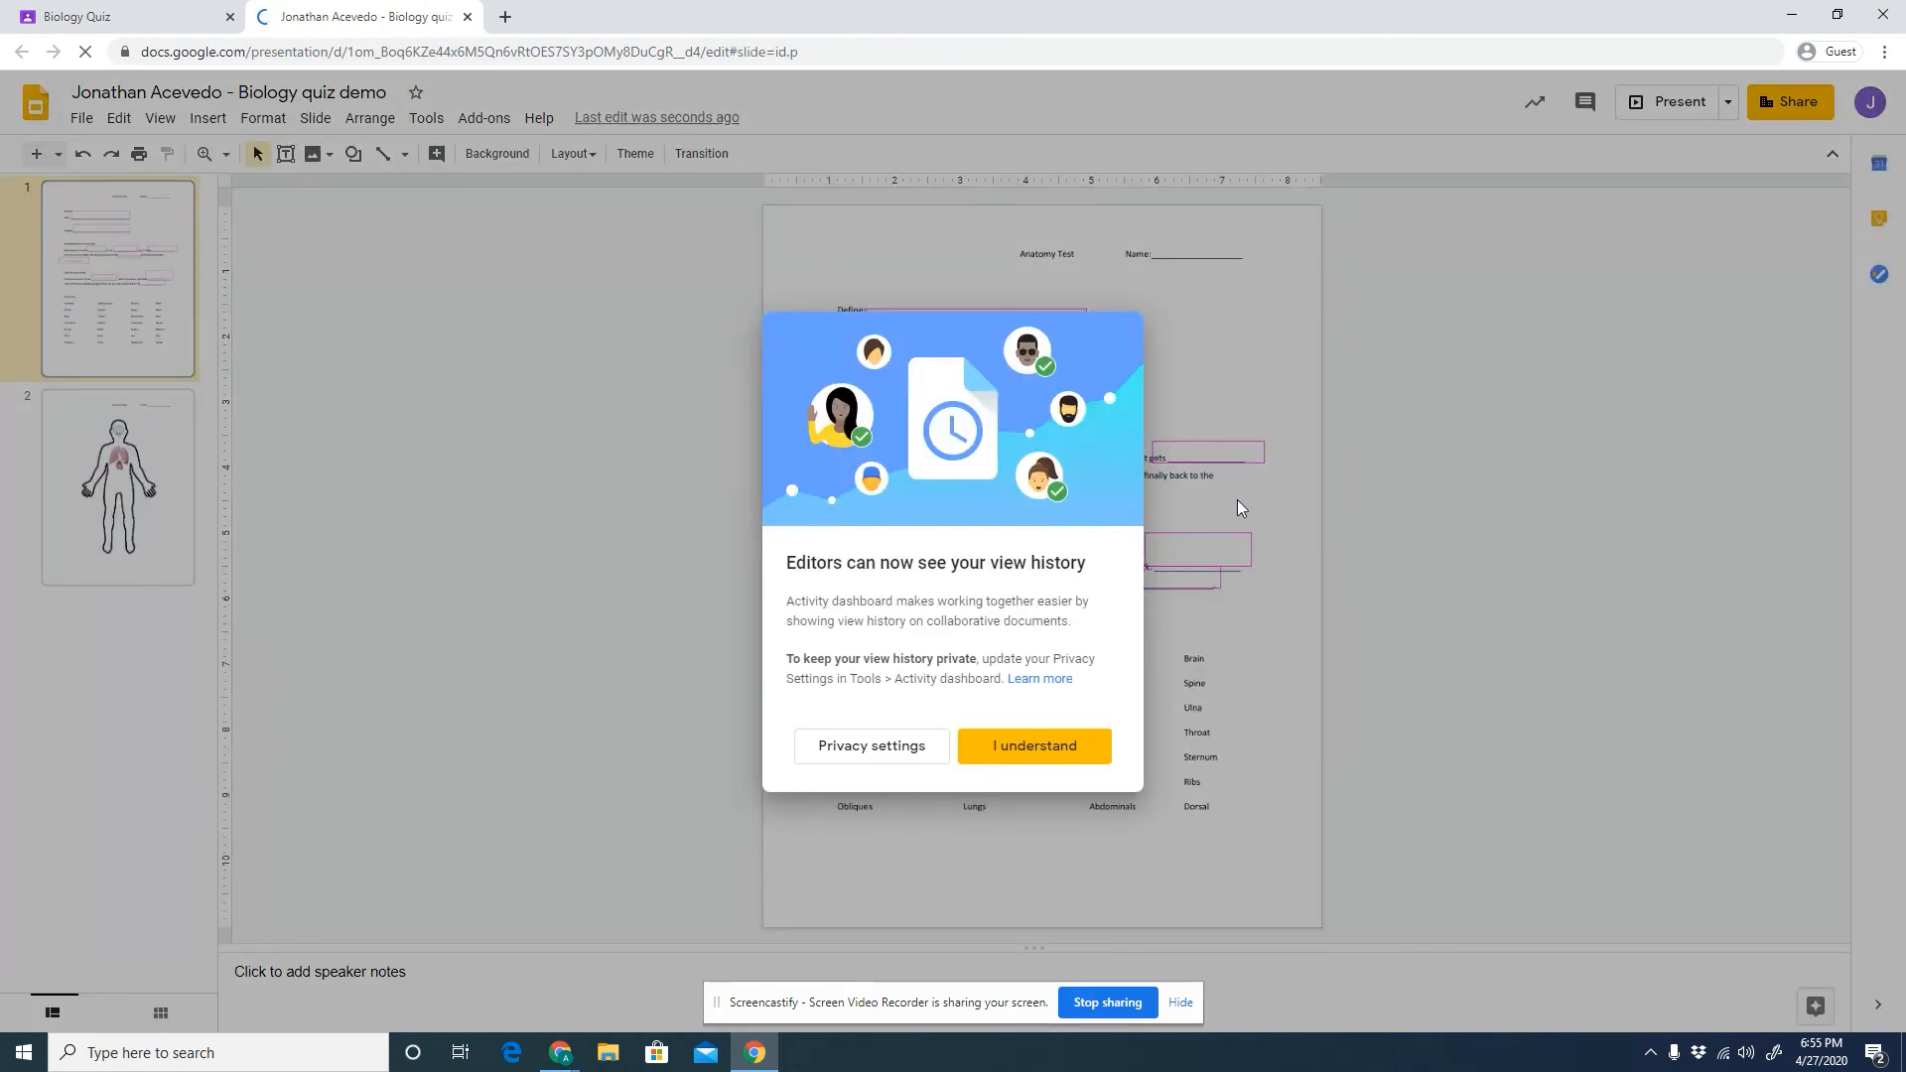
click(1058, 745)
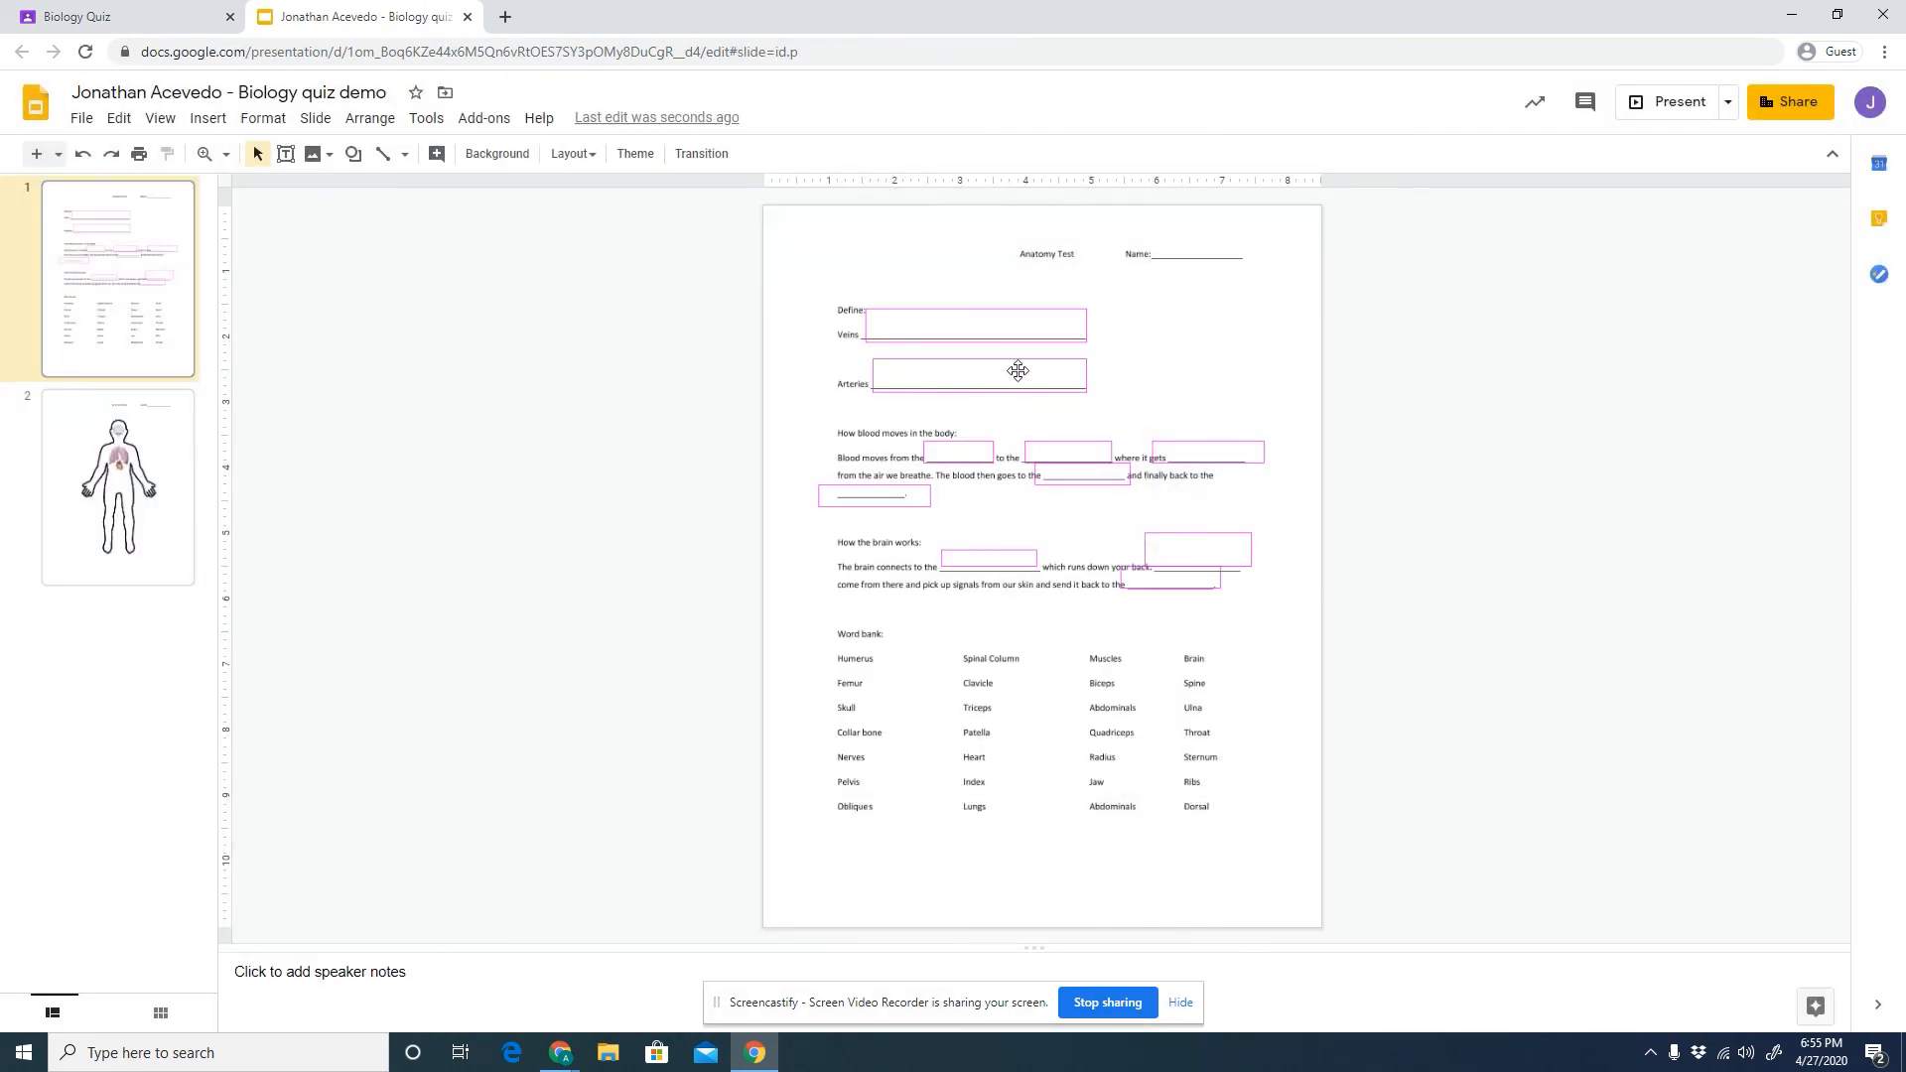
- Fill in the Veins definition box on the first slide with "Brings blood to the heart"
click(927, 328)
click(908, 336)
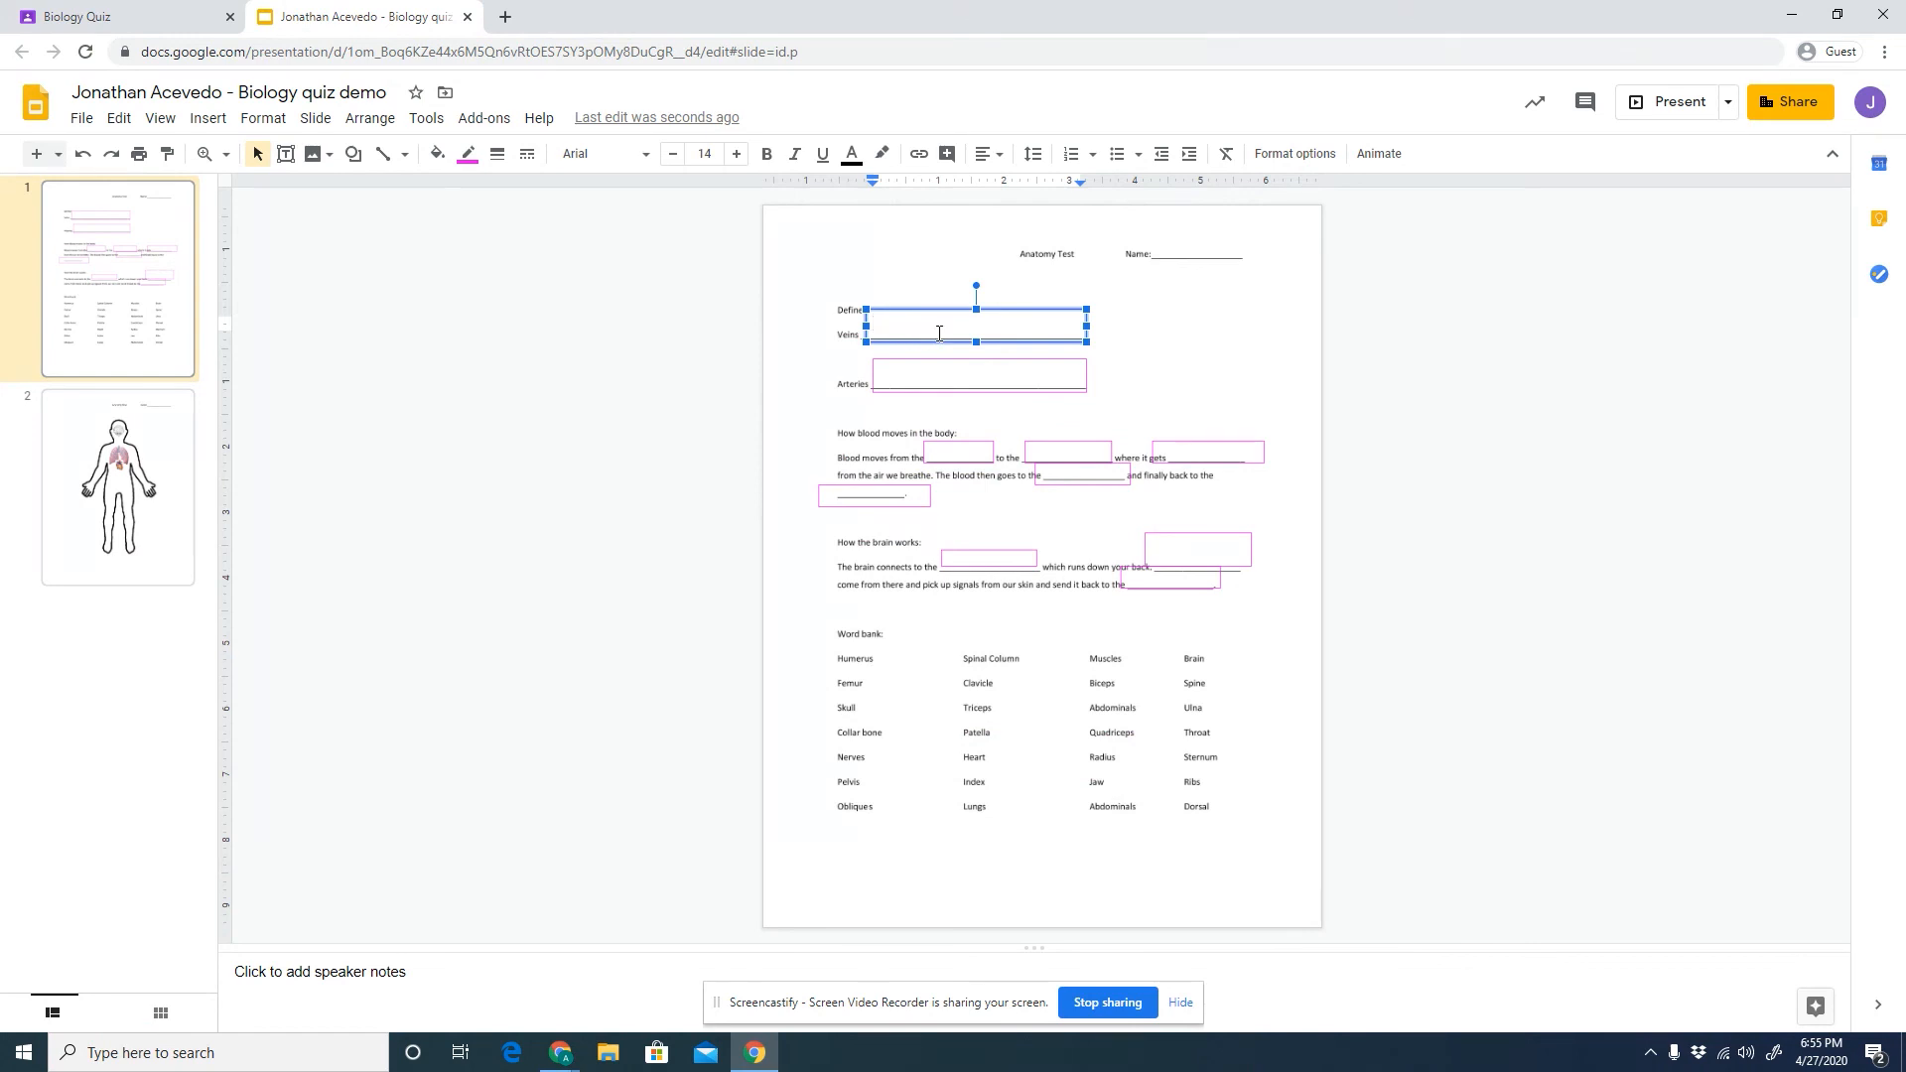
click(1192, 242)
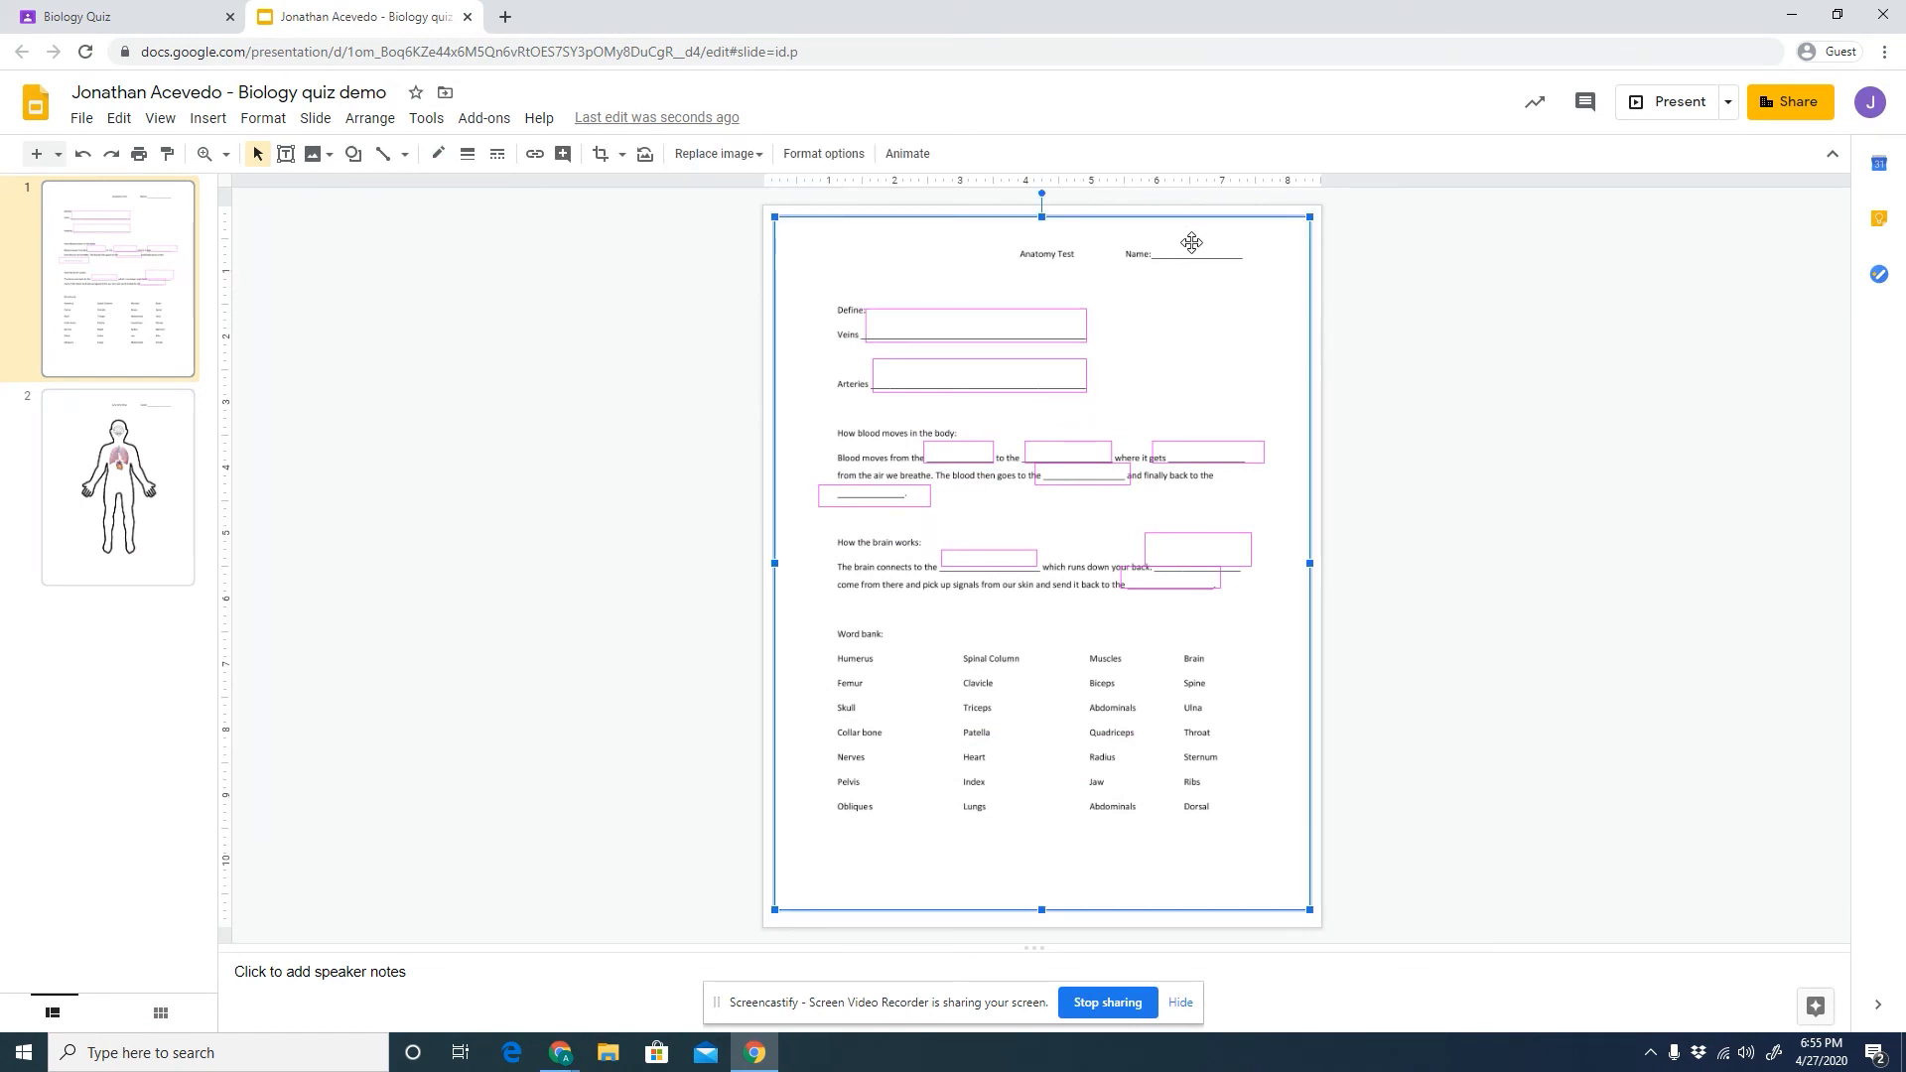
click(930, 335)
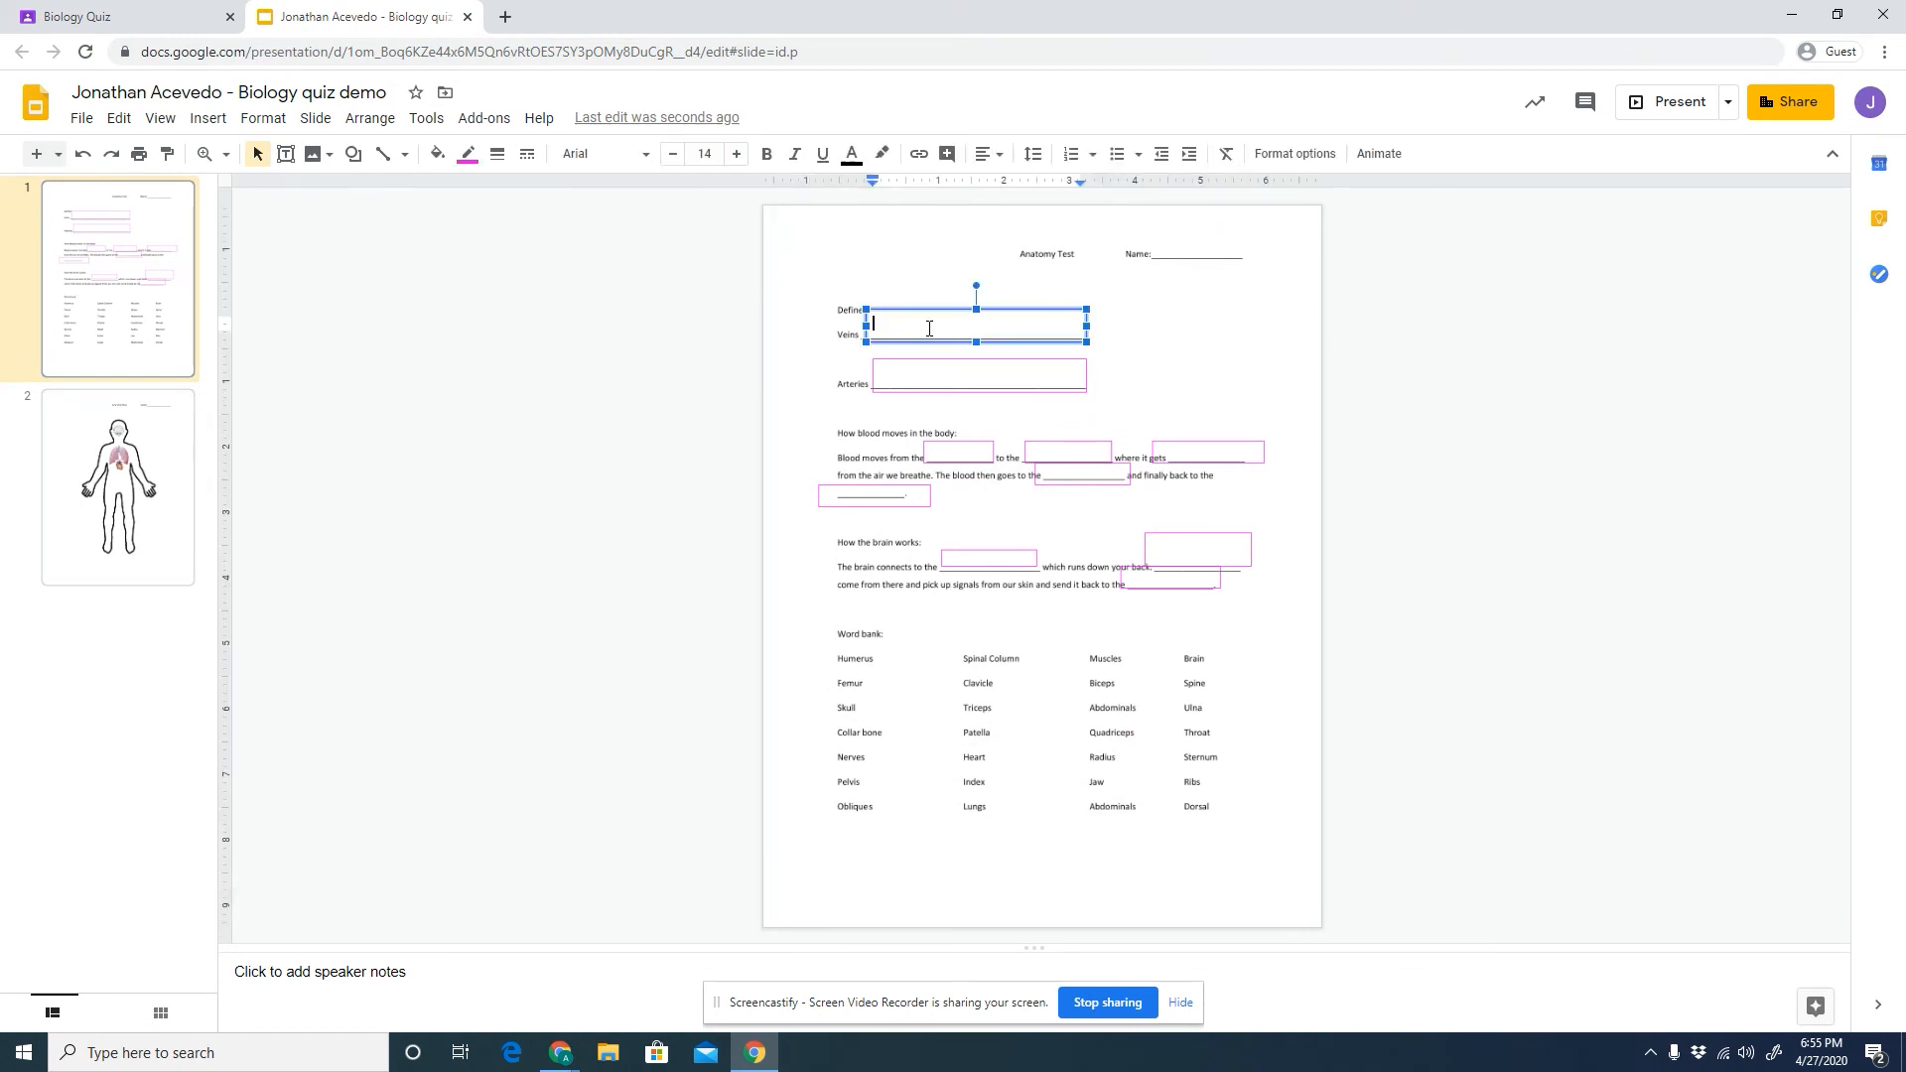
text(Brings blood to t)
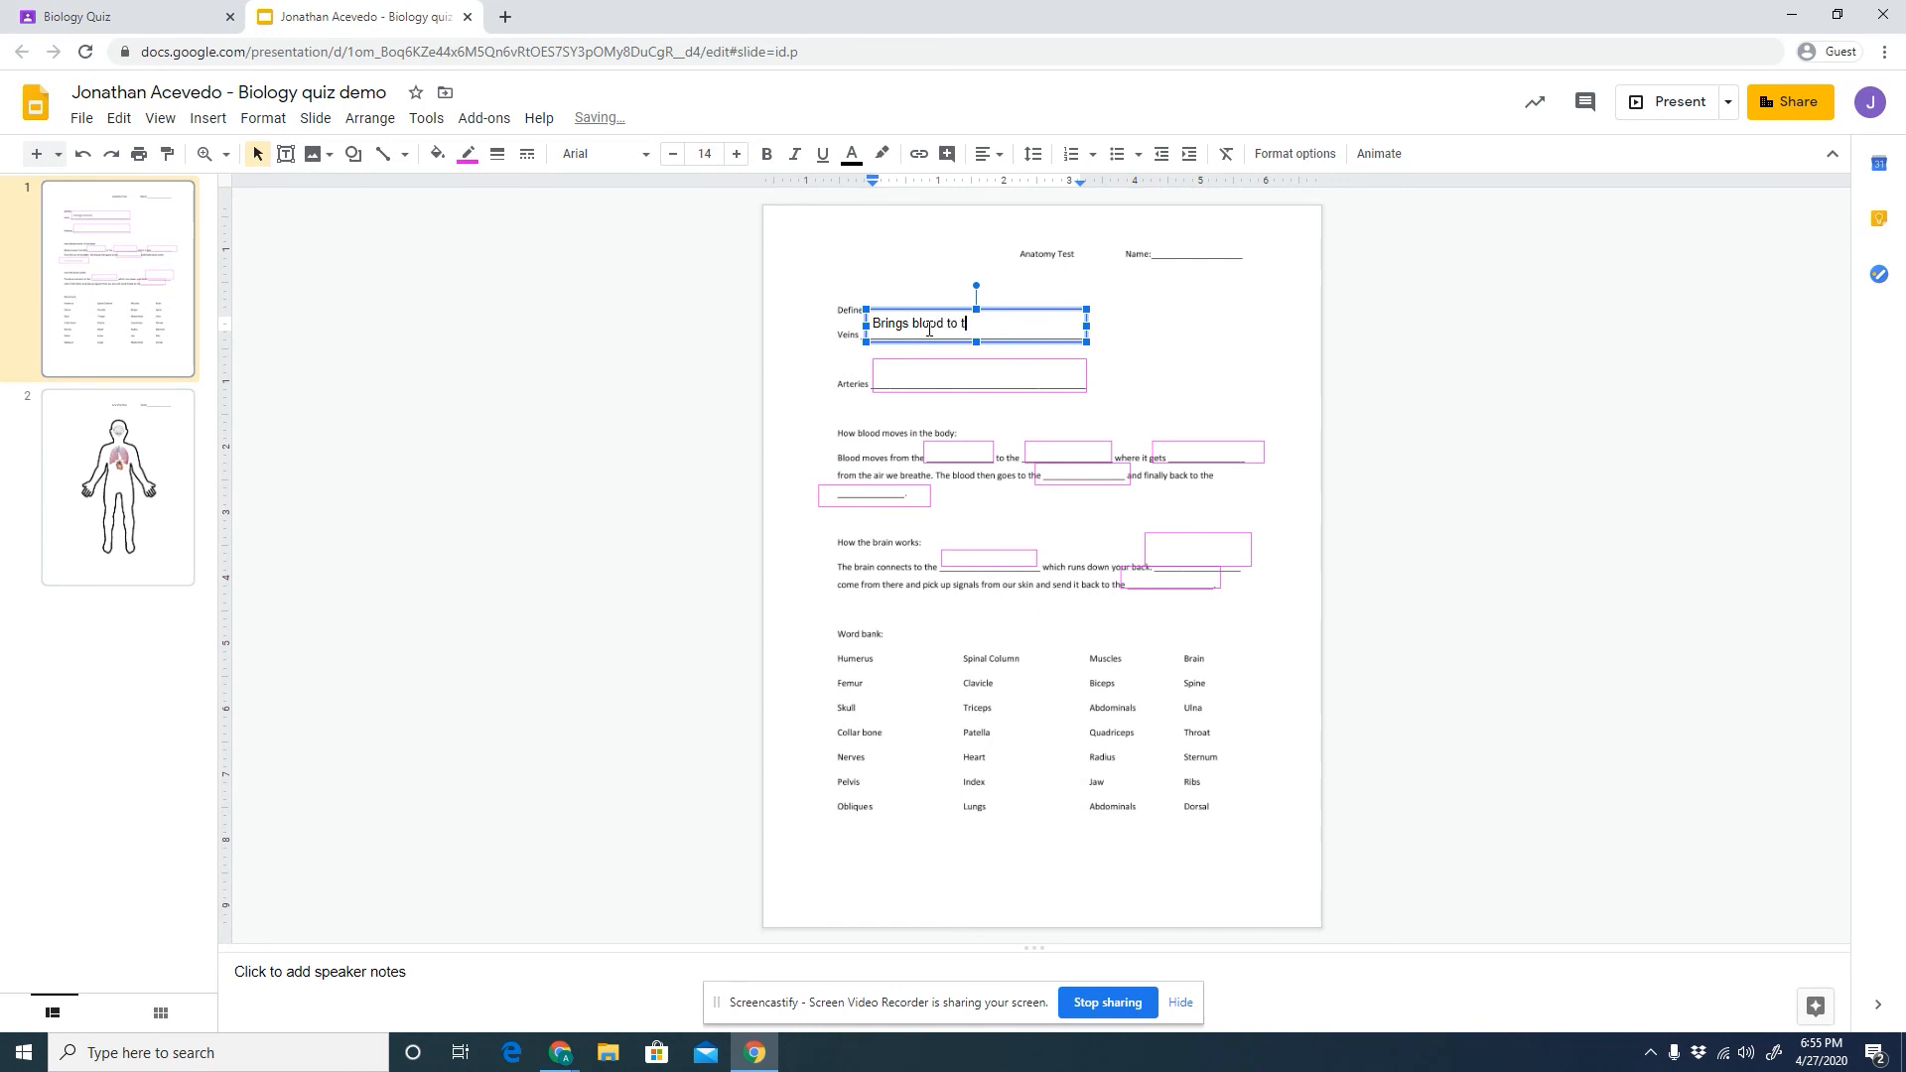
text(he heart)
click(1153, 239)
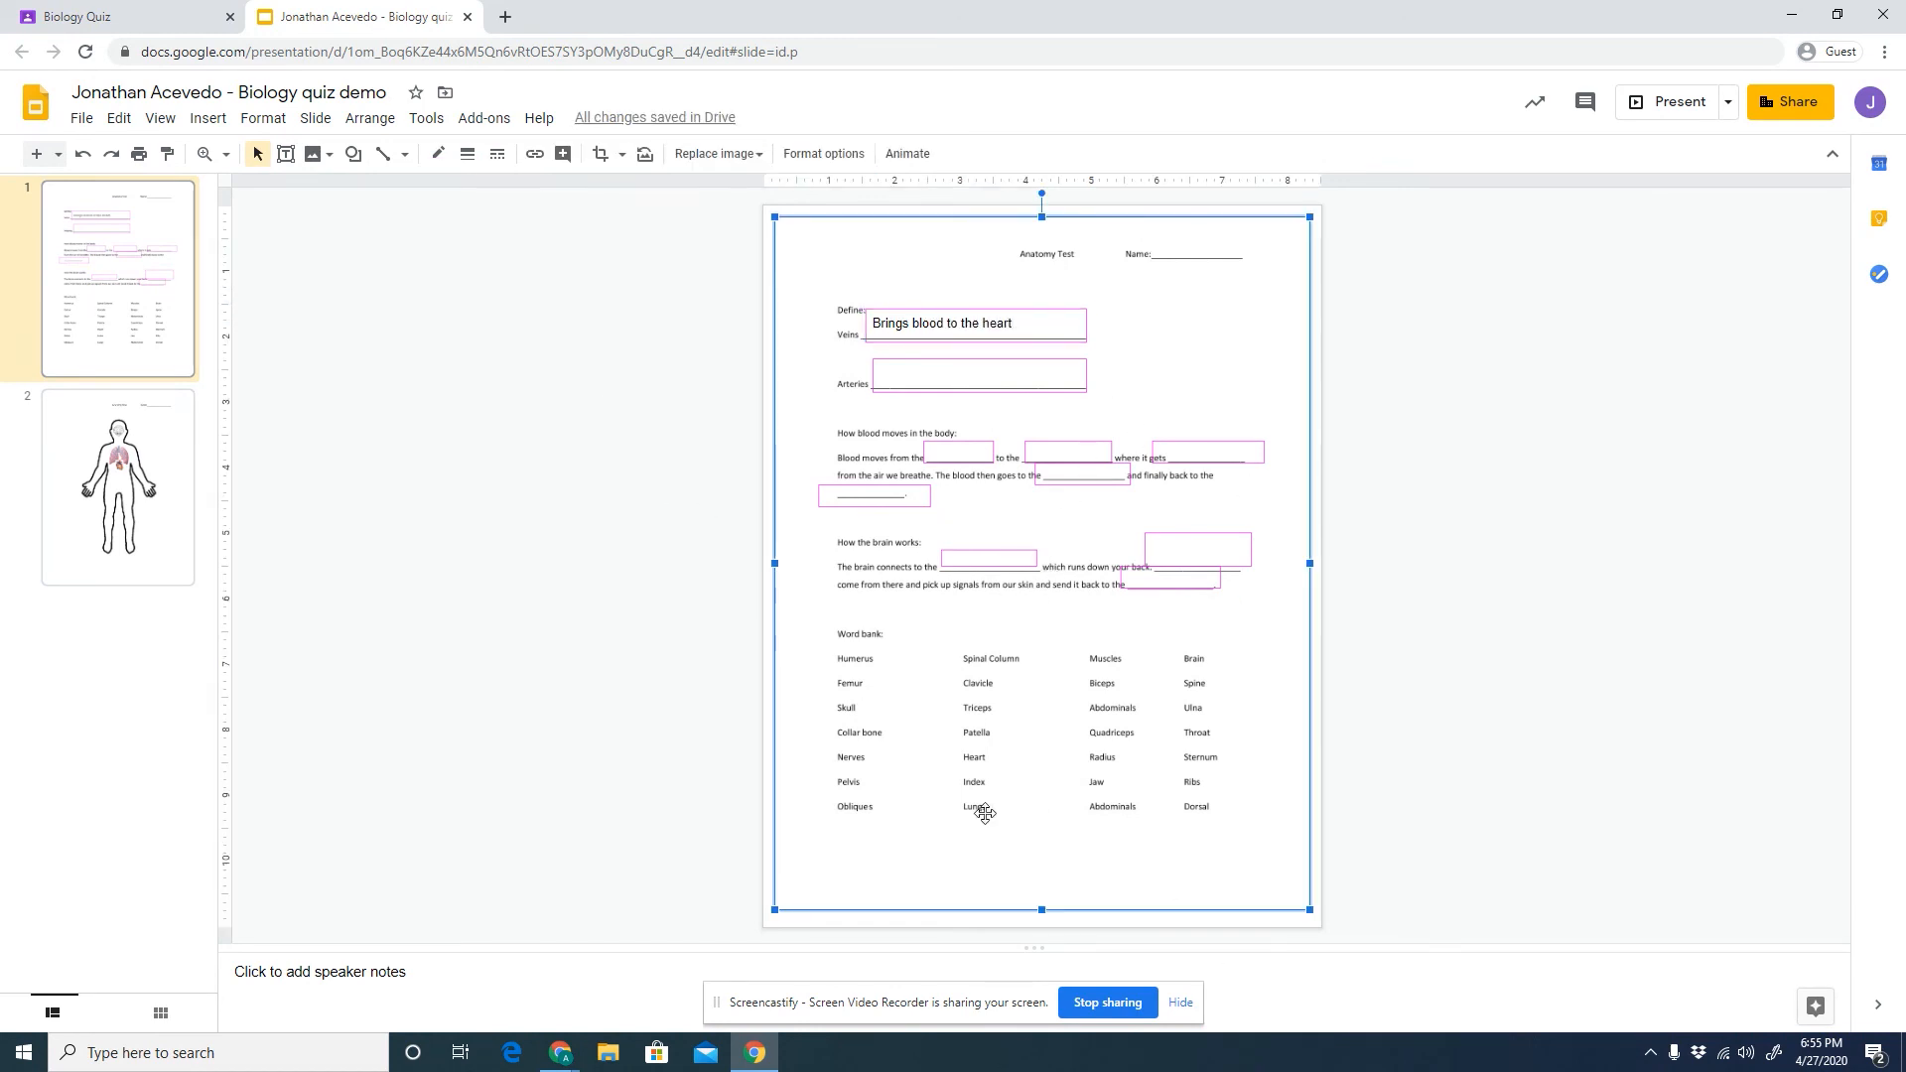
click(667, 586)
- Close the student's presentation and turn in the Biology Quiz assignment, confirming the submission
click(468, 16)
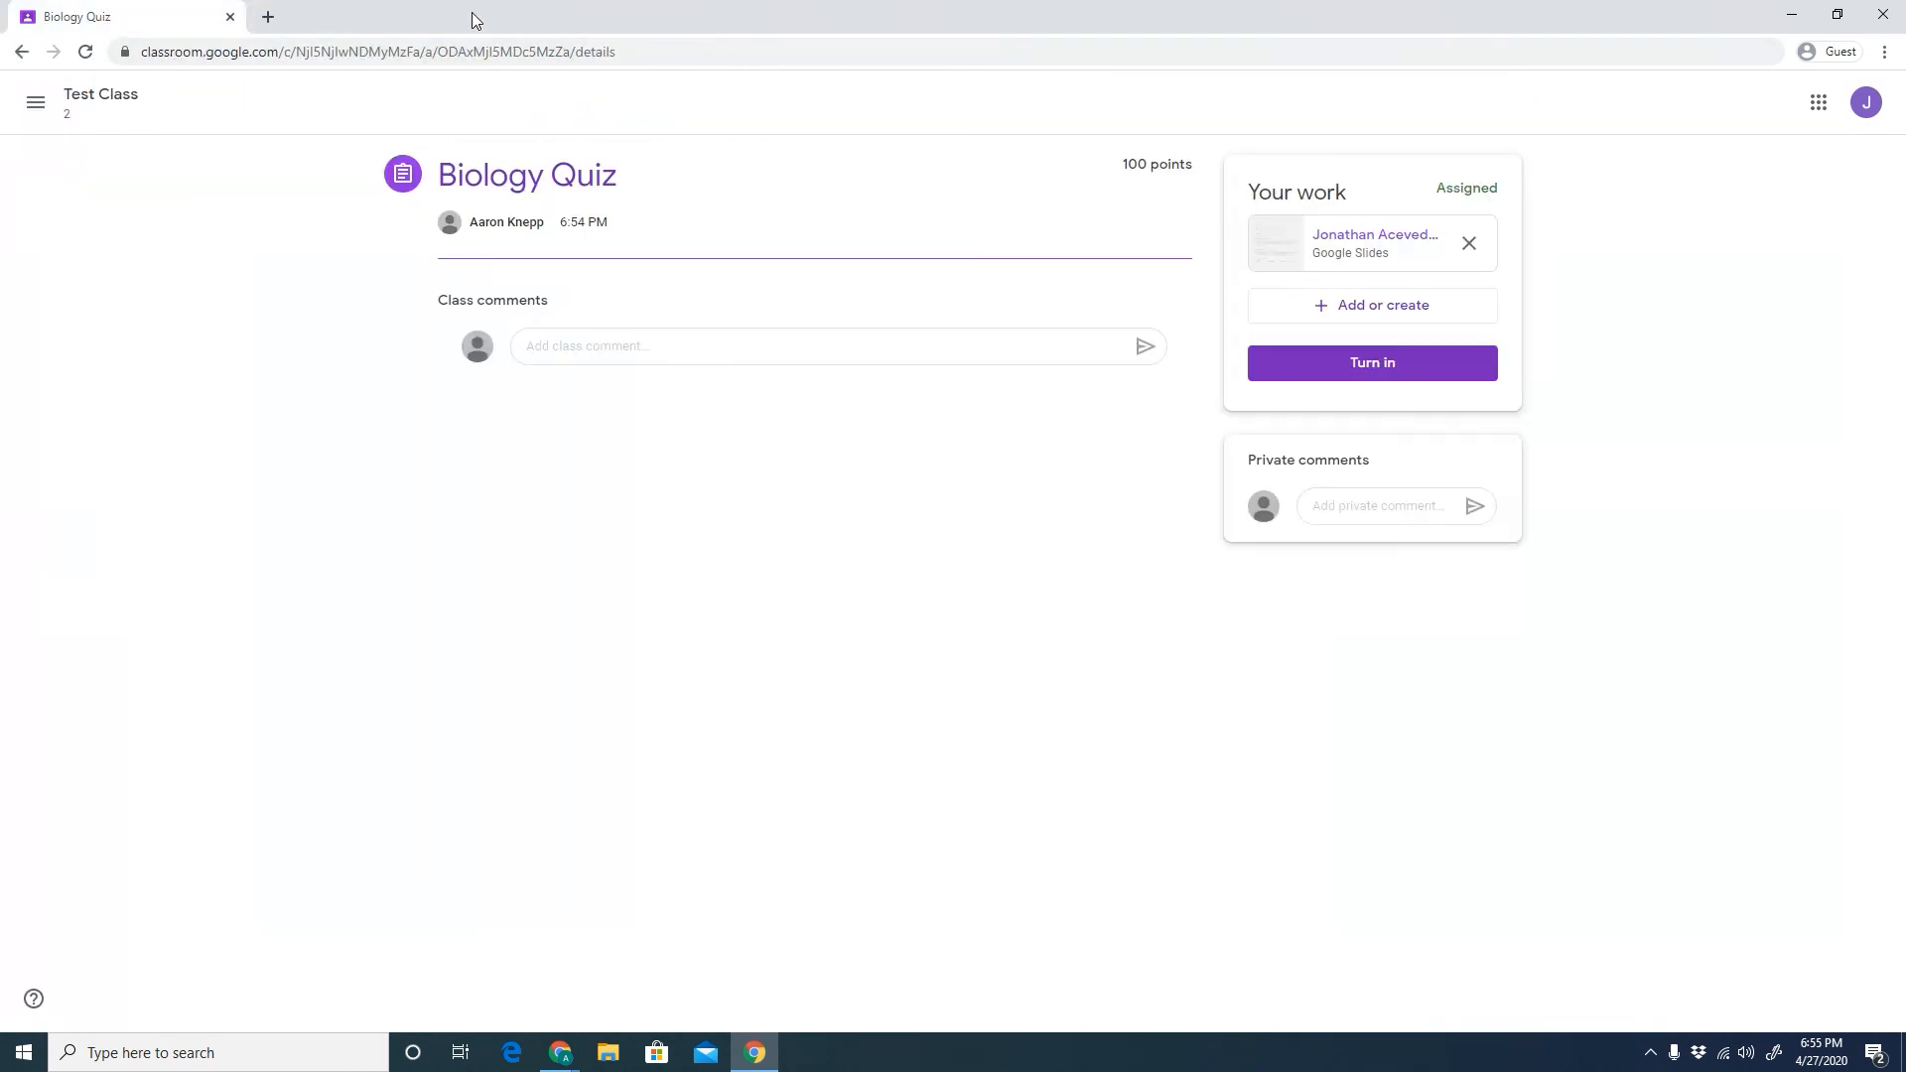
click(1385, 367)
click(1096, 626)
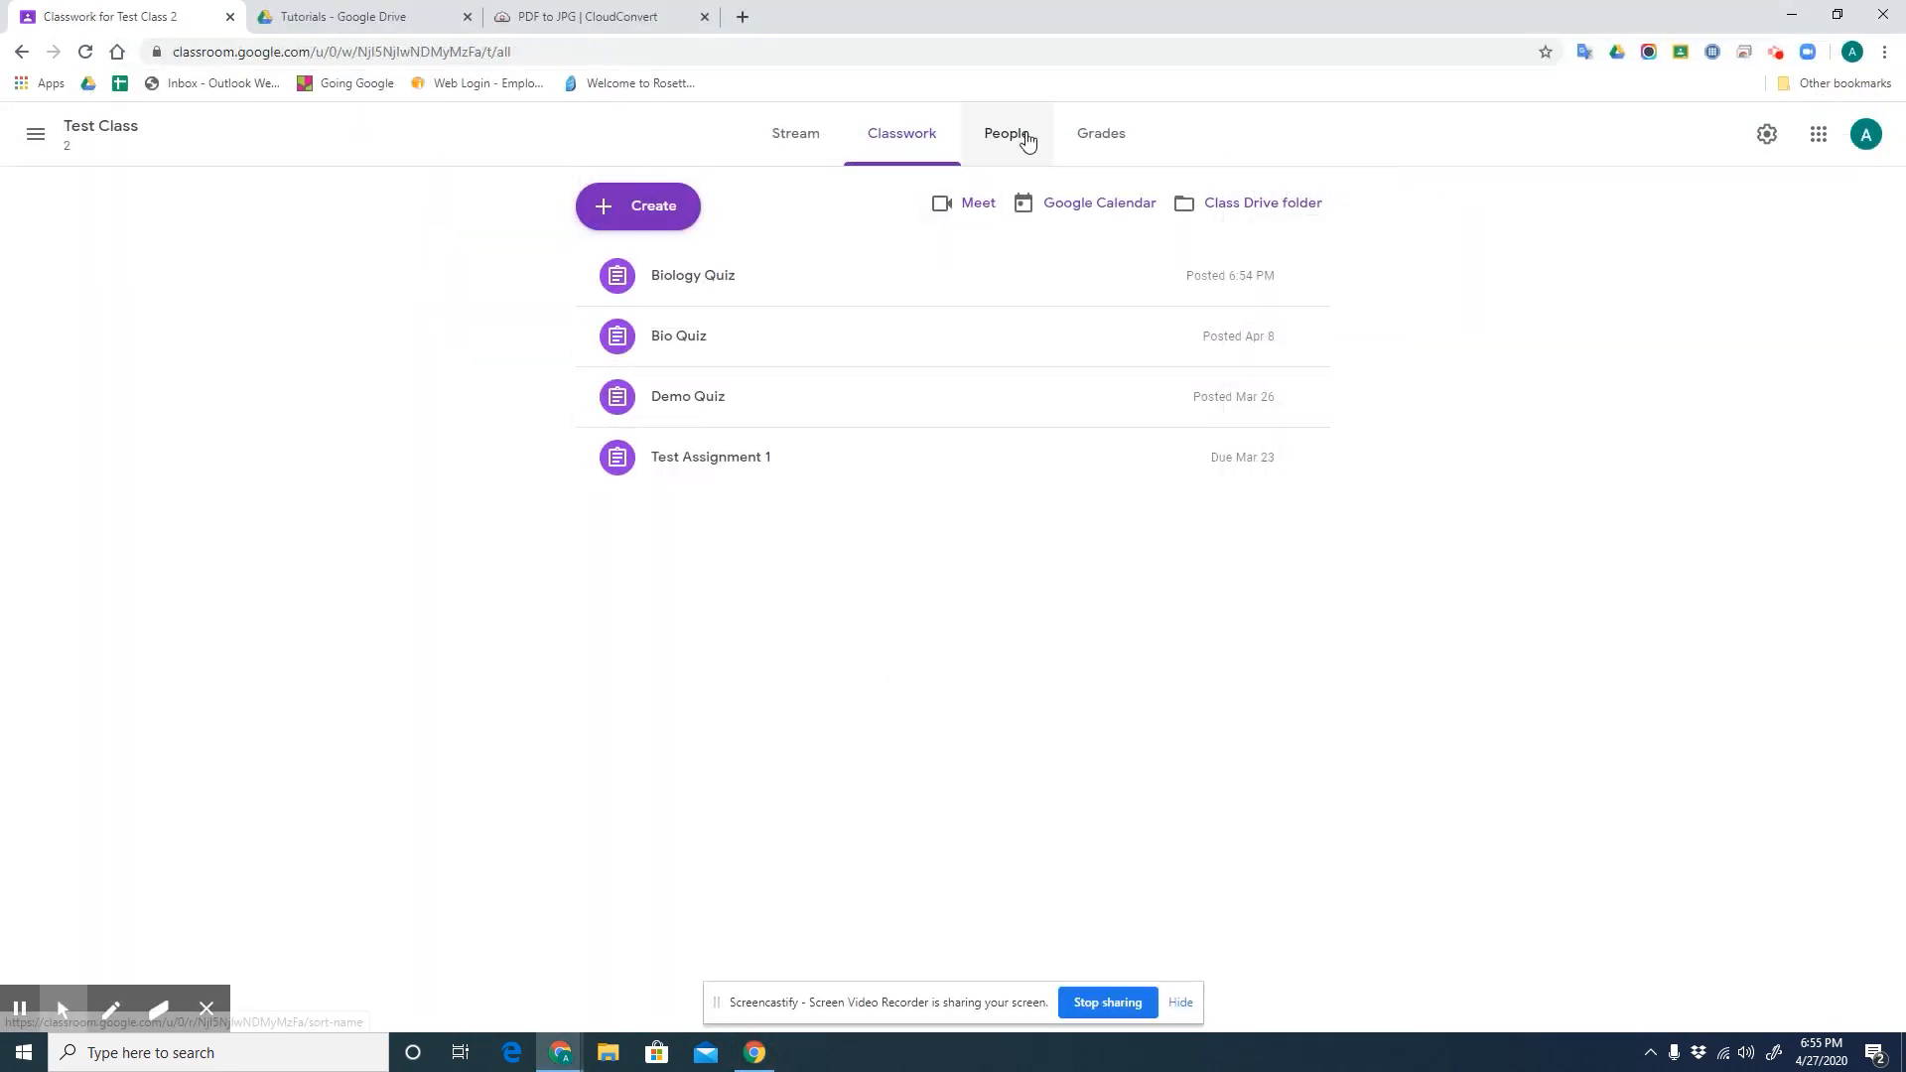
- In the teacher's view of Test Class, open the Biology Quiz student work and the student's turned-in Slides file
click(882, 270)
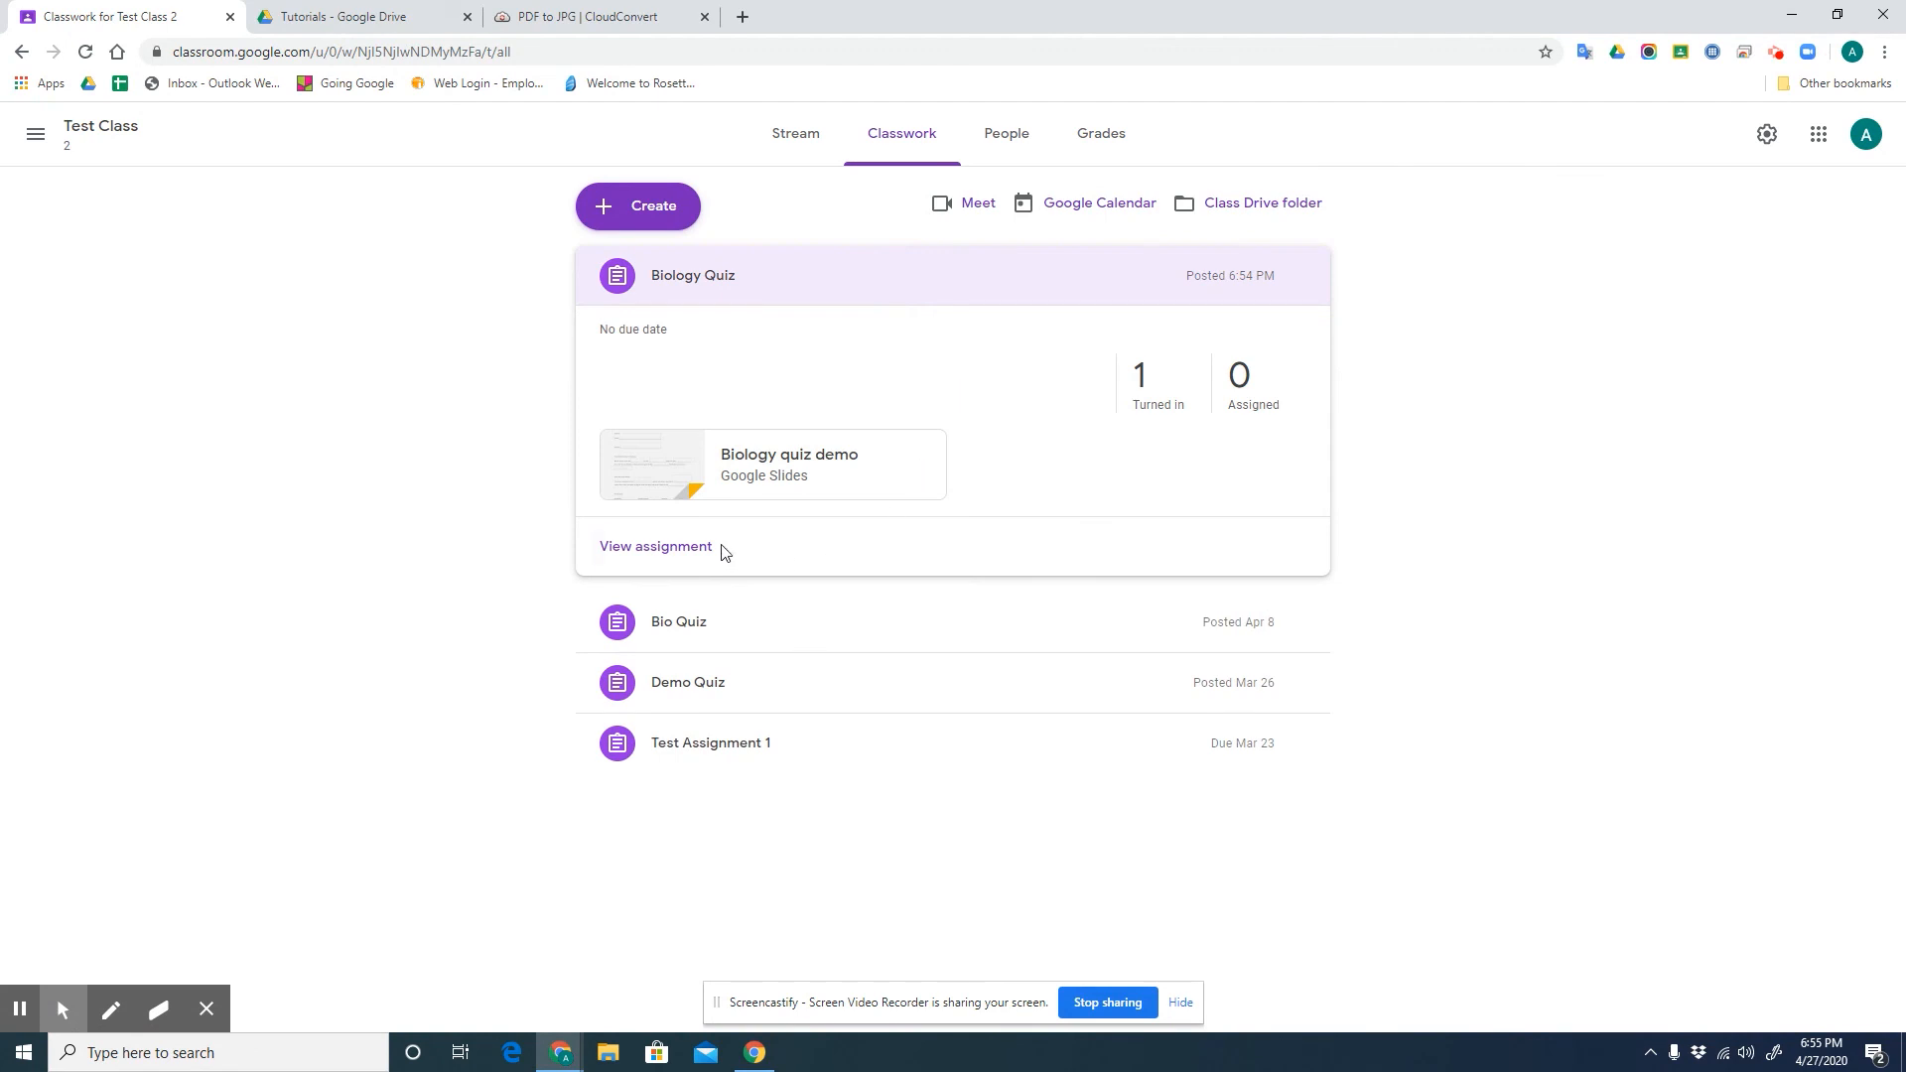
click(629, 549)
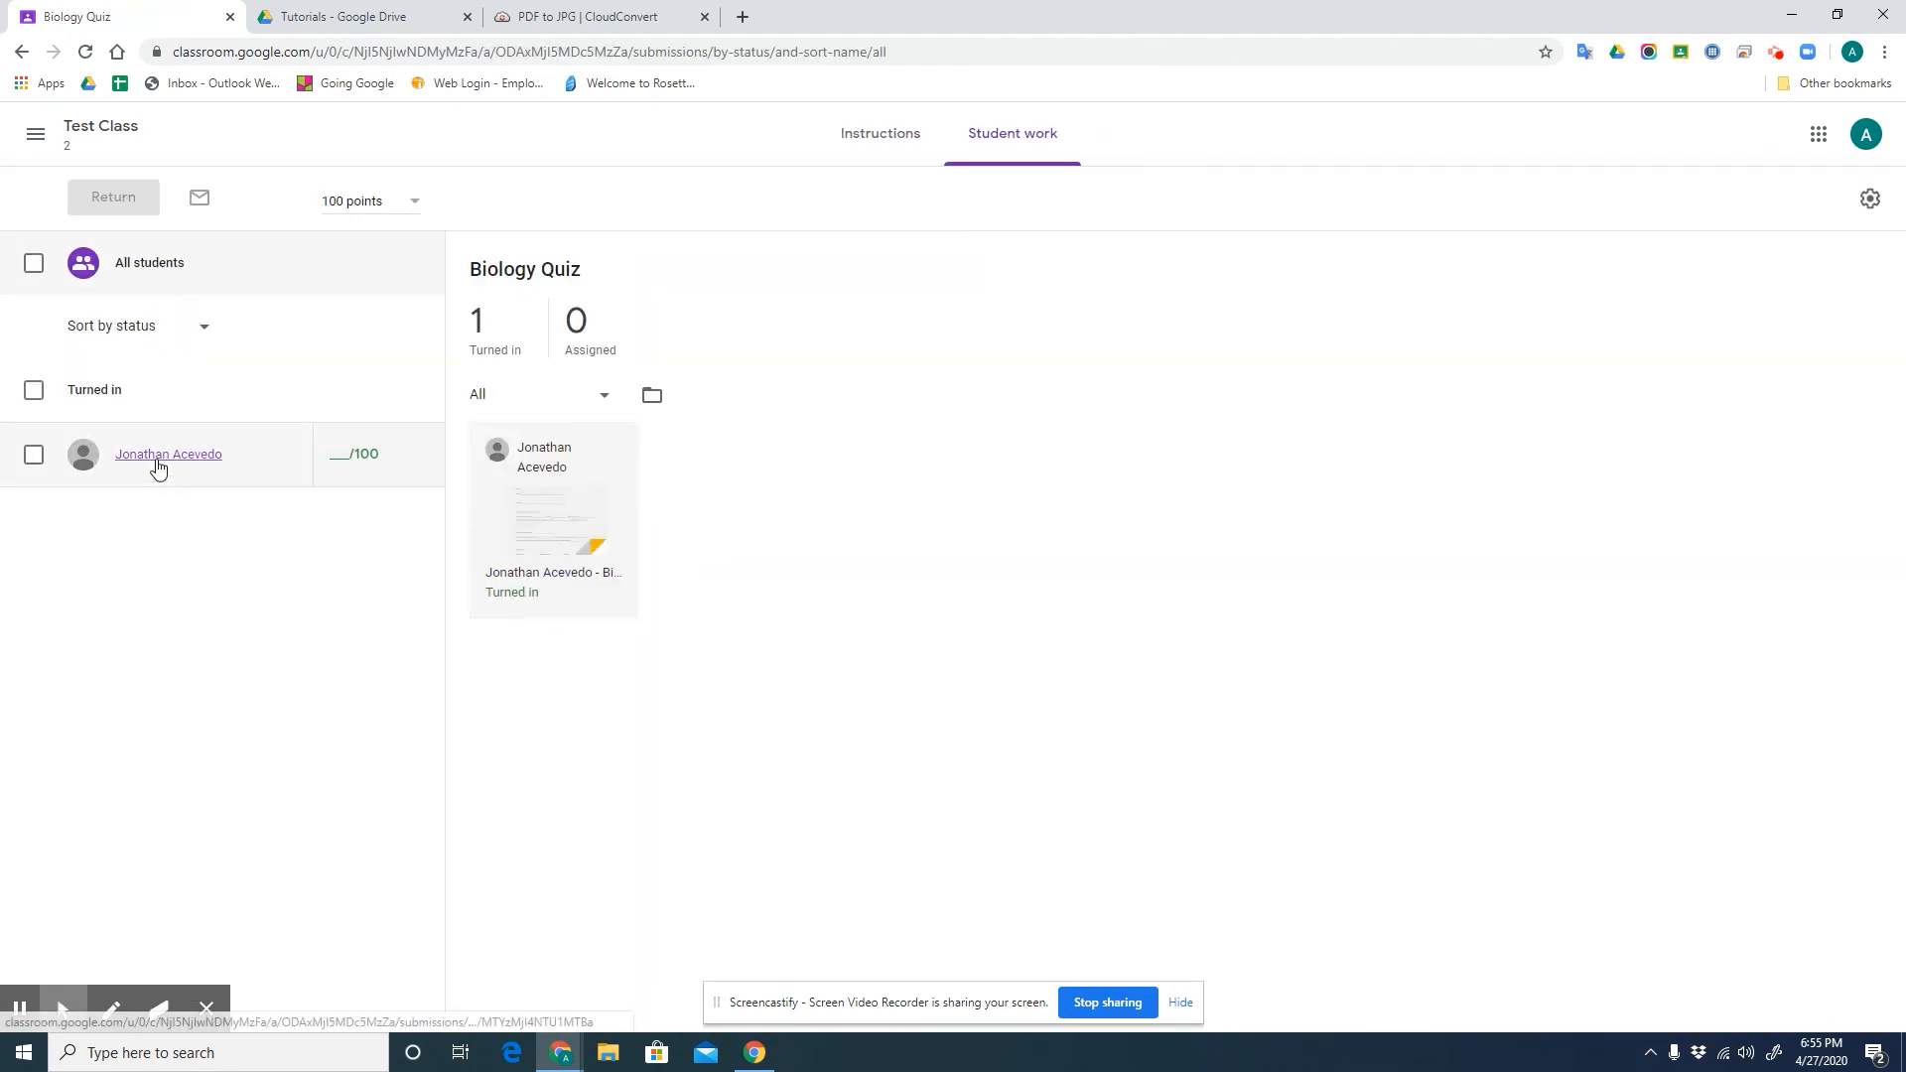
click(545, 489)
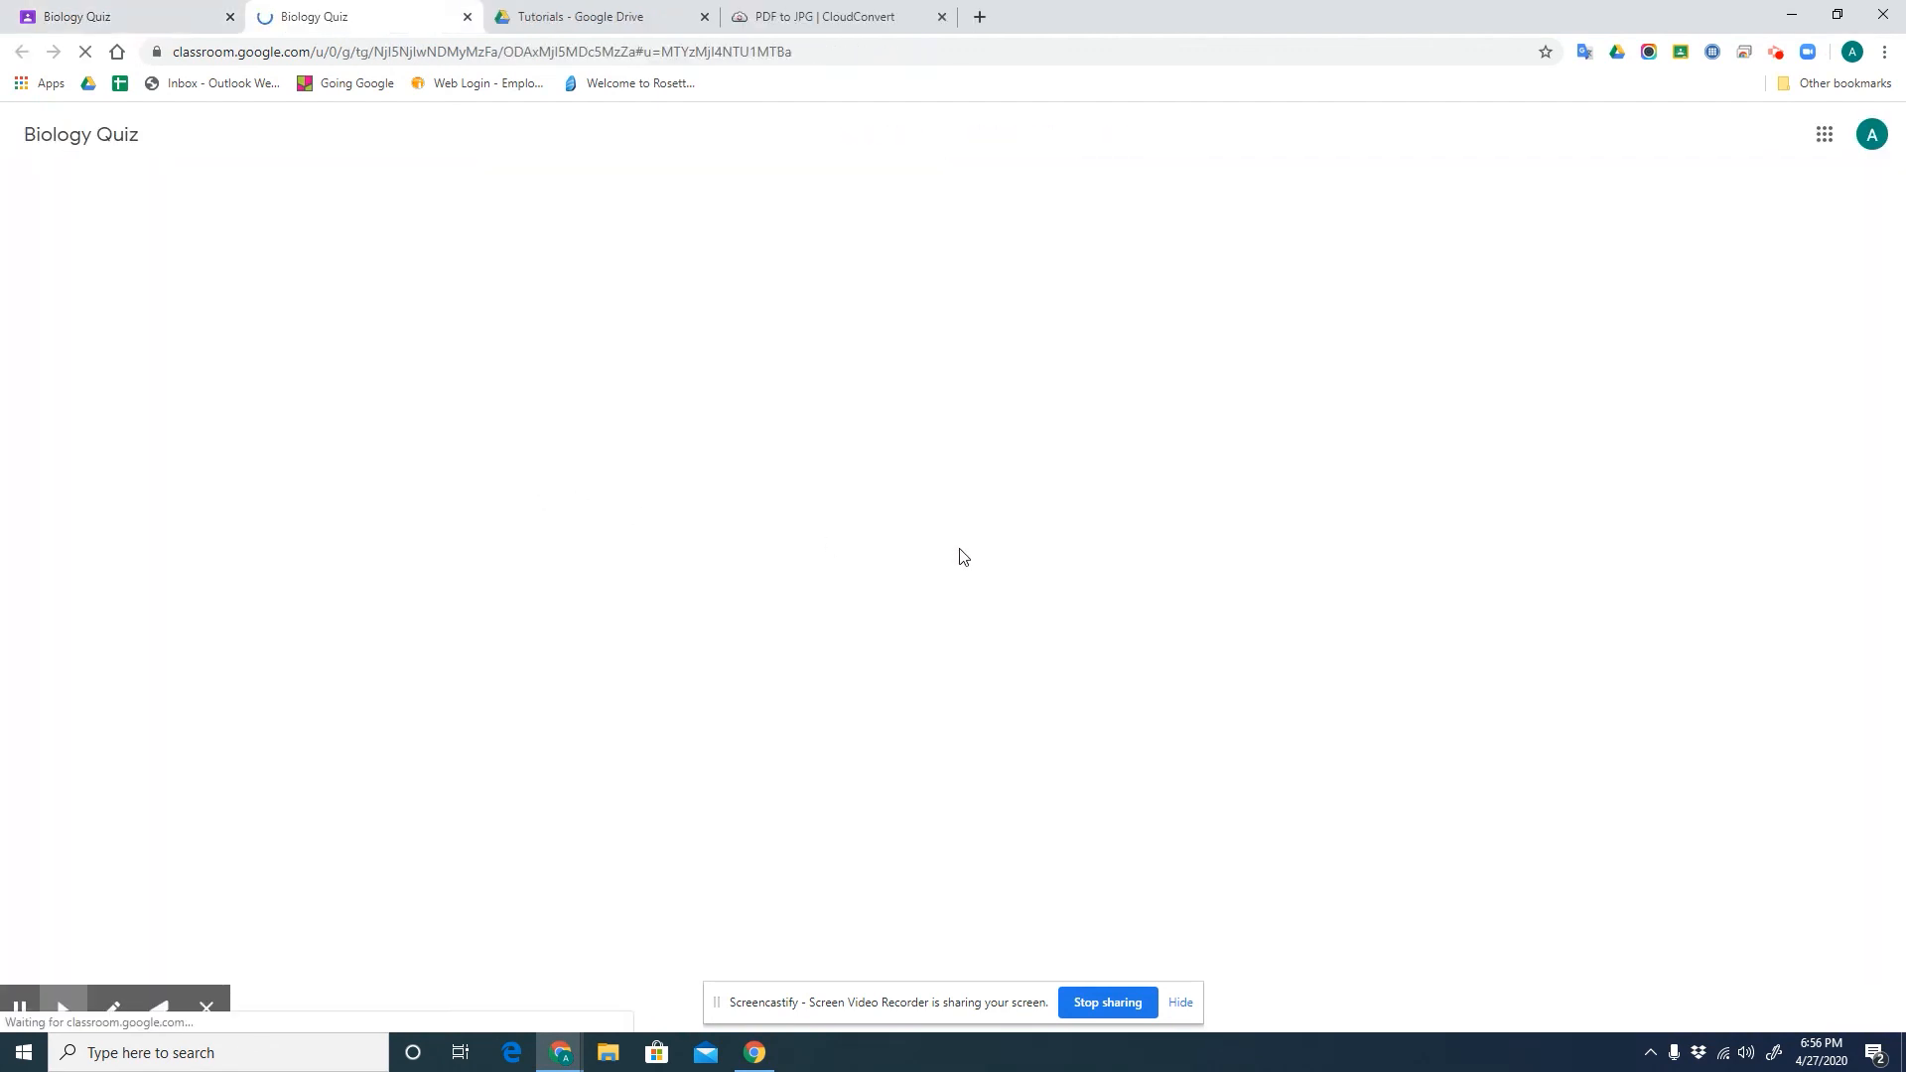